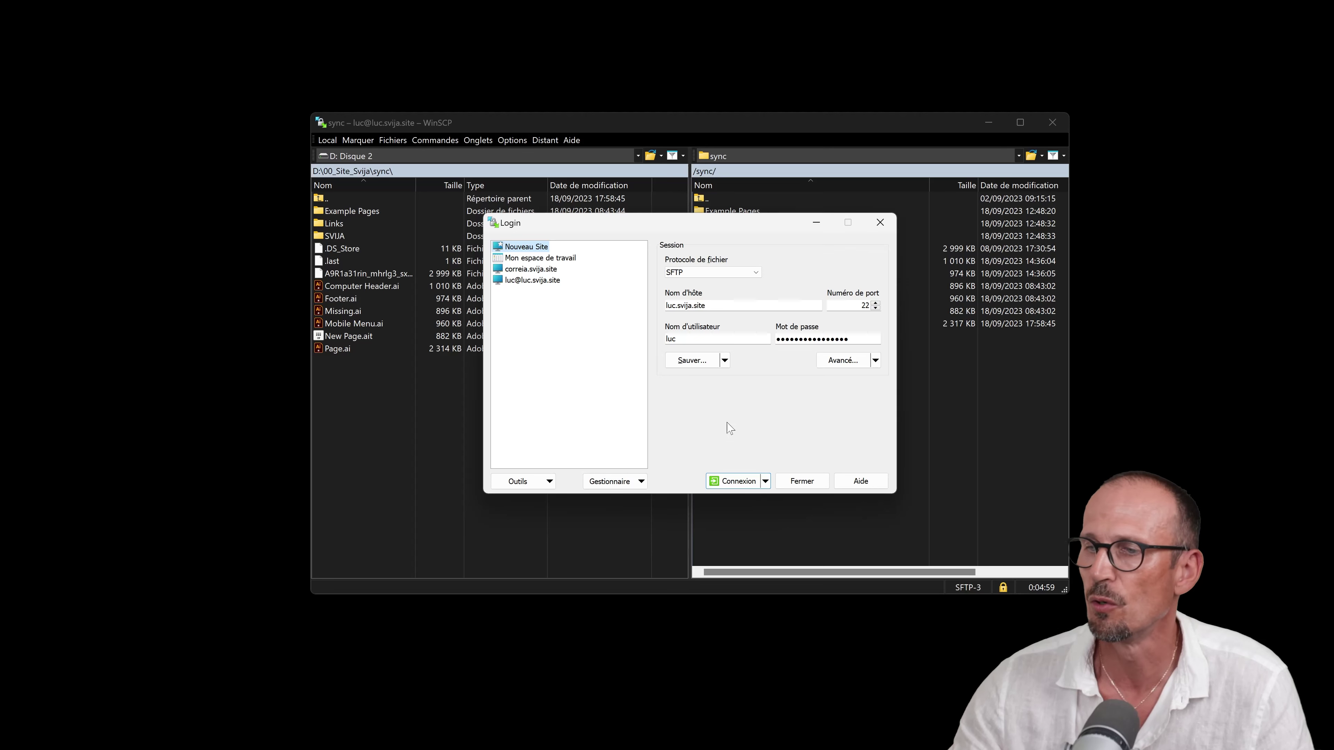
Connect to the SFTP server and start keeping the remote /sync directory up to date with D:\00_Site_Svija\sync.
{"action": "left_click", "coordinate": [725, 482]}
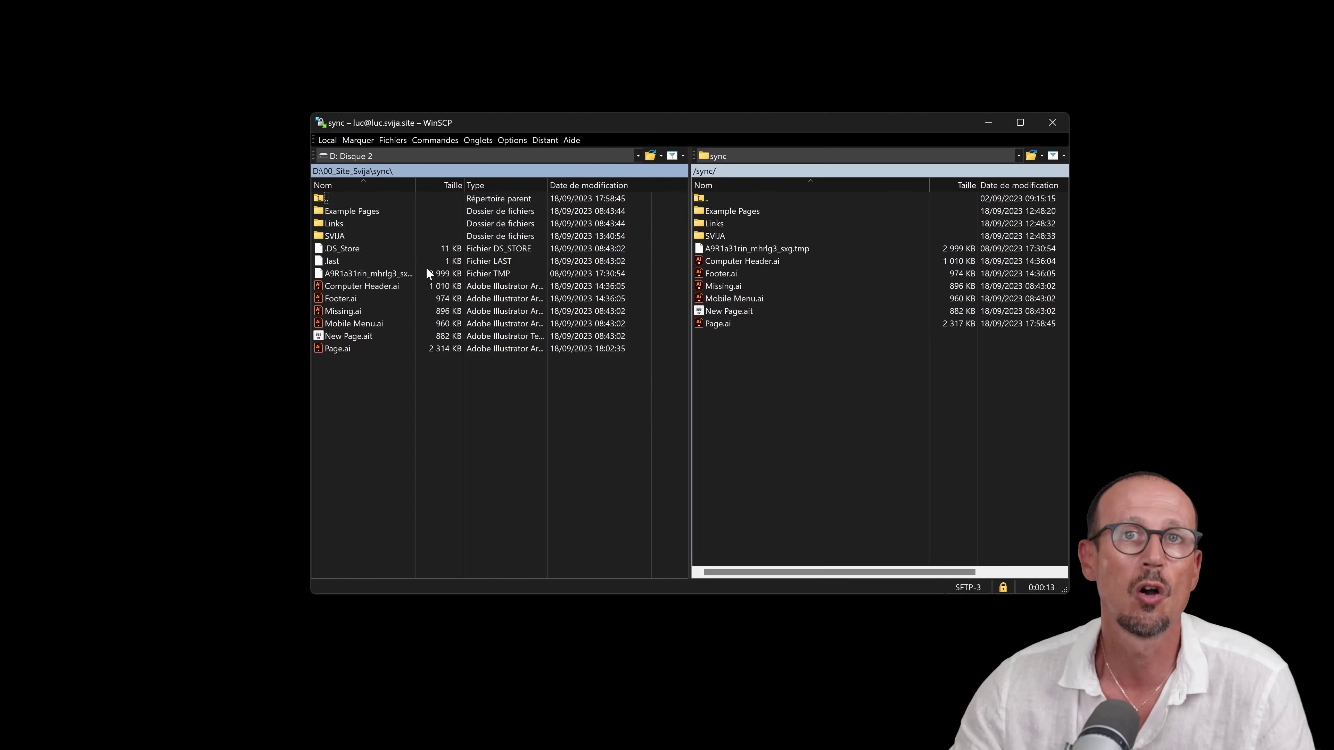
{"action": "left_click", "coordinate": [437, 138]}
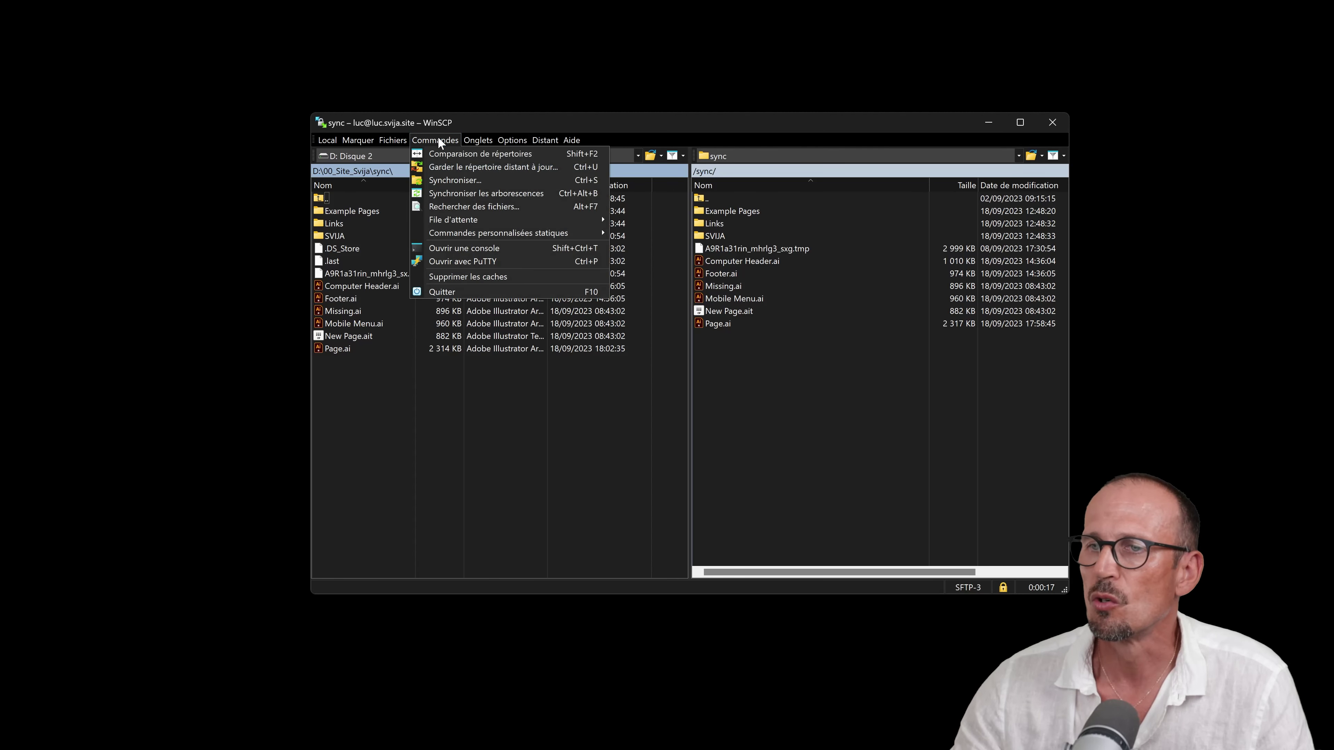
{"action": "left_click", "coordinate": [449, 167]}
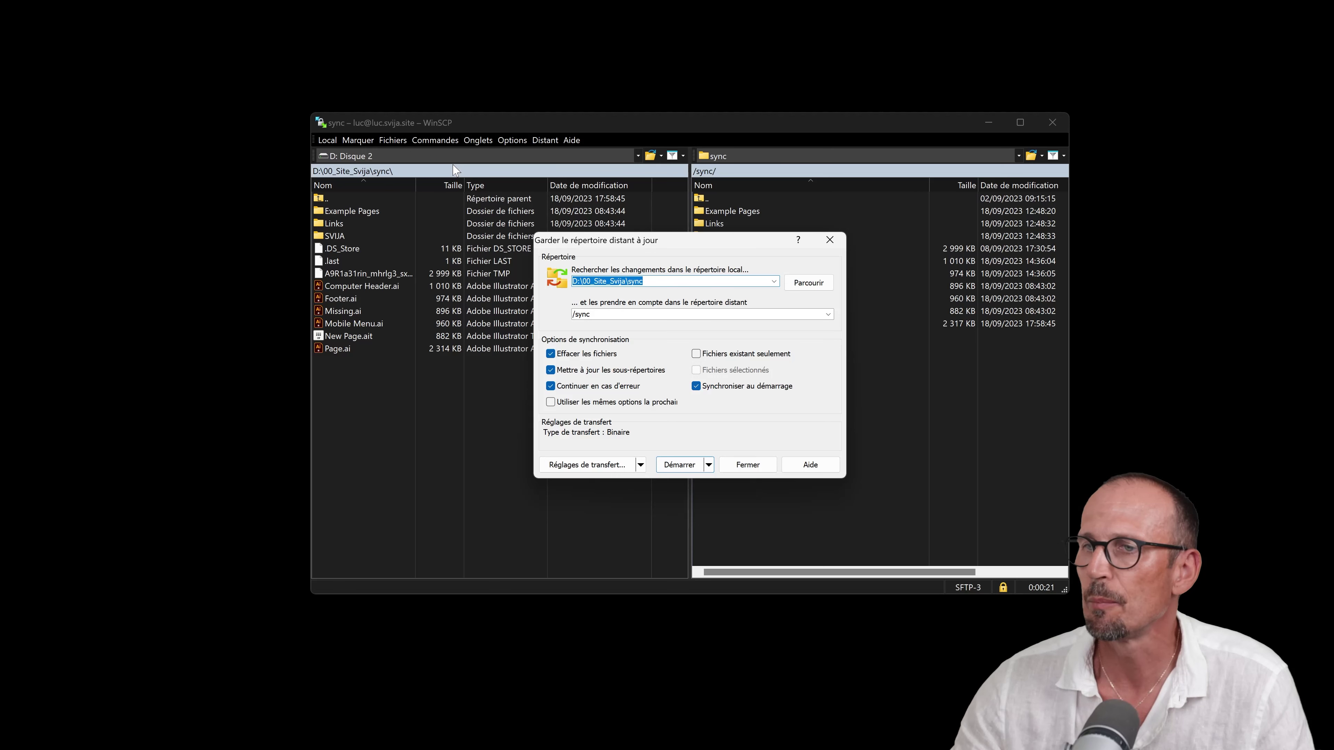
{"action": "left_click", "coordinate": [675, 466]}
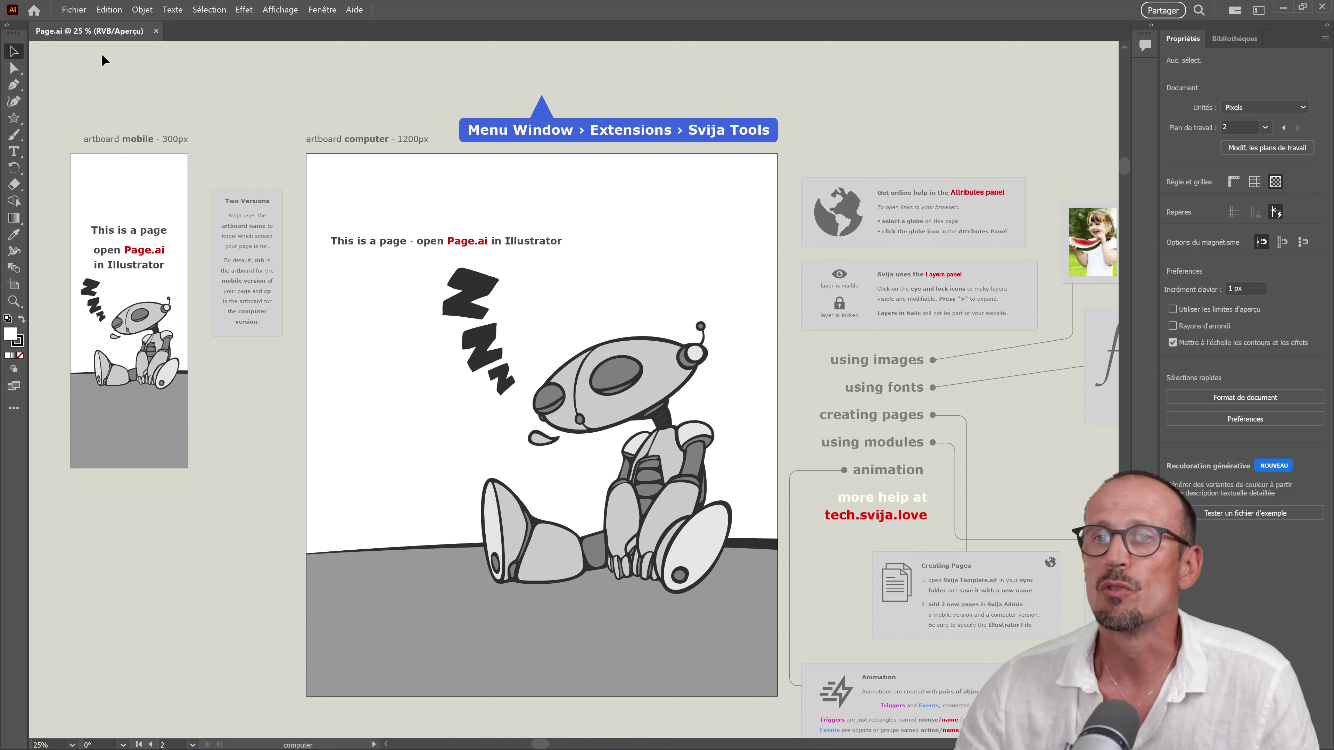
{"action": "left_click", "coordinate": [78, 13]}
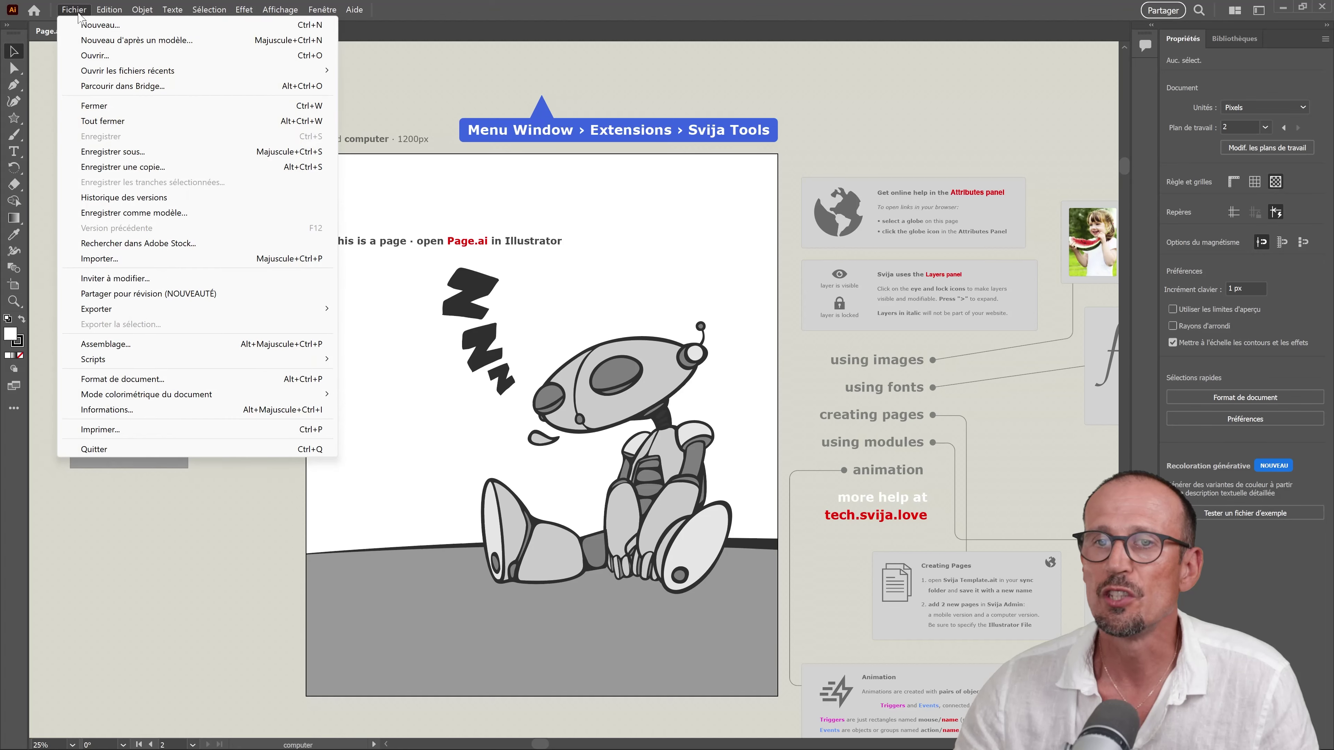
{"action": "left_click", "coordinate": [90, 56]}
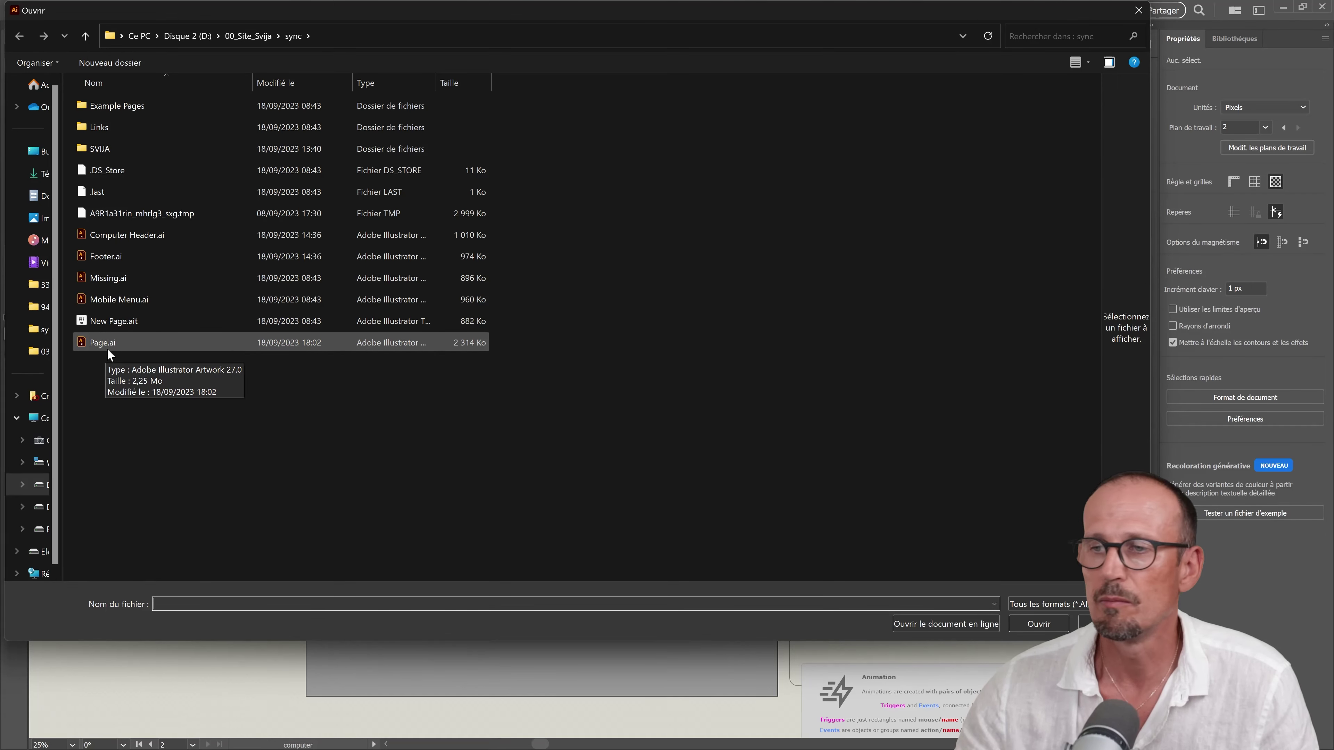
{"action": "key", "text": "Escape"}
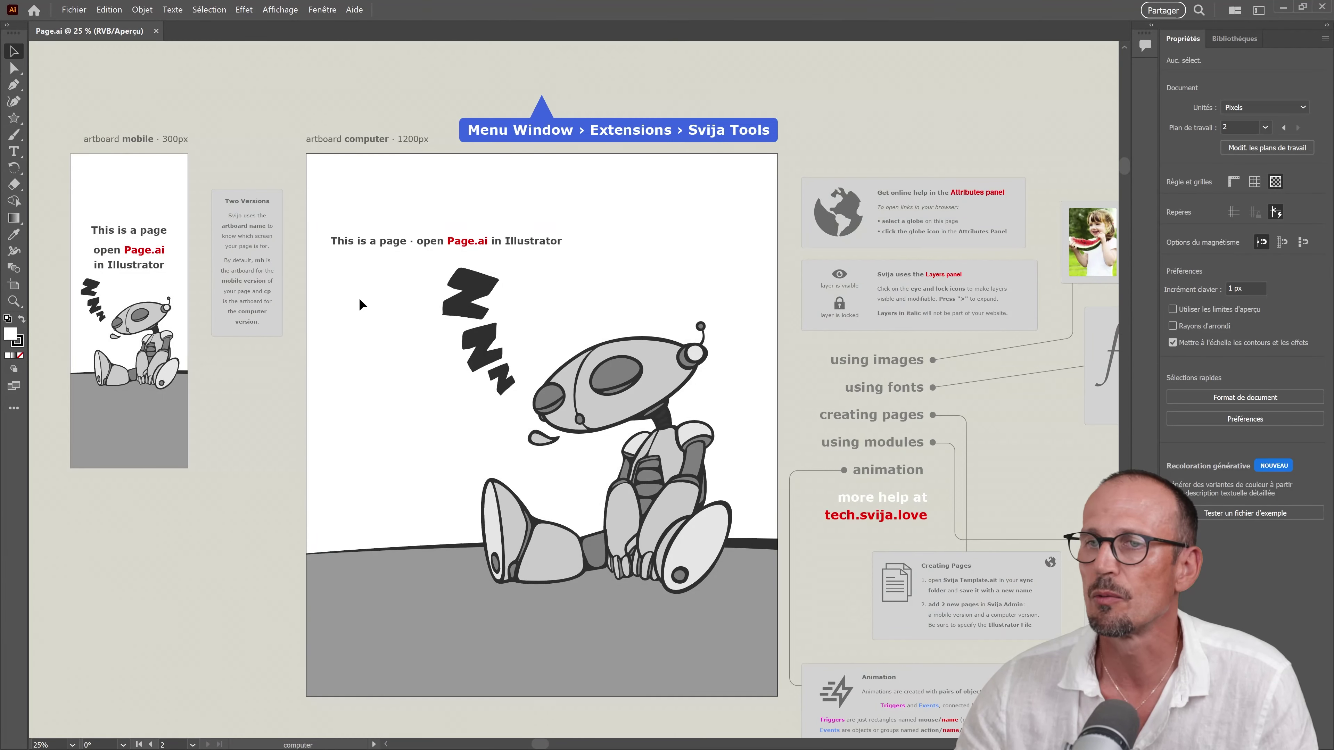
Reset the Essentials (Les indispensables) workspace to its default layout.
{"action": "left_click", "coordinate": [322, 9]}
{"action": "mouse_move", "coordinate": [356, 89]}
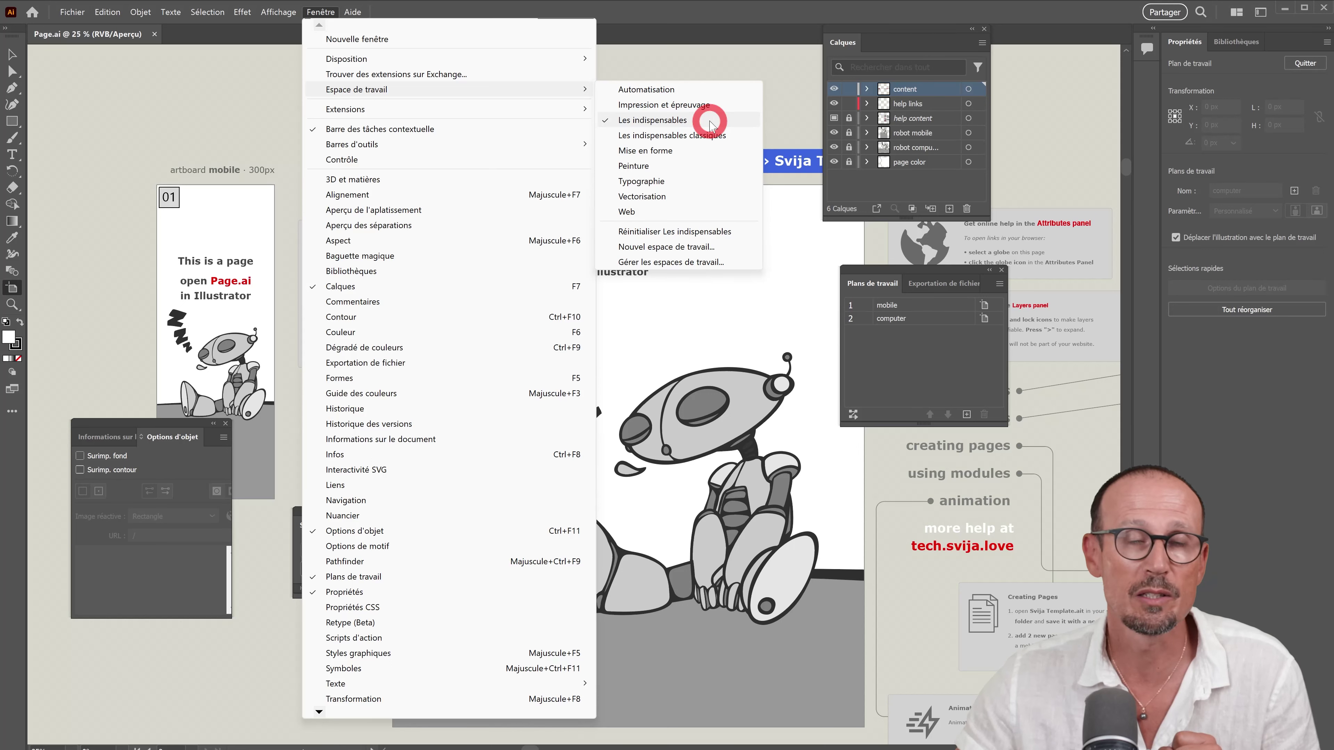
{"action": "left_click", "coordinate": [690, 231]}
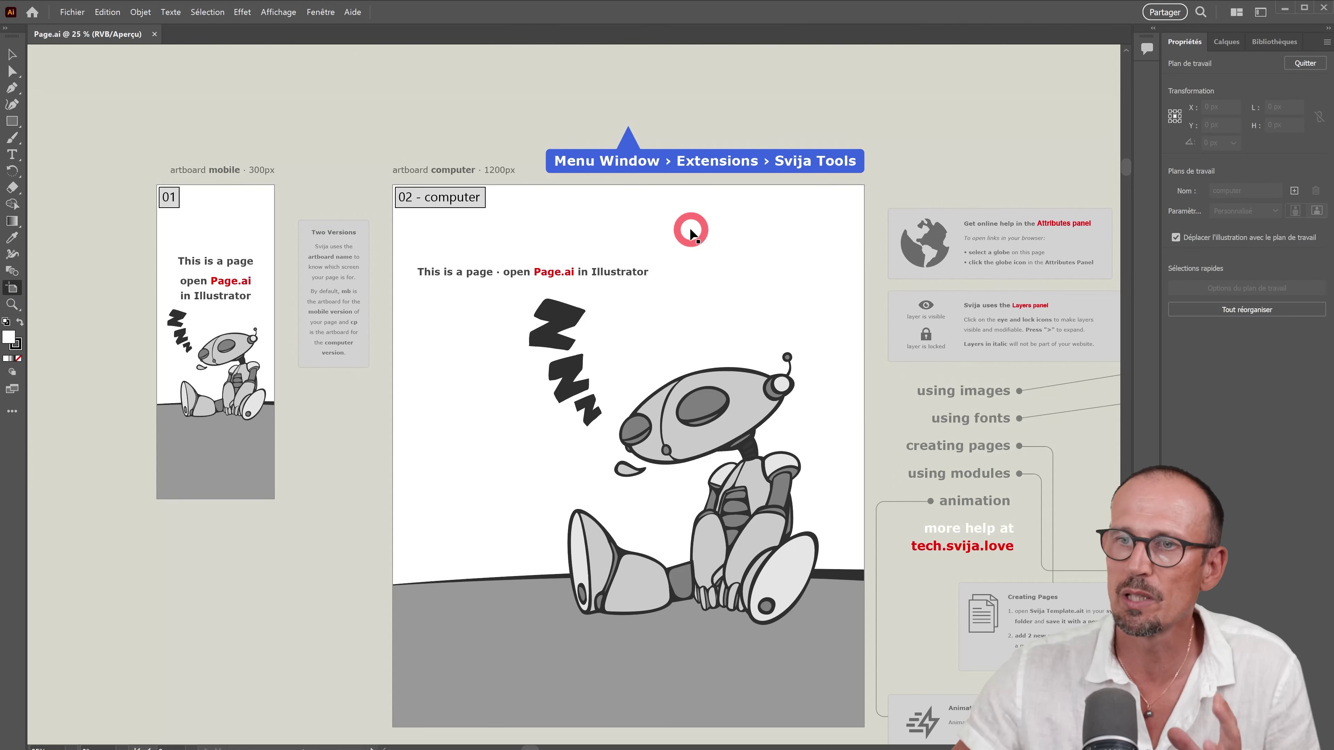
Leave artboard editing mode and hide the transparency grid behind the artboards.
{"action": "key", "text": "ctrl+minus"}
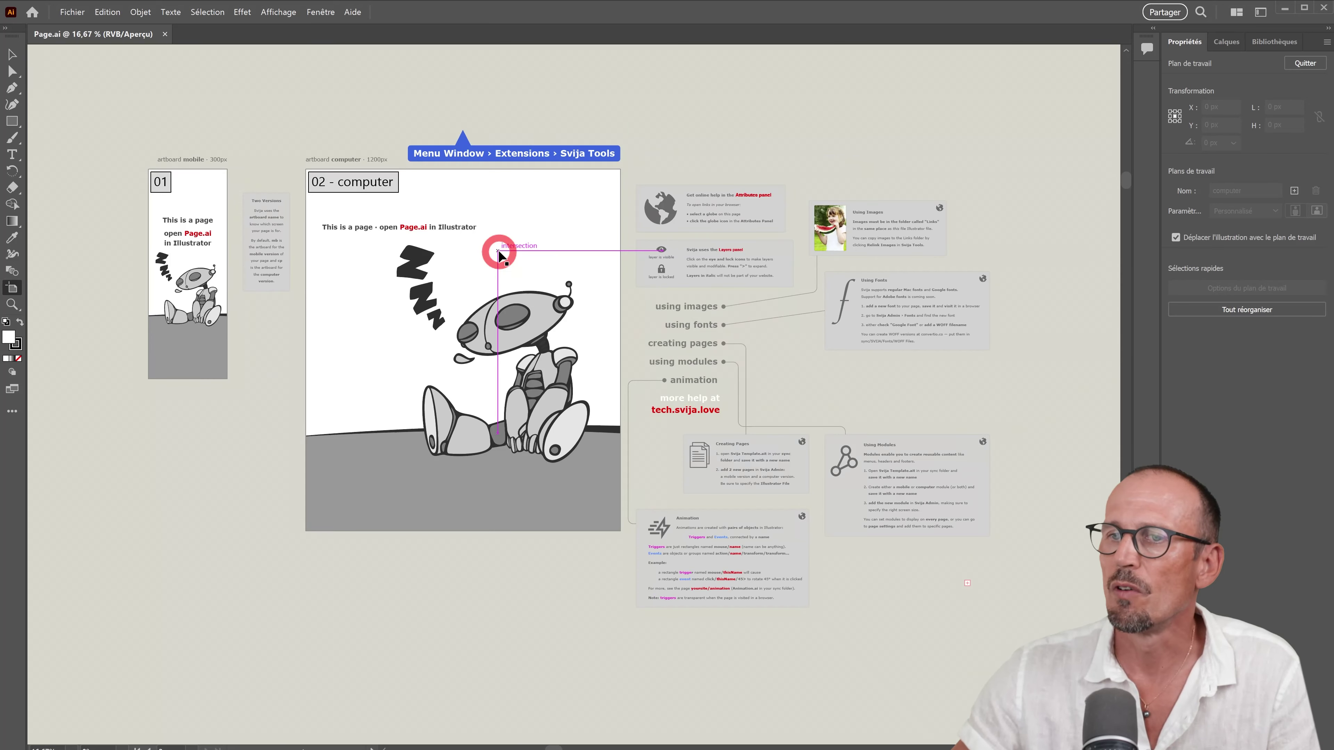
{"action": "key", "text": "Escape"}
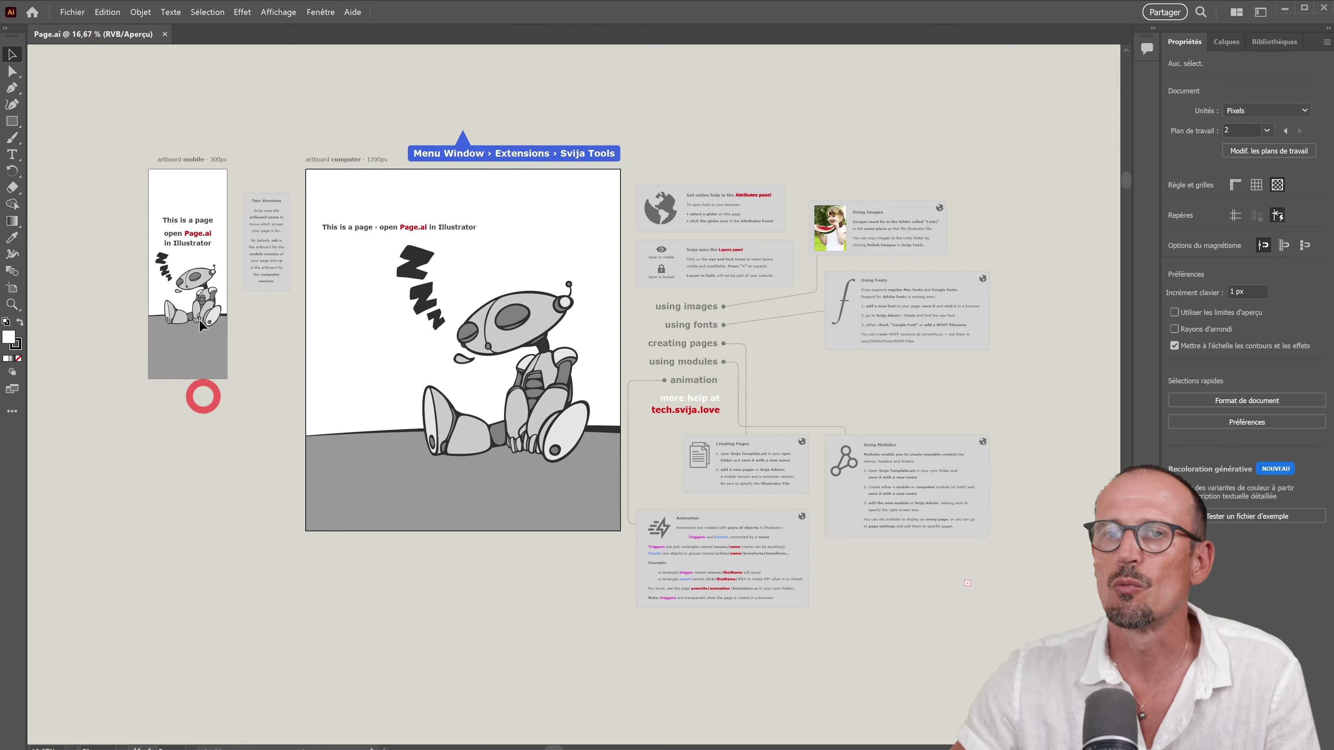
{"action": "left_click", "coordinate": [279, 11]}
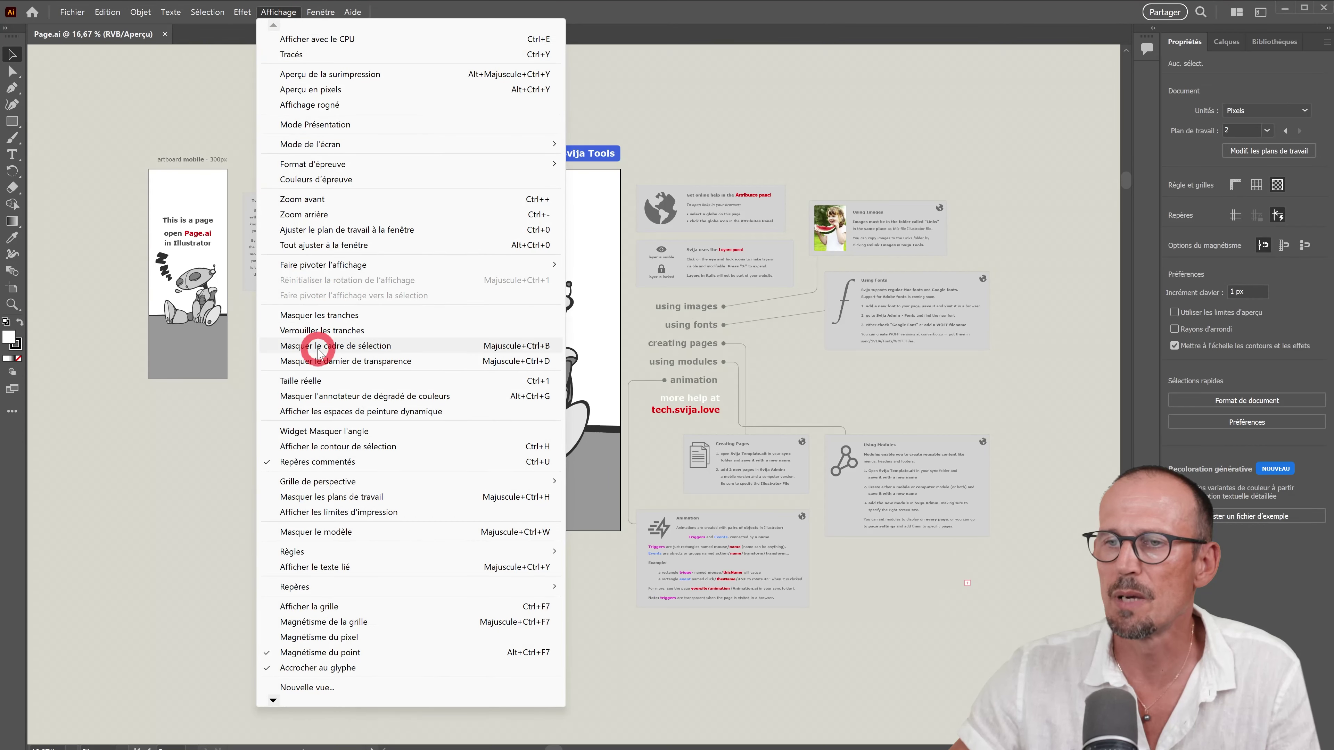
{"action": "left_click", "coordinate": [411, 363]}
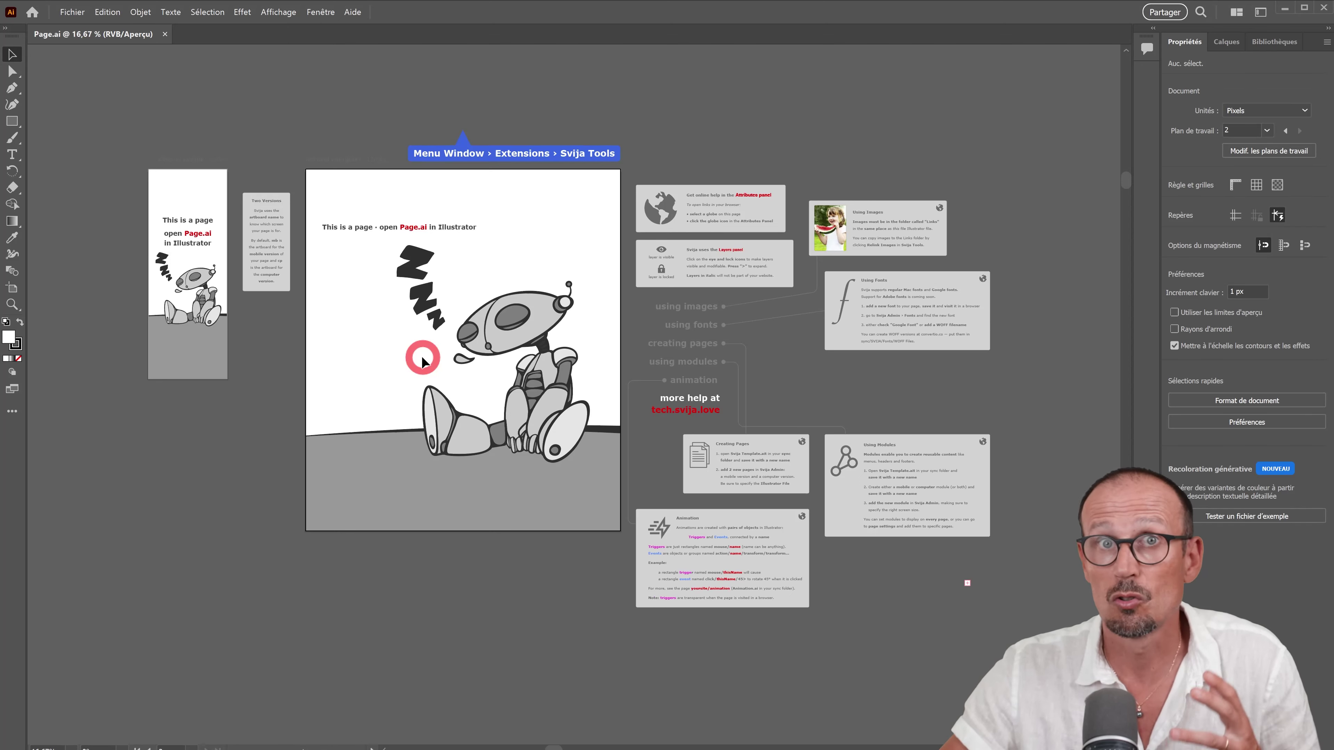
Display the document's artboard list, go to the computer artboard and open its name for editing without changing it.
{"action": "key", "text": "ctrl+plus"}
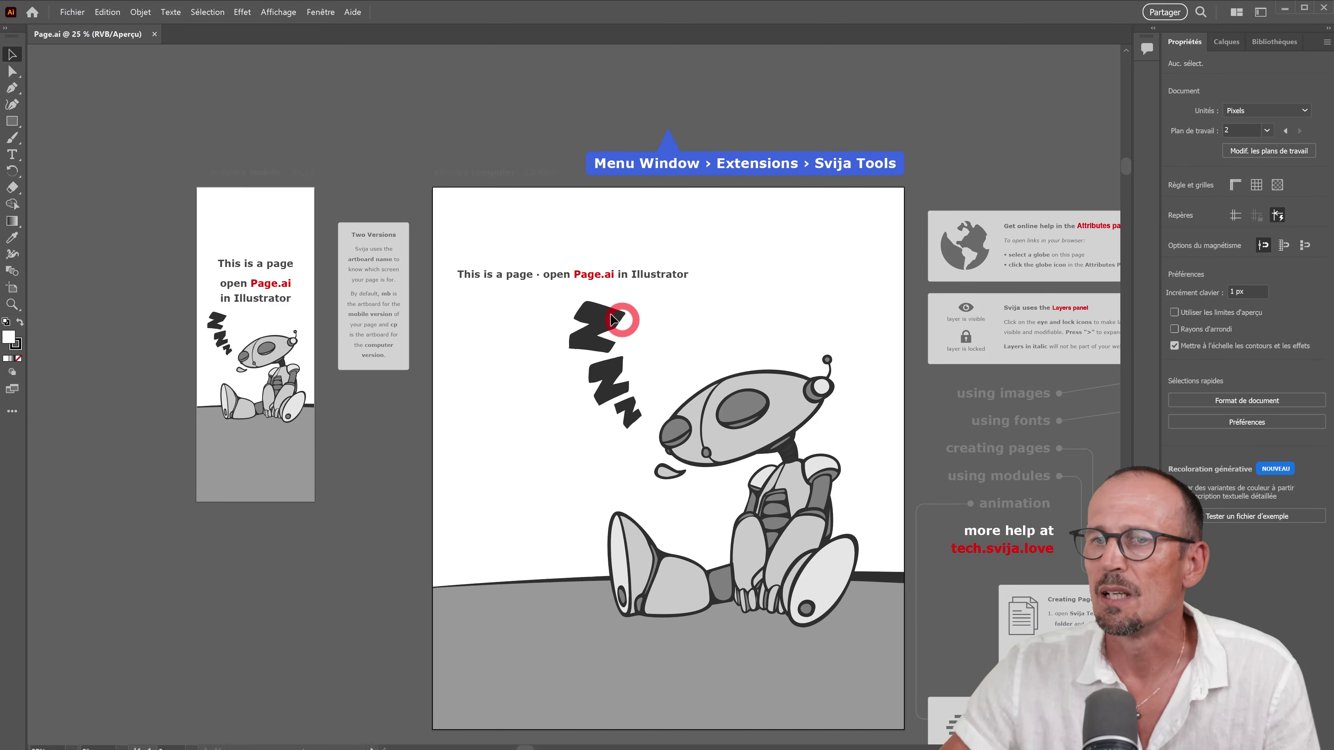
{"action": "left_click", "coordinate": [258, 242]}
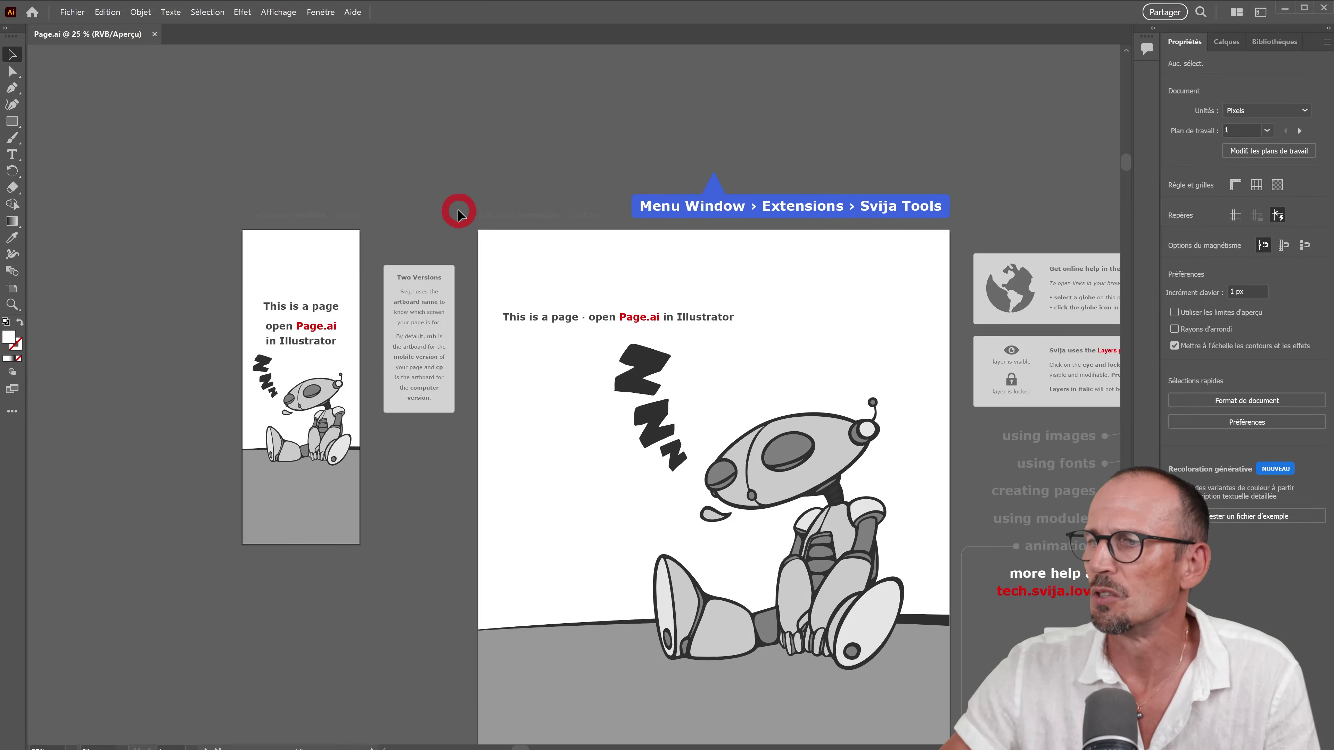
{"action": "left_click", "coordinate": [322, 13]}
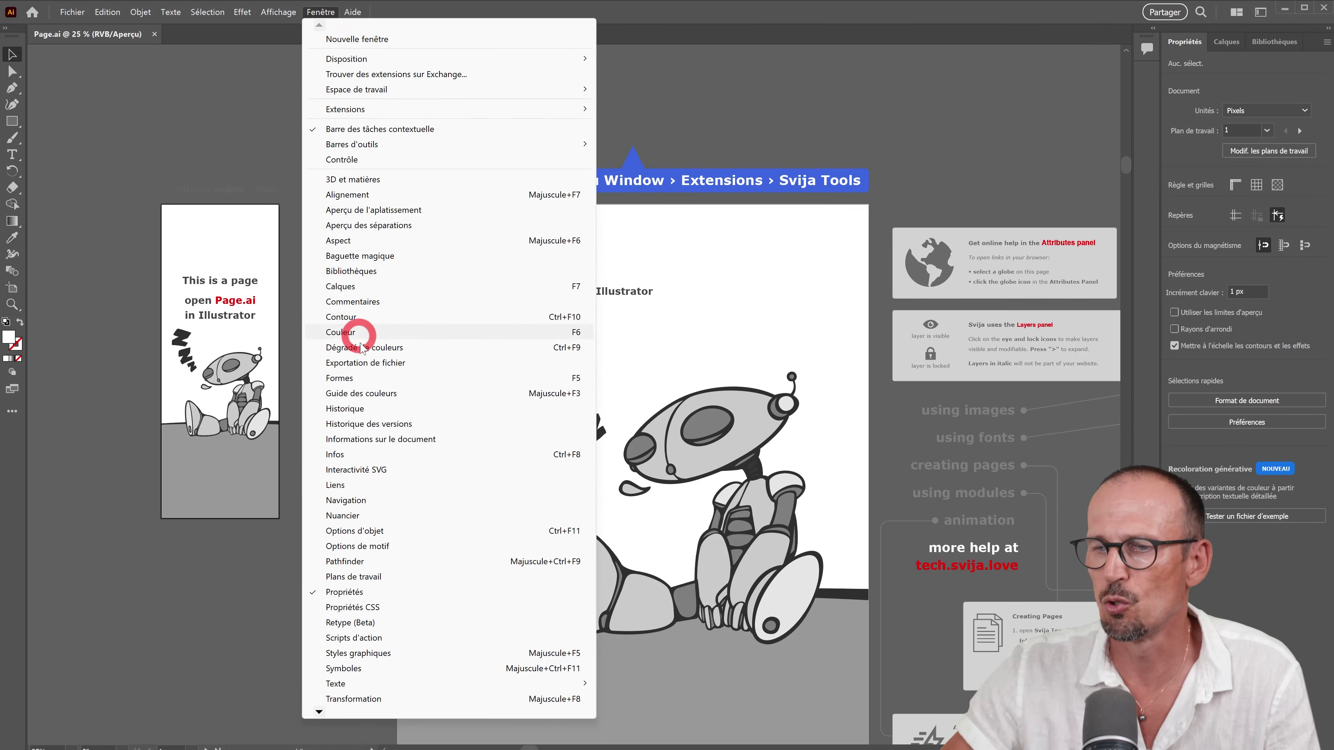
{"action": "left_click", "coordinate": [373, 578]}
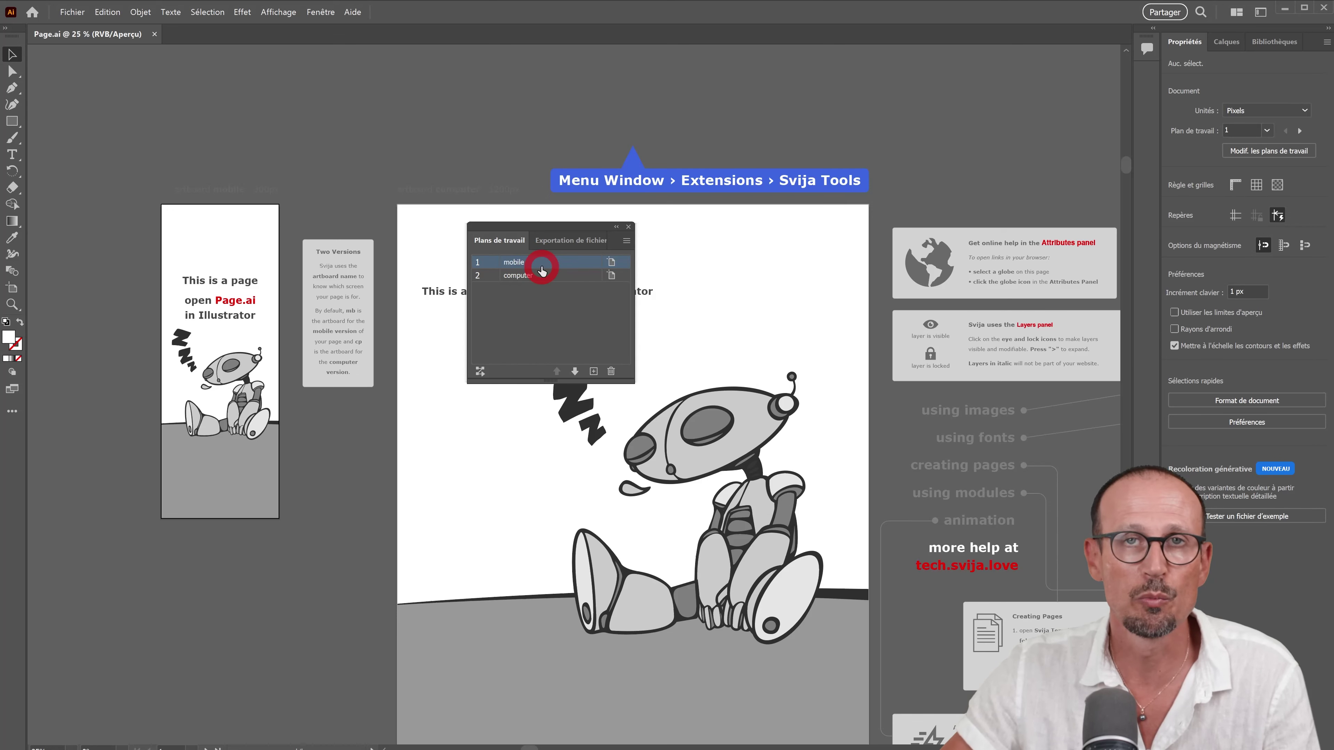
{"action": "left_click", "coordinate": [518, 276]}
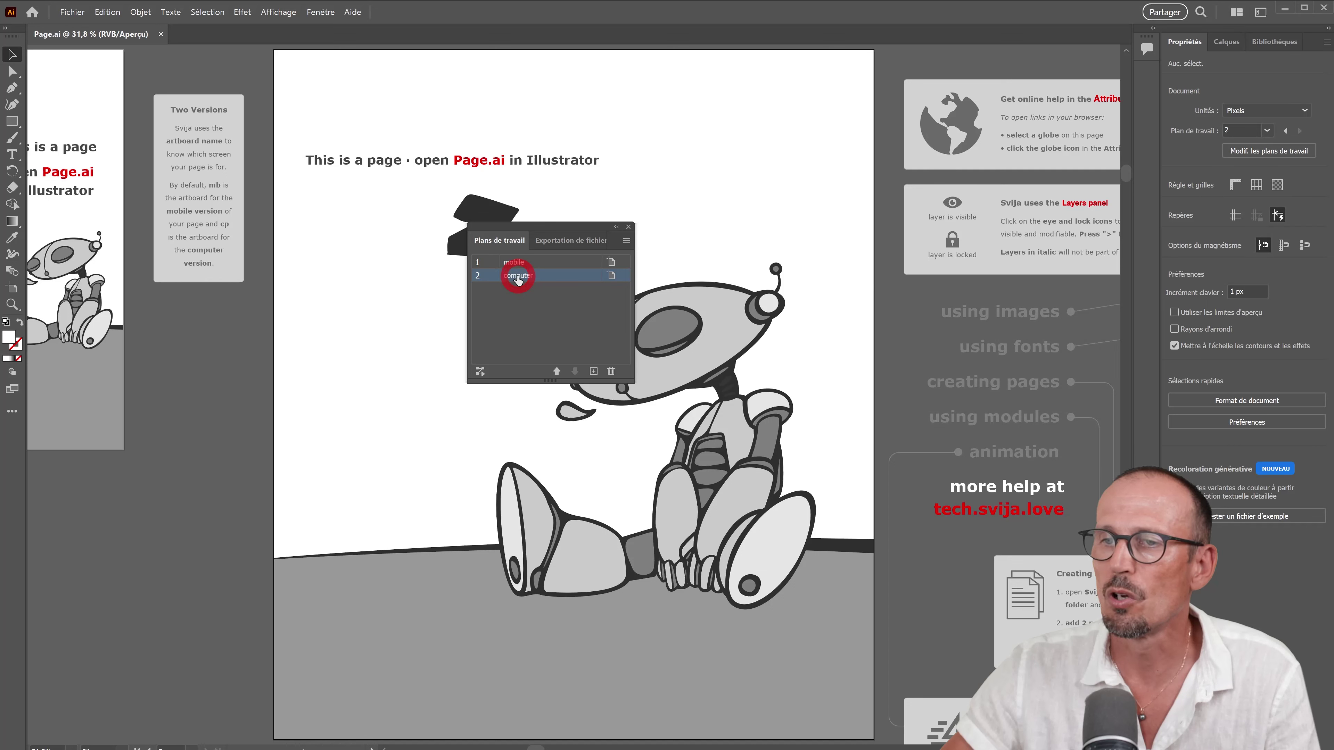
{"action": "double_click", "coordinate": [517, 276]}
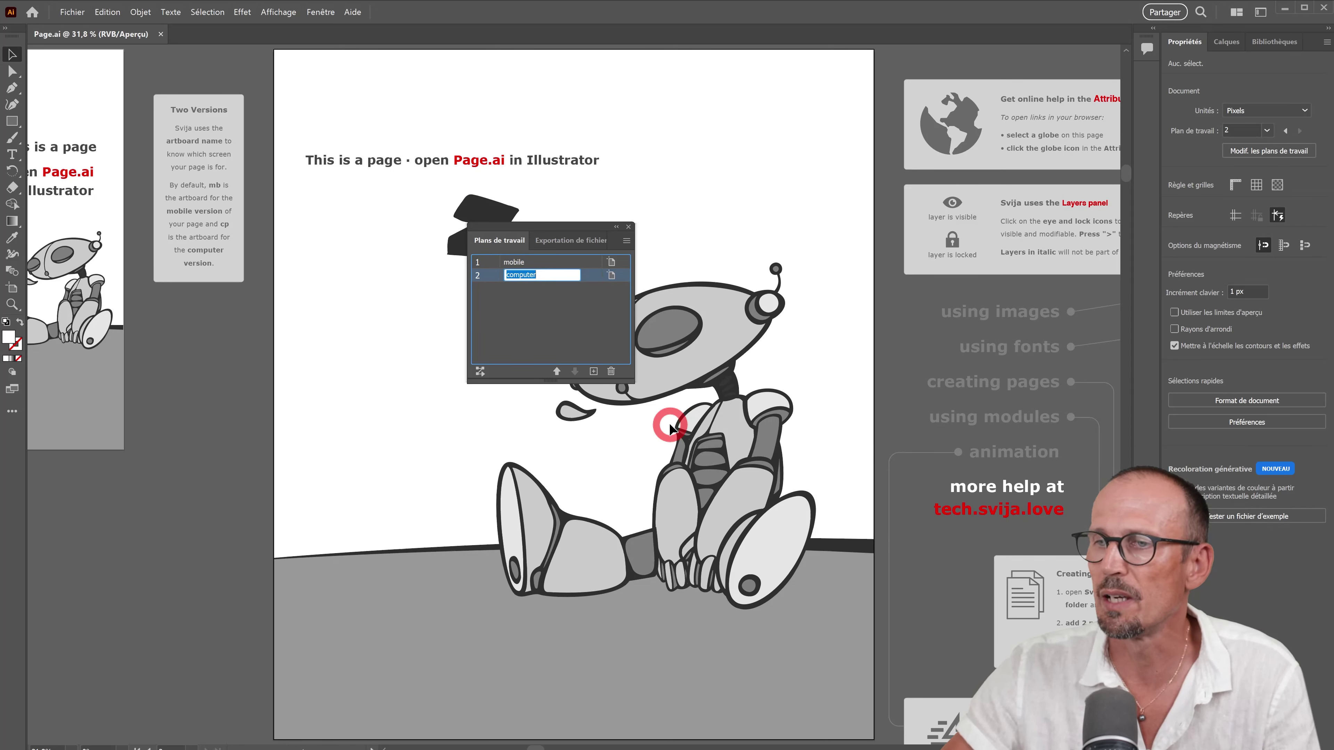
{"action": "left_click", "coordinate": [554, 297]}
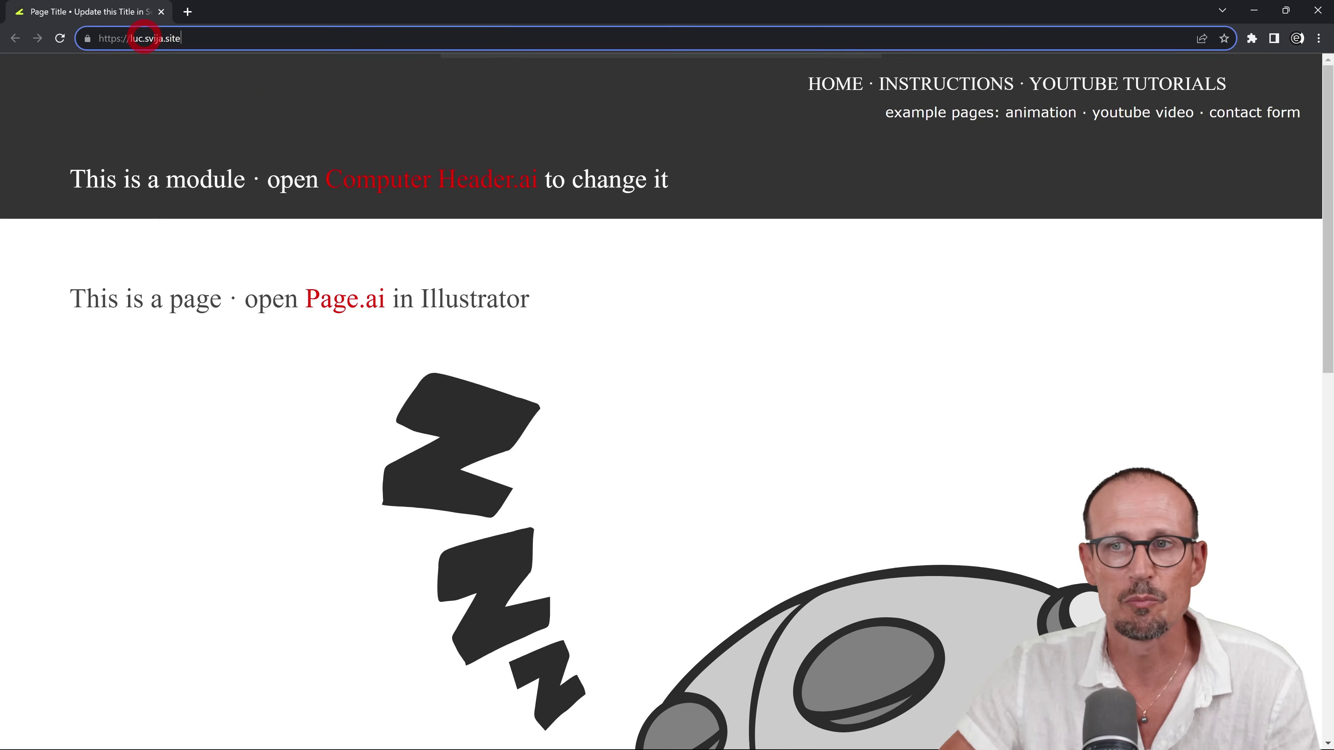
Switch to the browser and look over the published home page from header to footer.
{"action": "scroll", "coordinate": [735, 247], "scroll_direction": "down", "scroll_amount": 10}
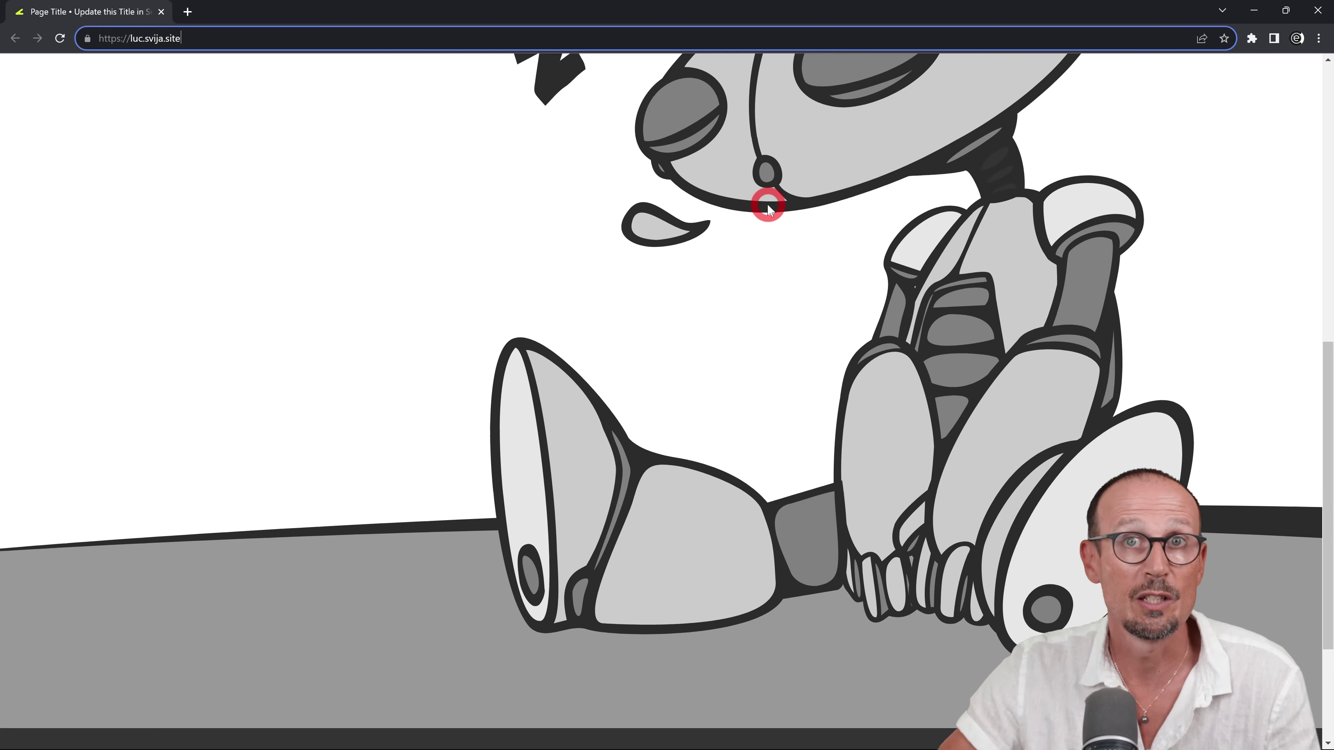
{"action": "scroll", "coordinate": [767, 205], "scroll_direction": "down", "scroll_amount": 3}
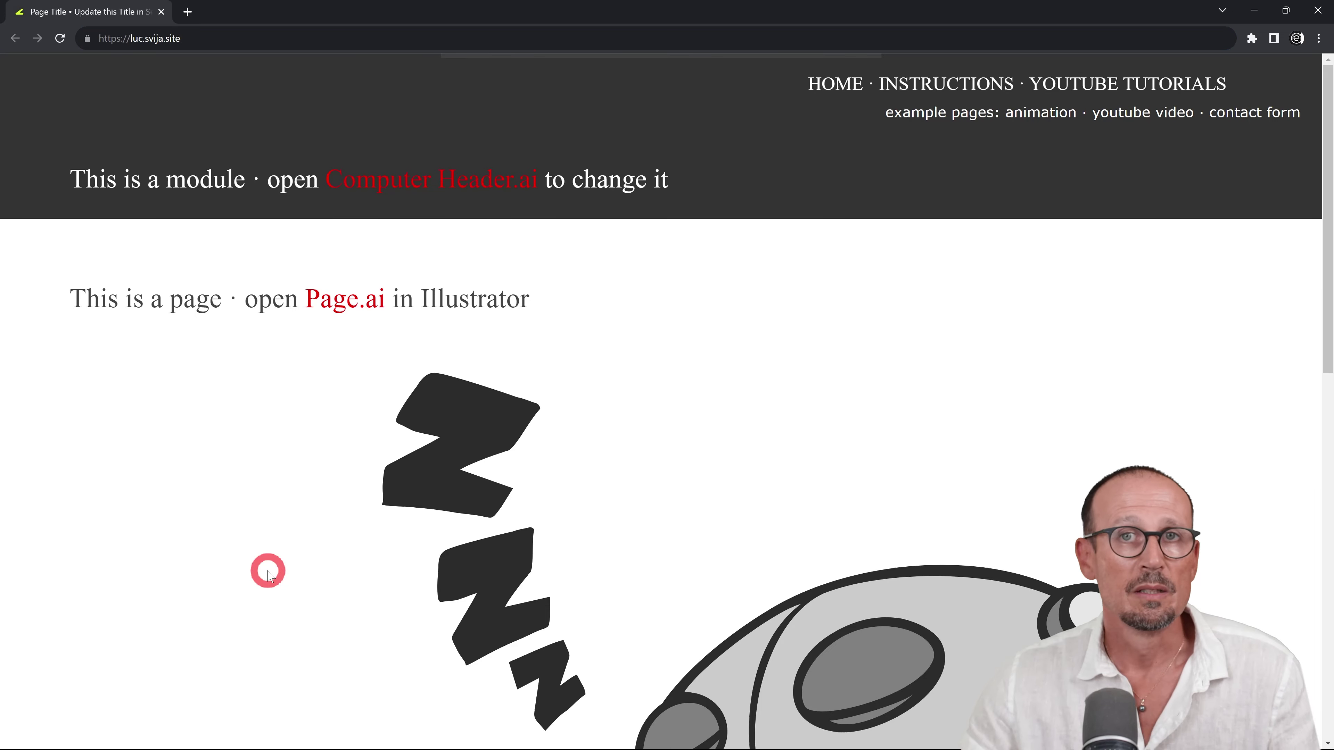
{"action": "key", "text": "Return"}
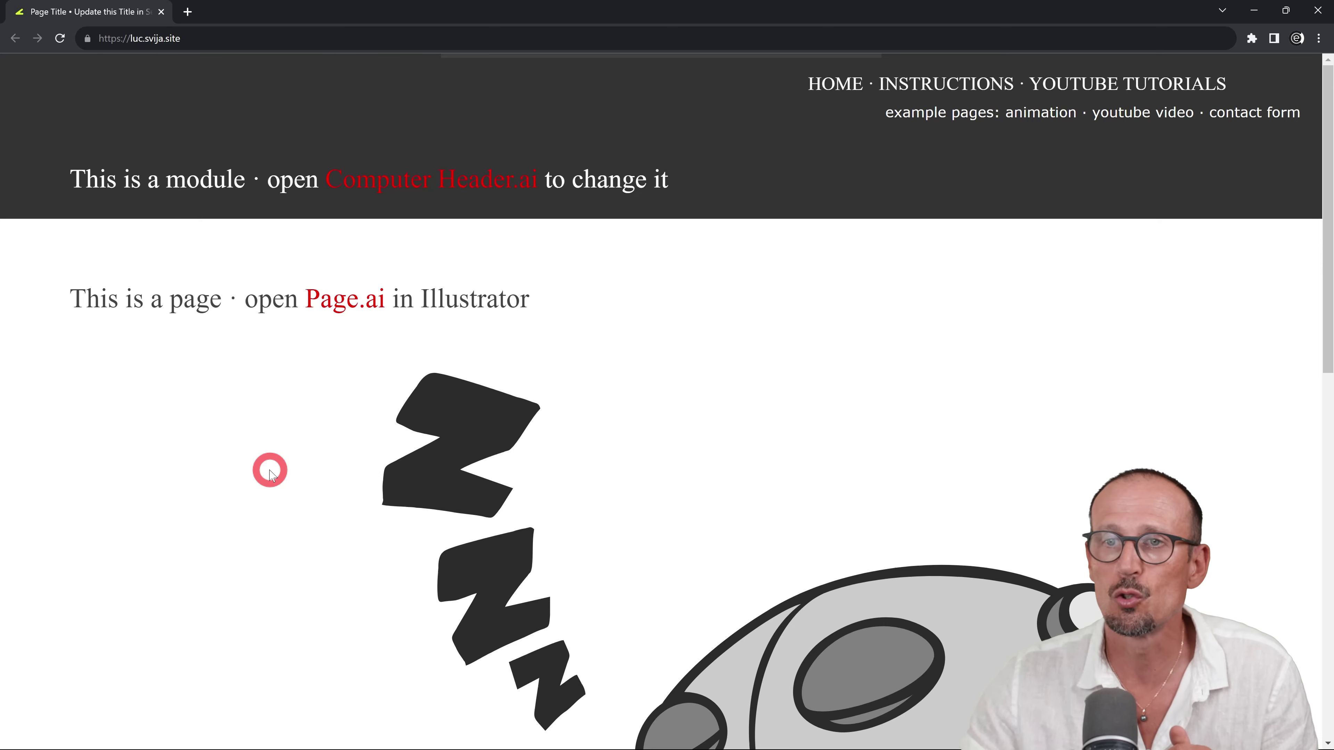
Go to the site's /c address and log in to Svija Cloud with the prefilled credentials.
{"action": "left_click", "coordinate": [235, 41]}
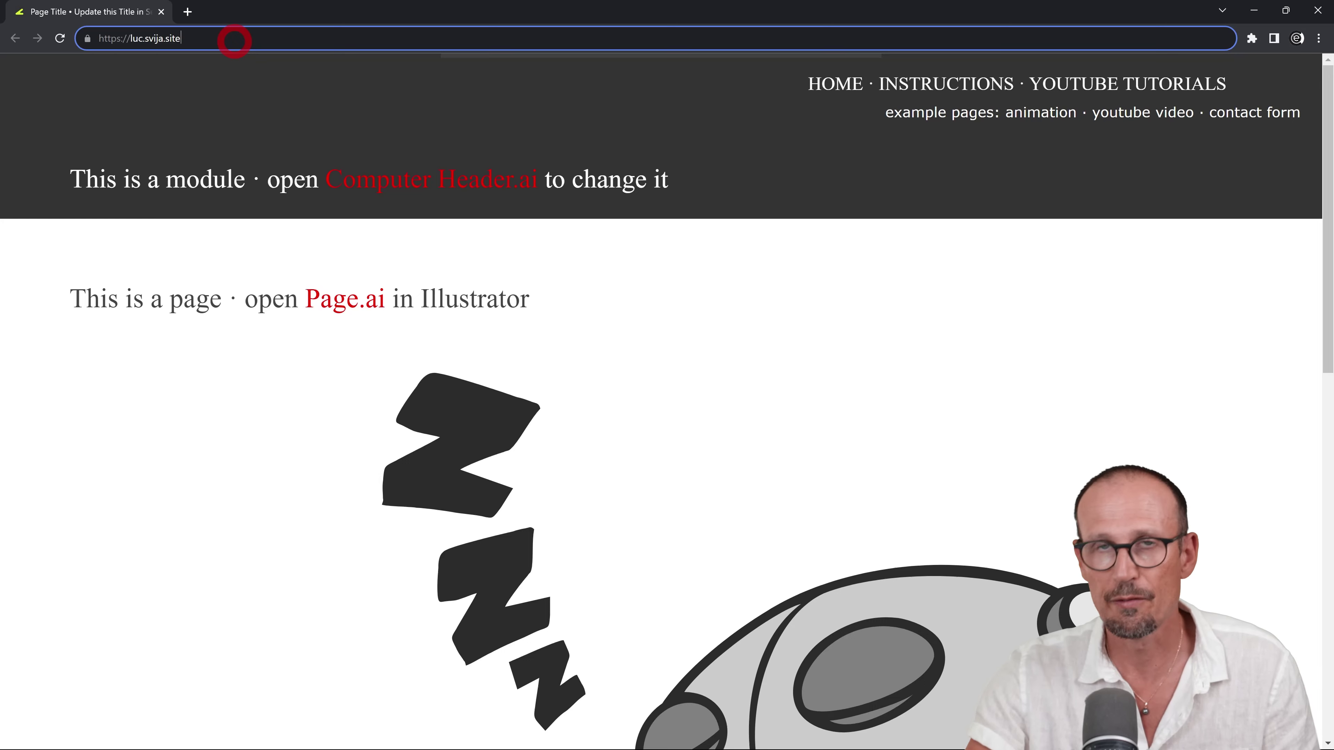
{"action": "type", "text": "/c"}
{"action": "key", "text": "Return"}
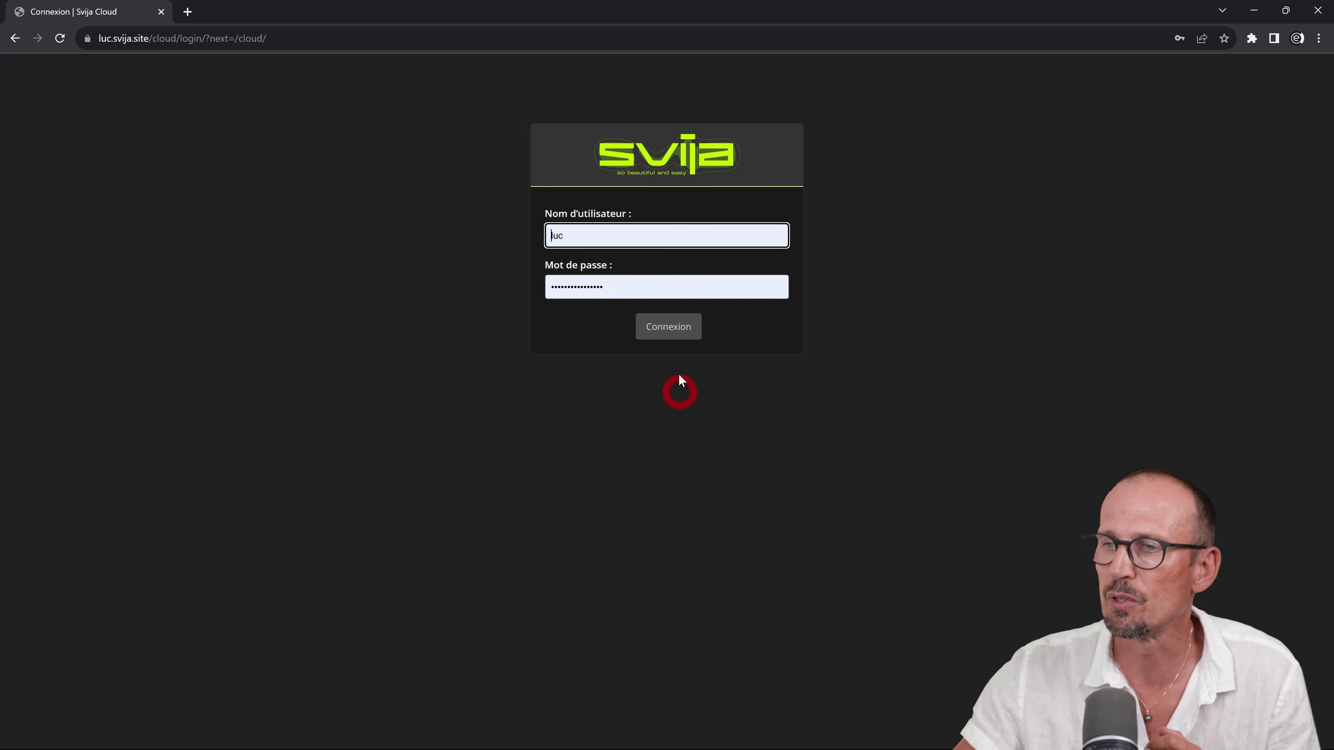
{"action": "left_click", "coordinate": [659, 326]}
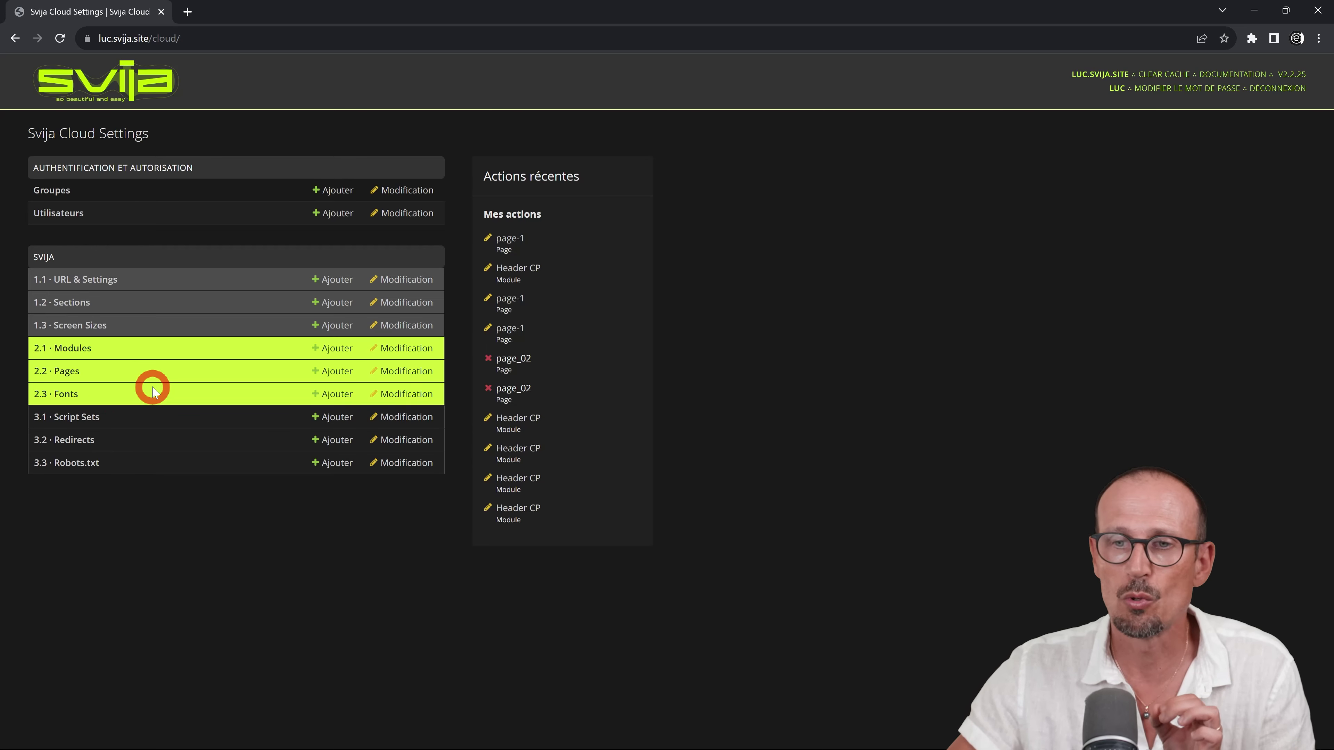
Open the computer entry under Screen Sizes in the Svija Cloud settings to review its artboard name and pixel dimensions.
{"action": "left_click", "coordinate": [62, 327]}
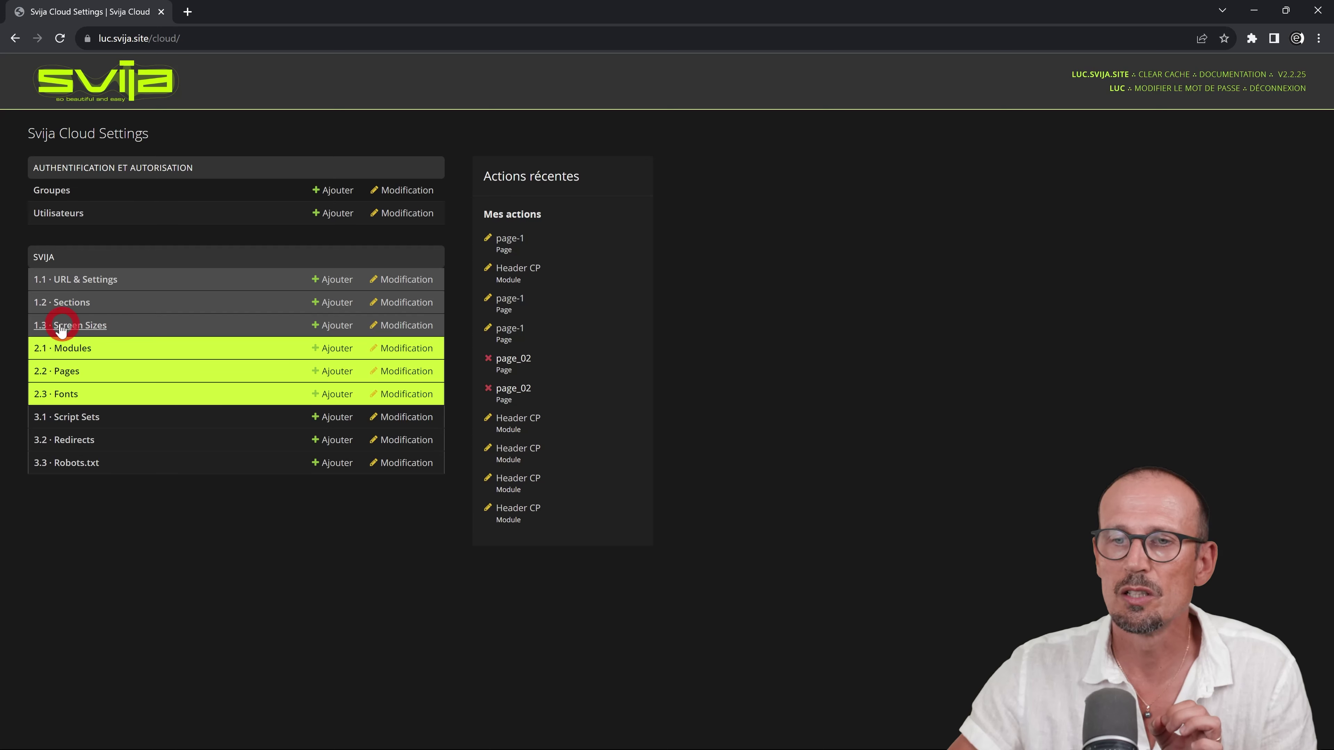
{"action": "left_click", "coordinate": [100, 327]}
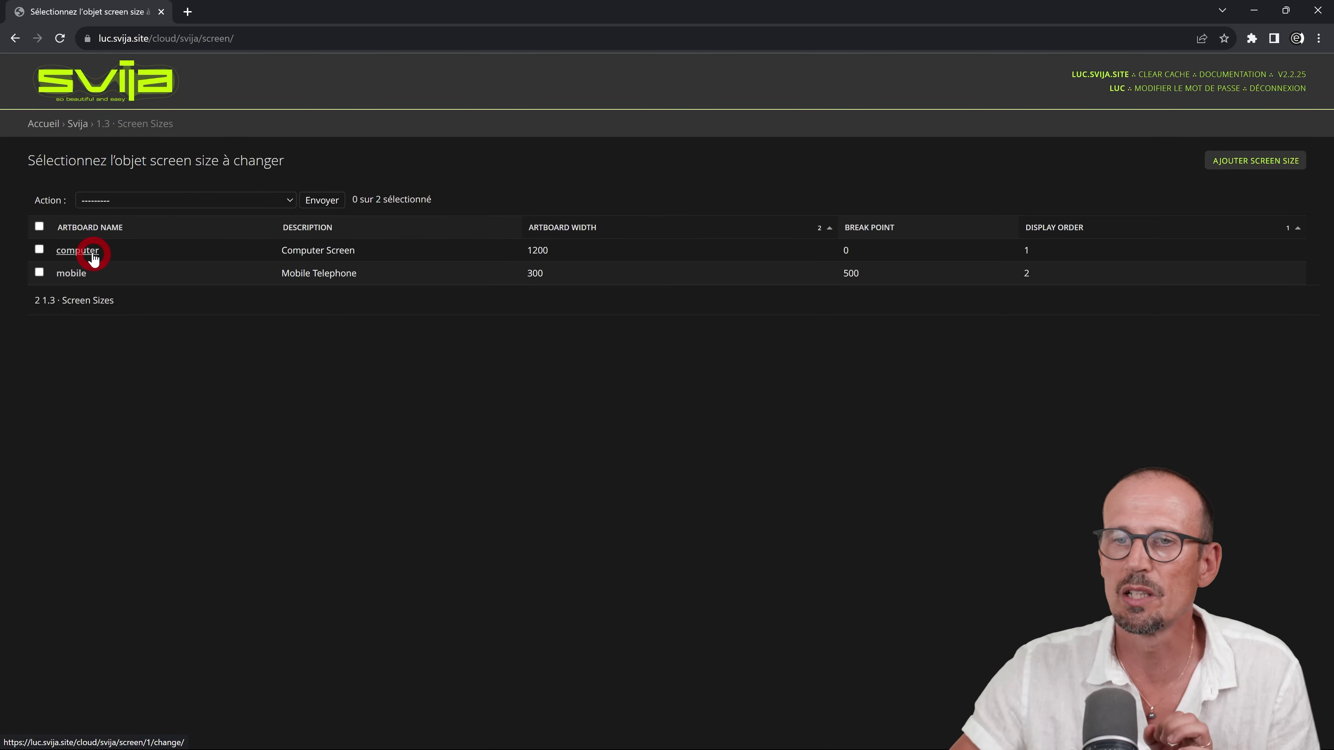
{"action": "left_click", "coordinate": [82, 252]}
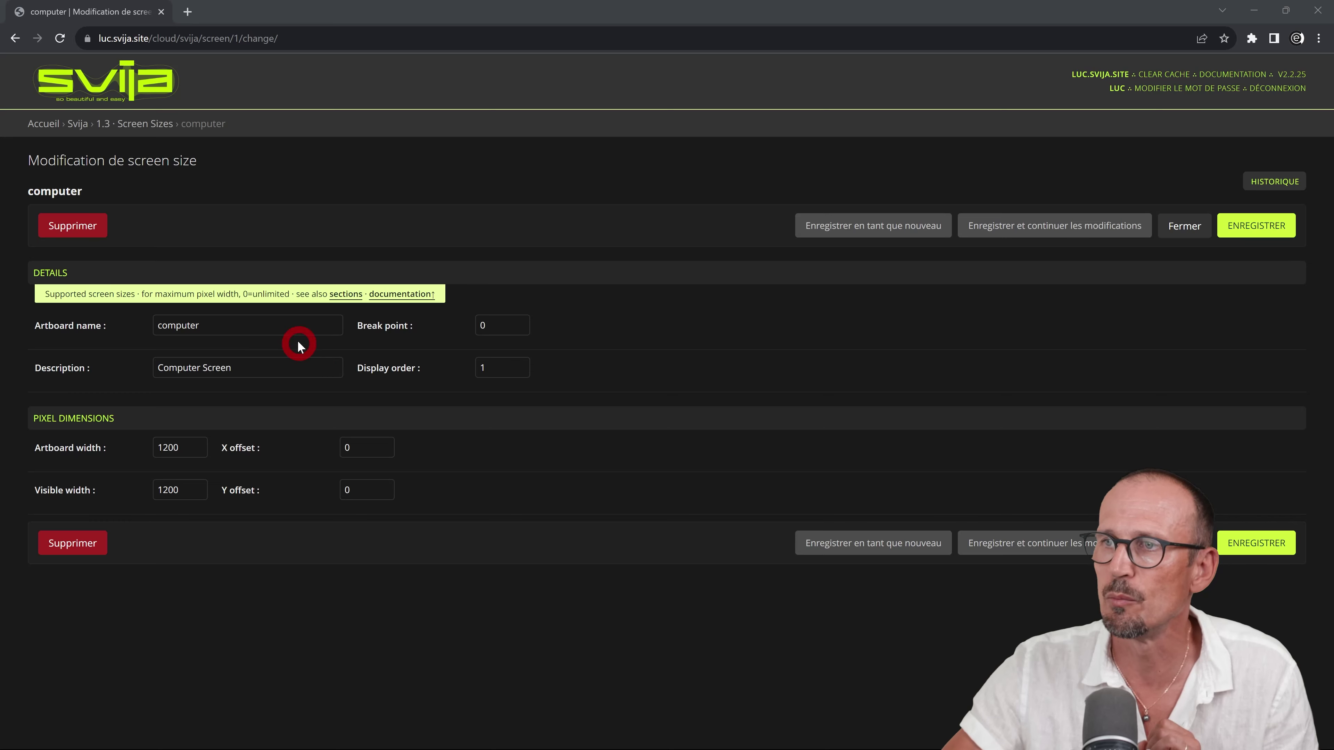
Open the live site from Svija Cloud and reveal the admin bar above the page header.
{"action": "left_click", "coordinate": [1095, 76]}
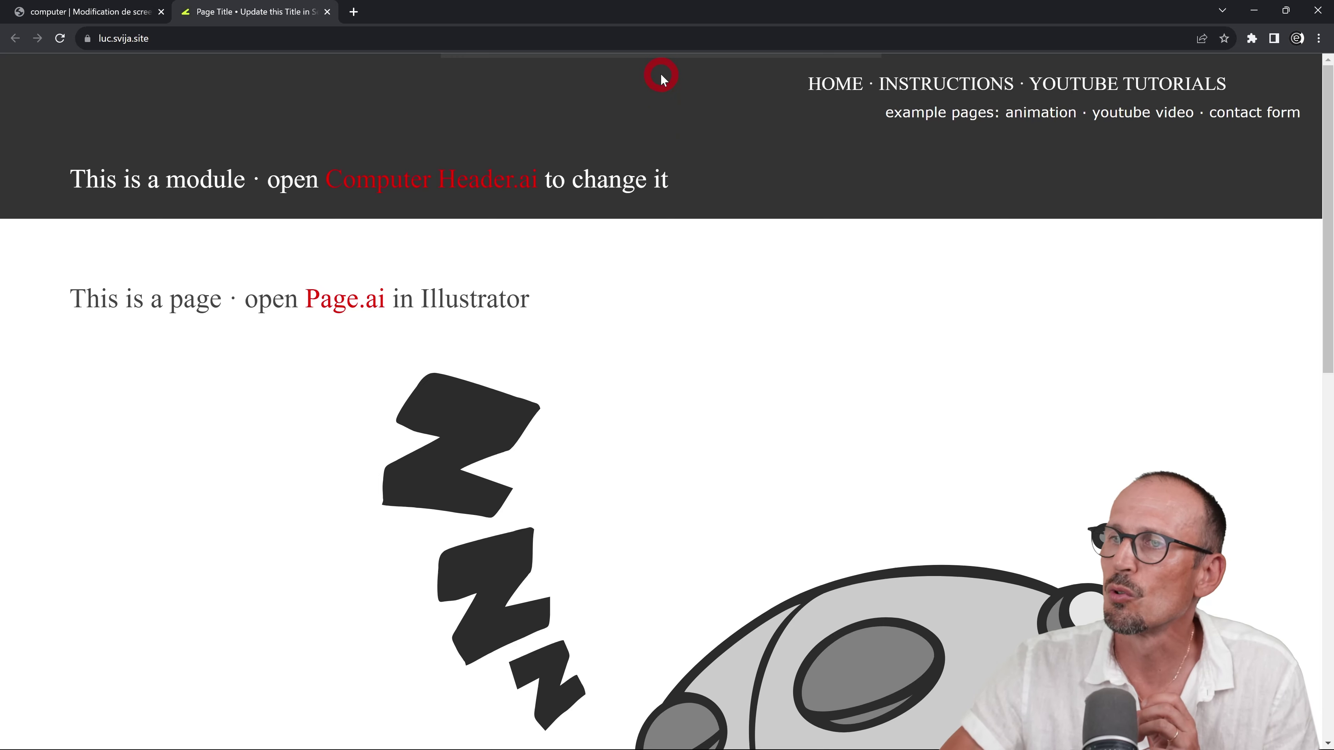
{"action": "mouse_move", "coordinate": [664, 65]}
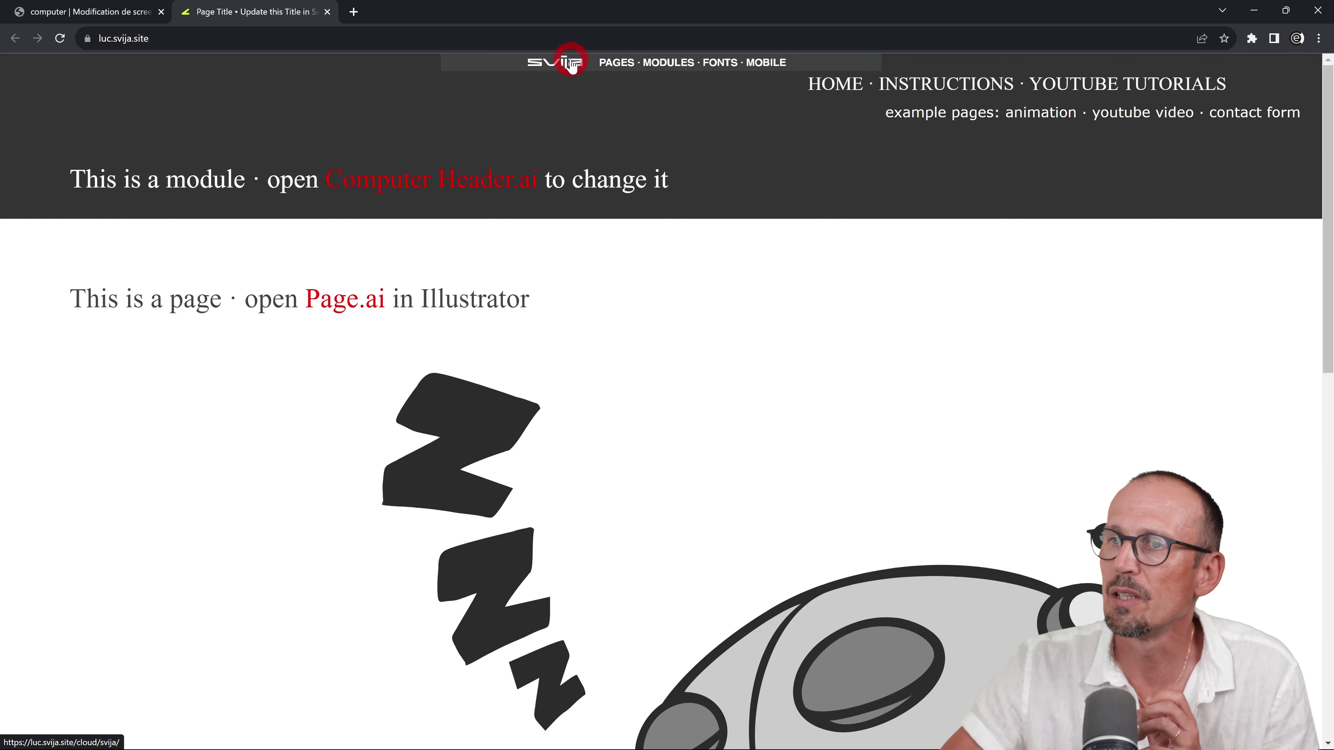
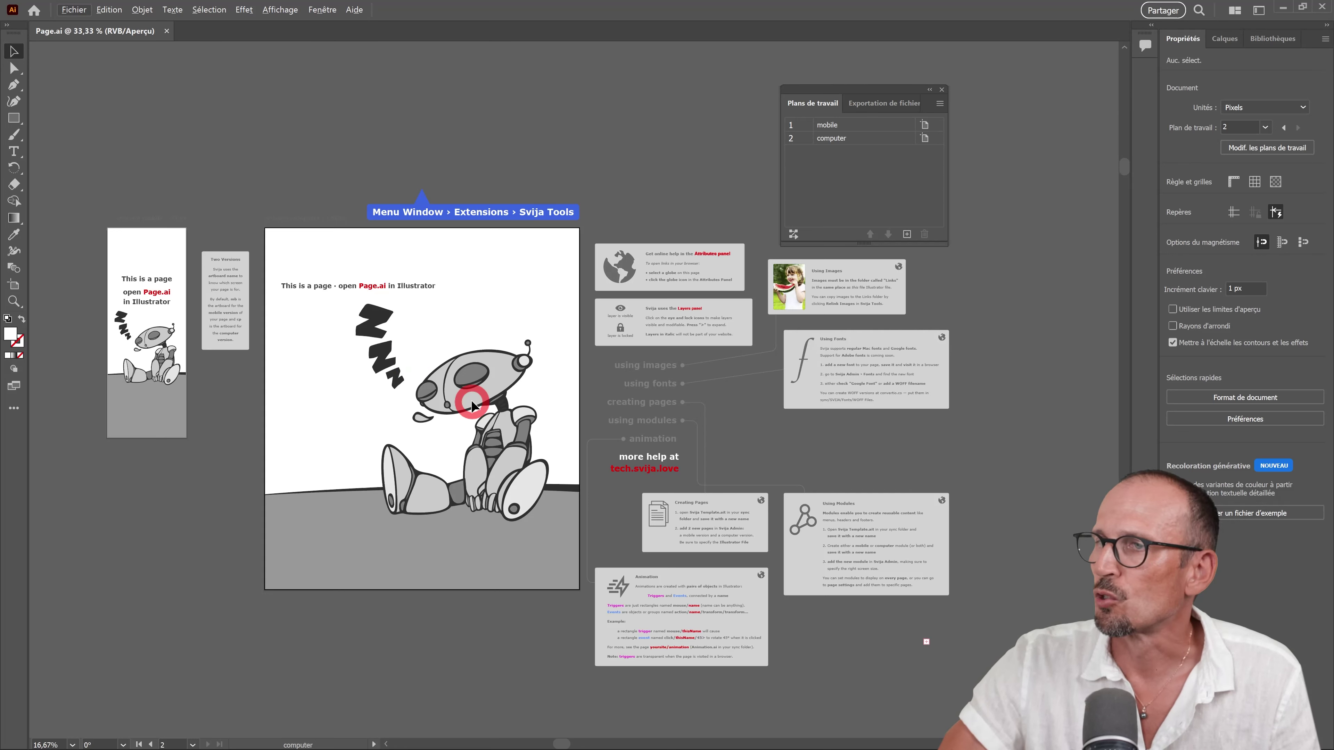
Switch back to Illustrator, close the Artboards panel and detach the Layers panel so it floats over the canvas.
{"action": "left_click", "coordinate": [941, 90]}
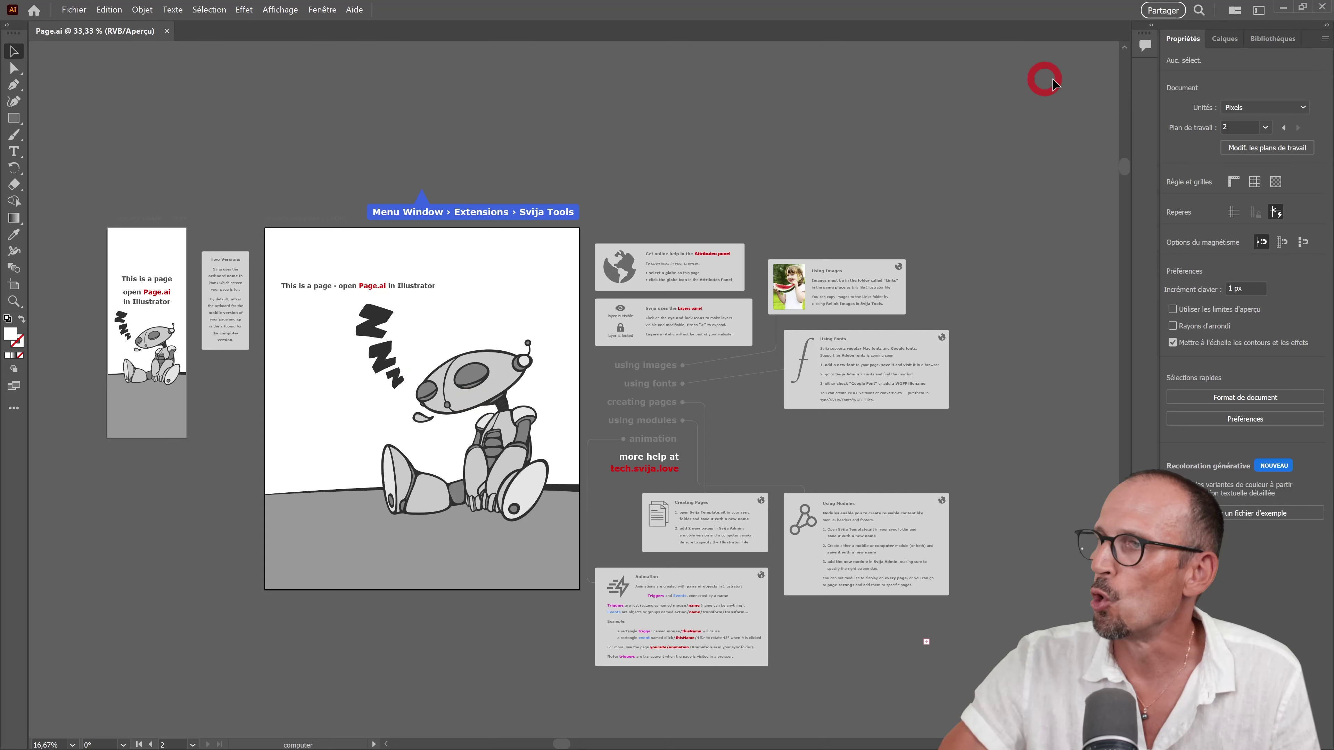
{"action": "left_click", "coordinate": [1221, 41]}
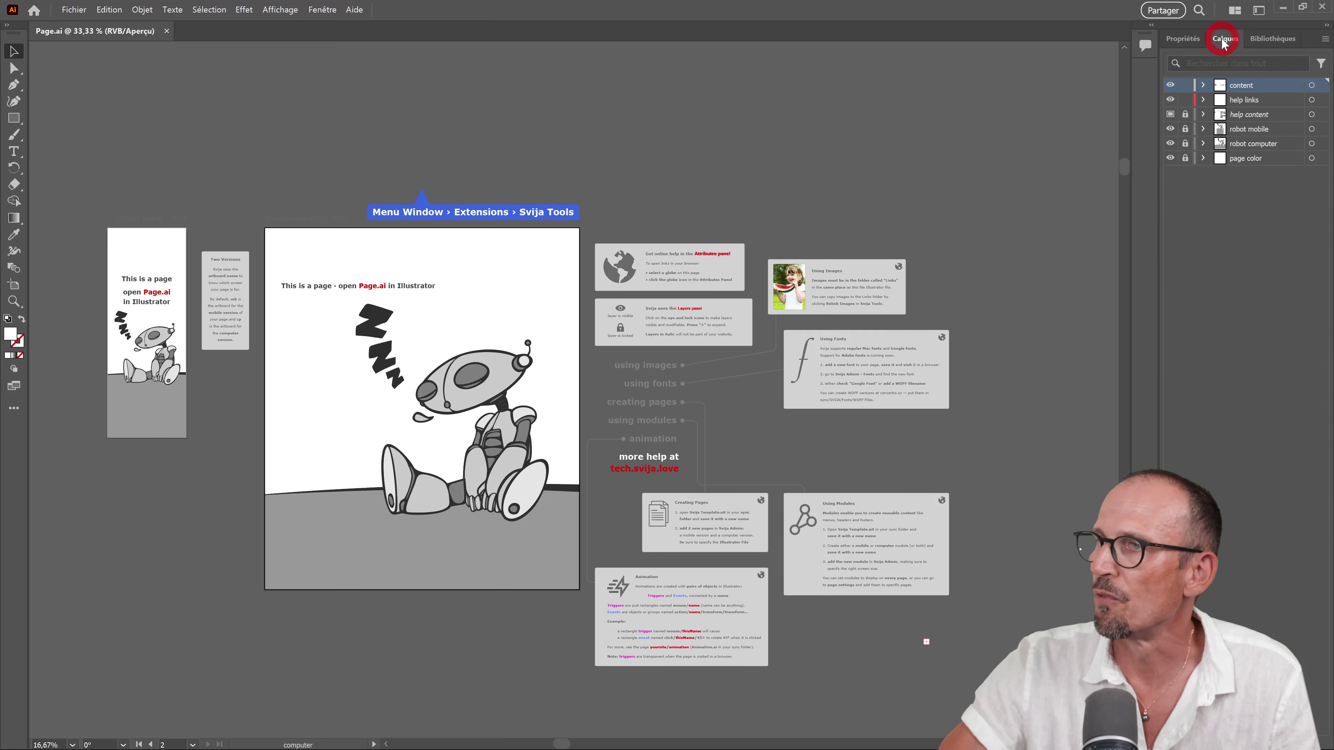
{"action": "left_click_drag", "start_coordinate": [1222, 40], "coordinate": [735, 36]}
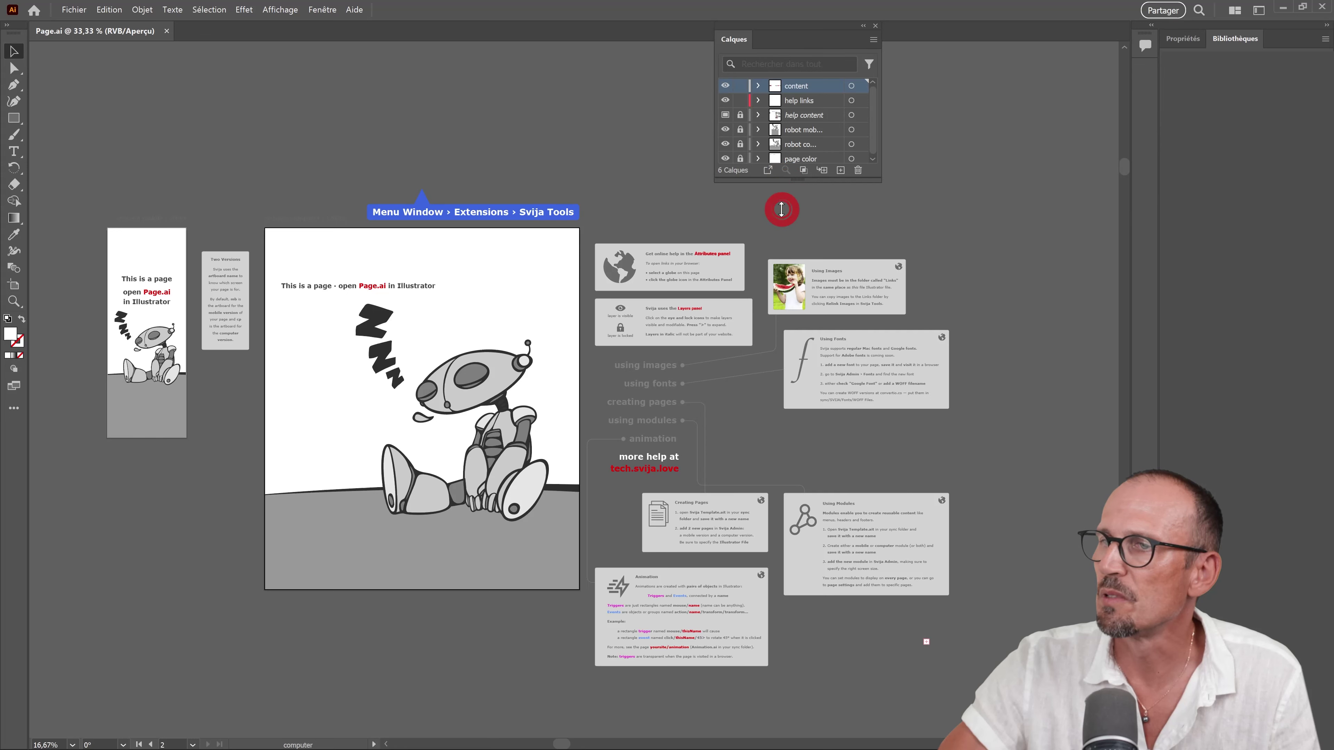
Lengthen the floating Layers panel to fit all the layers and display the transparency grid behind the artwork.
{"action": "left_click_drag", "start_coordinate": [781, 209], "coordinate": [781, 209]}
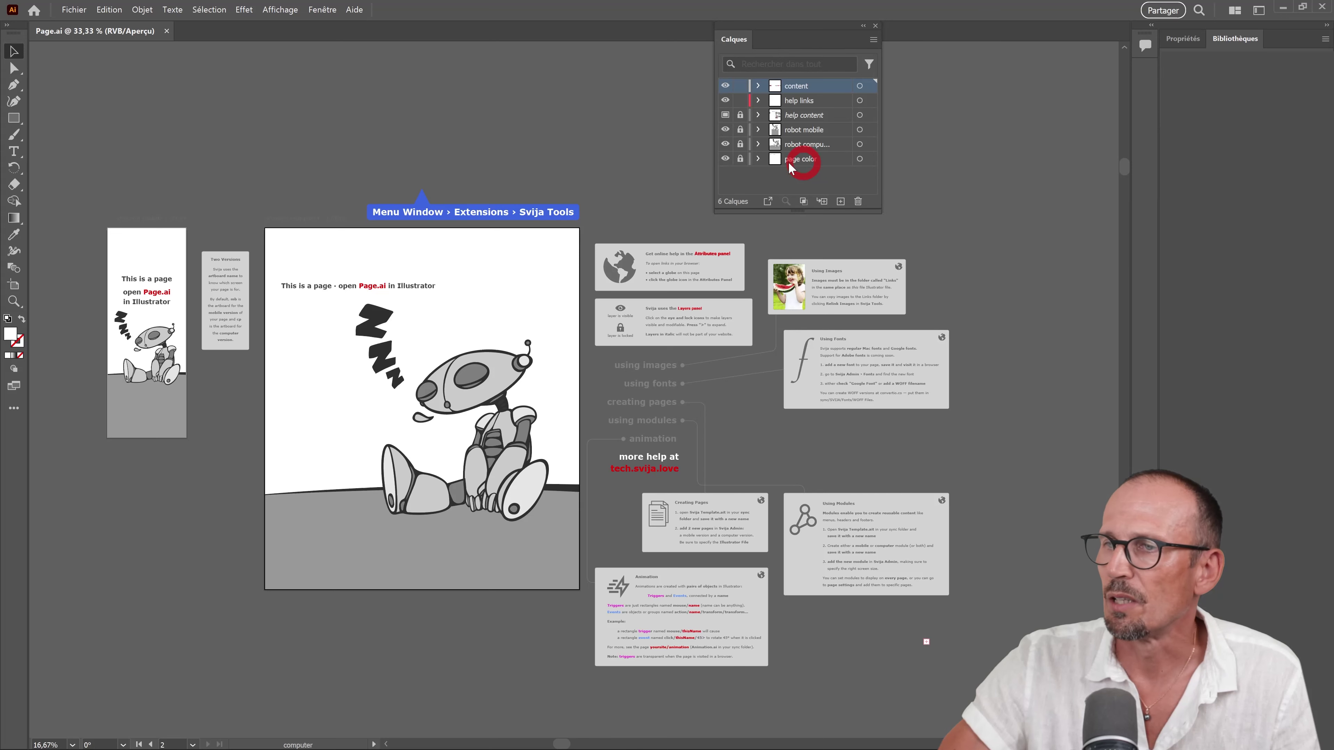
{"action": "left_click", "coordinate": [725, 158]}
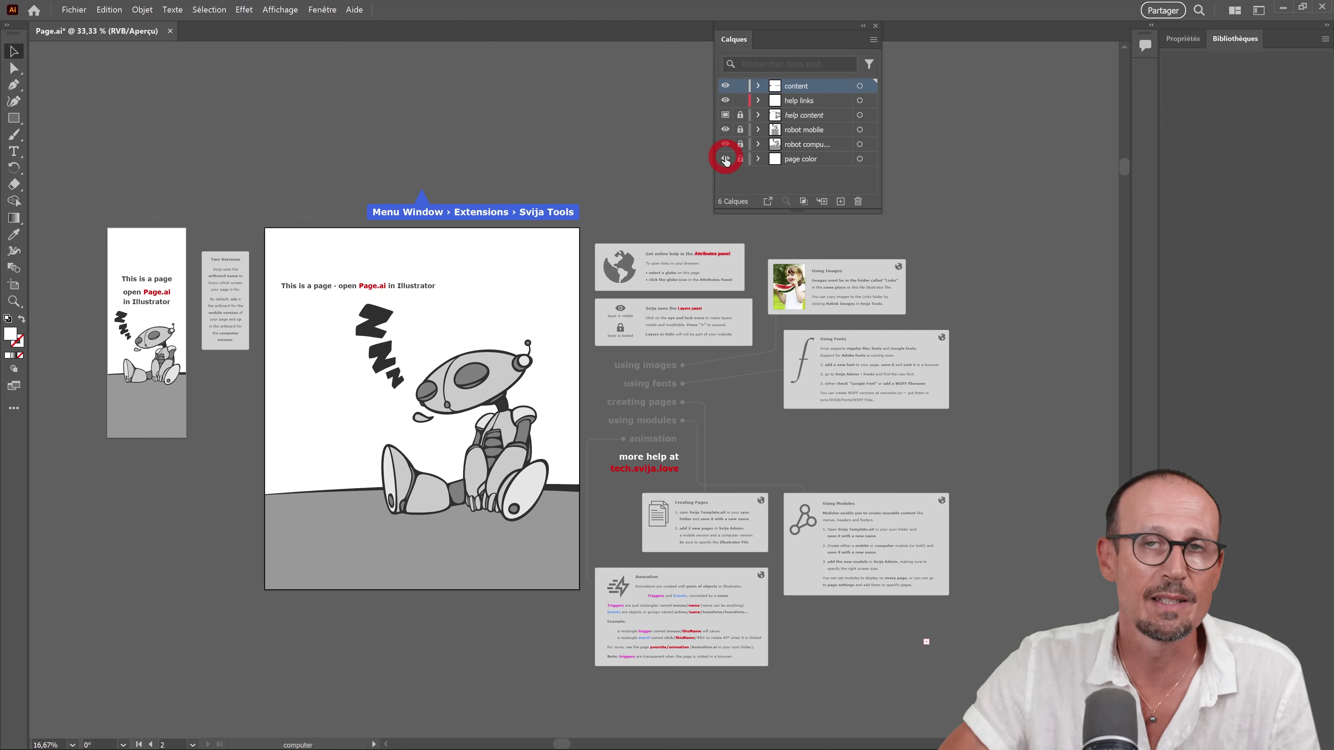
{"action": "left_click", "coordinate": [725, 159]}
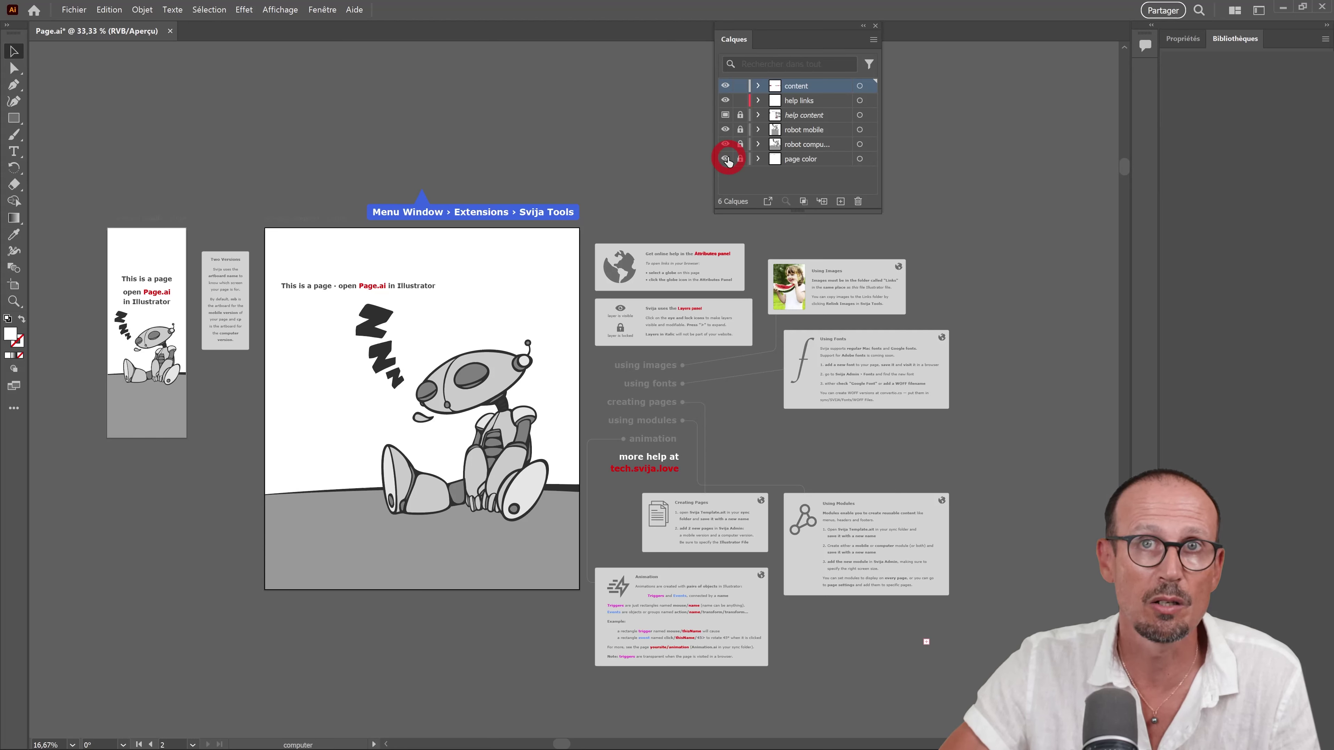
{"action": "left_click", "coordinate": [272, 11]}
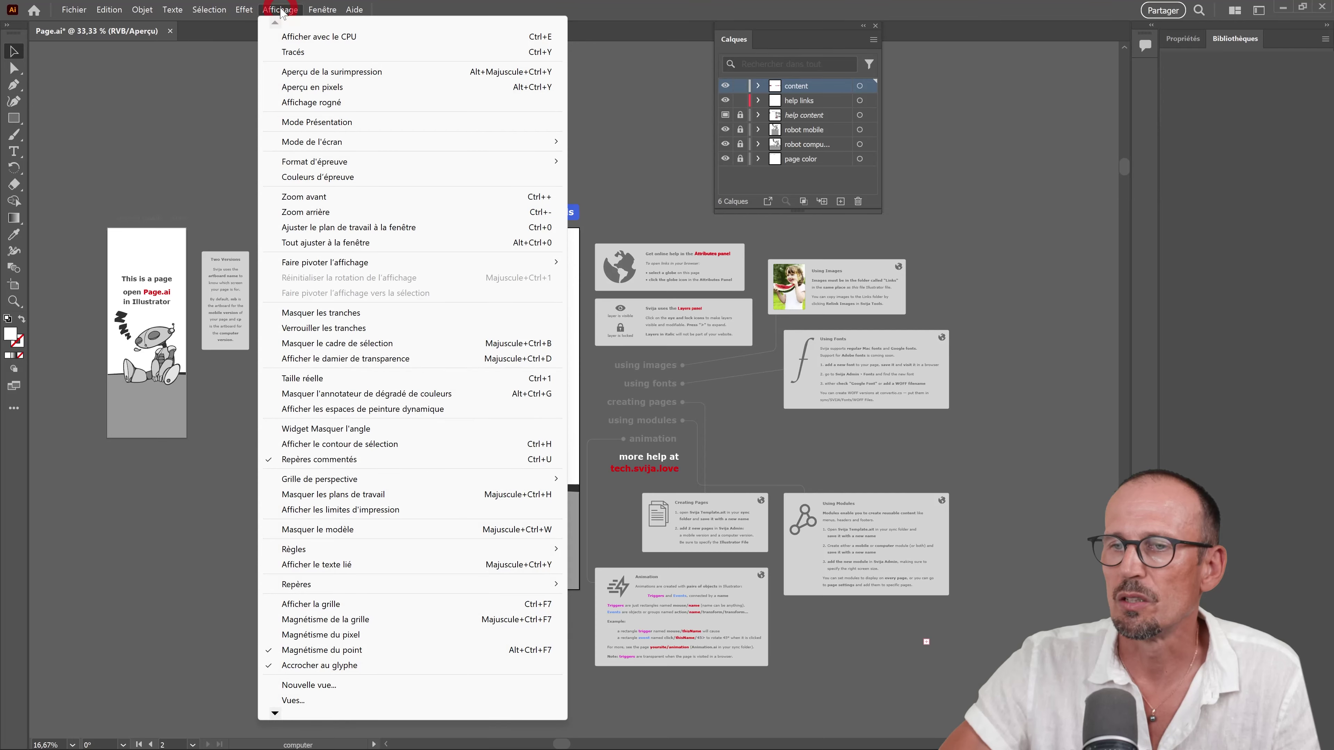
{"action": "left_click", "coordinate": [381, 358]}
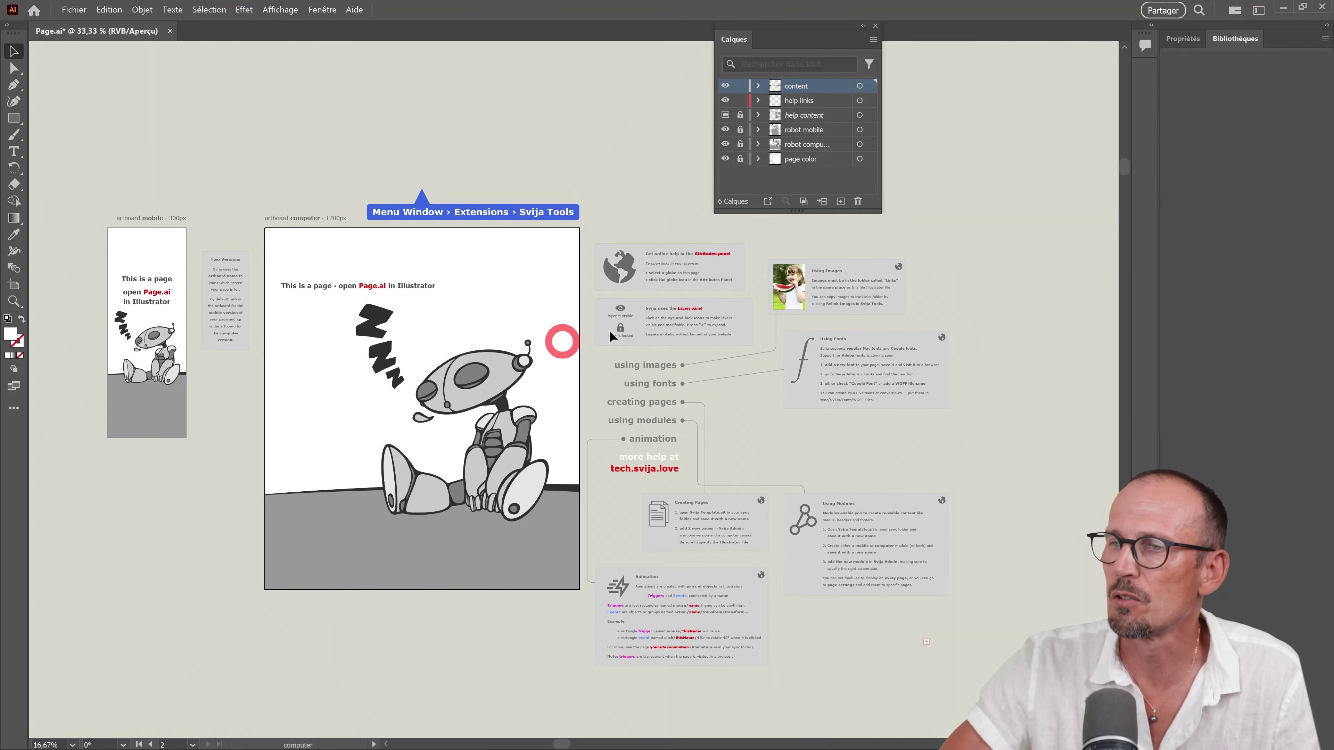
Toggle the page color layer's visibility off and back on, and hide the help content layer.
{"action": "left_click", "coordinate": [725, 159]}
{"action": "left_click", "coordinate": [726, 160]}
{"action": "left_click", "coordinate": [726, 160]}
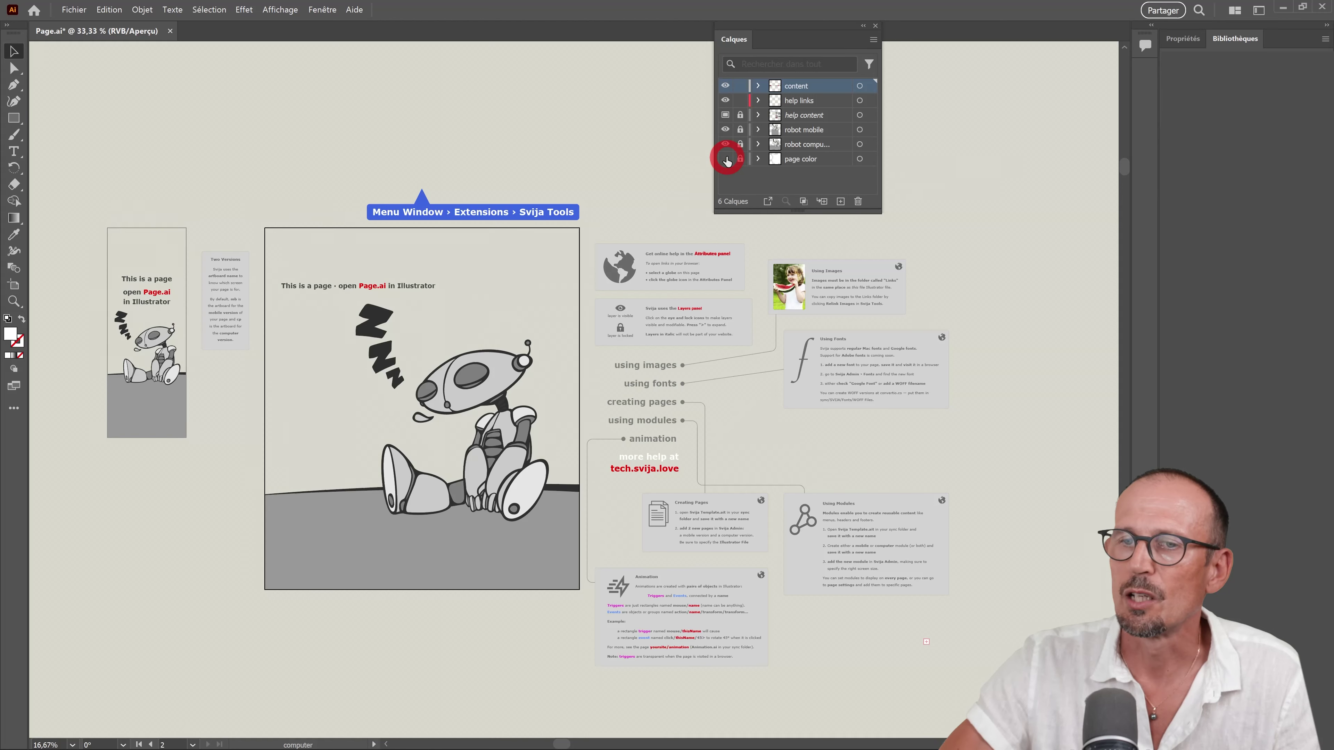
{"action": "left_click", "coordinate": [726, 160]}
{"action": "left_click", "coordinate": [726, 160]}
{"action": "left_click", "coordinate": [726, 160]}
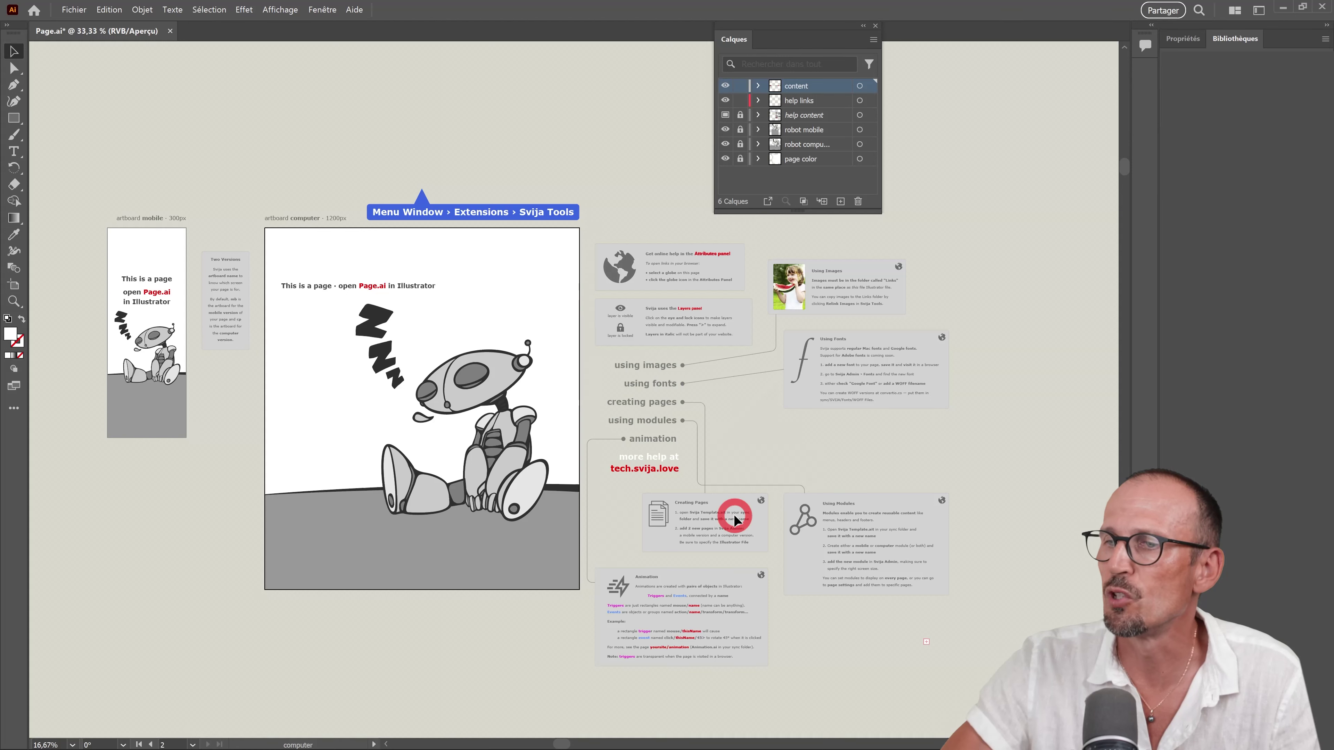
{"action": "left_click", "coordinate": [725, 115]}
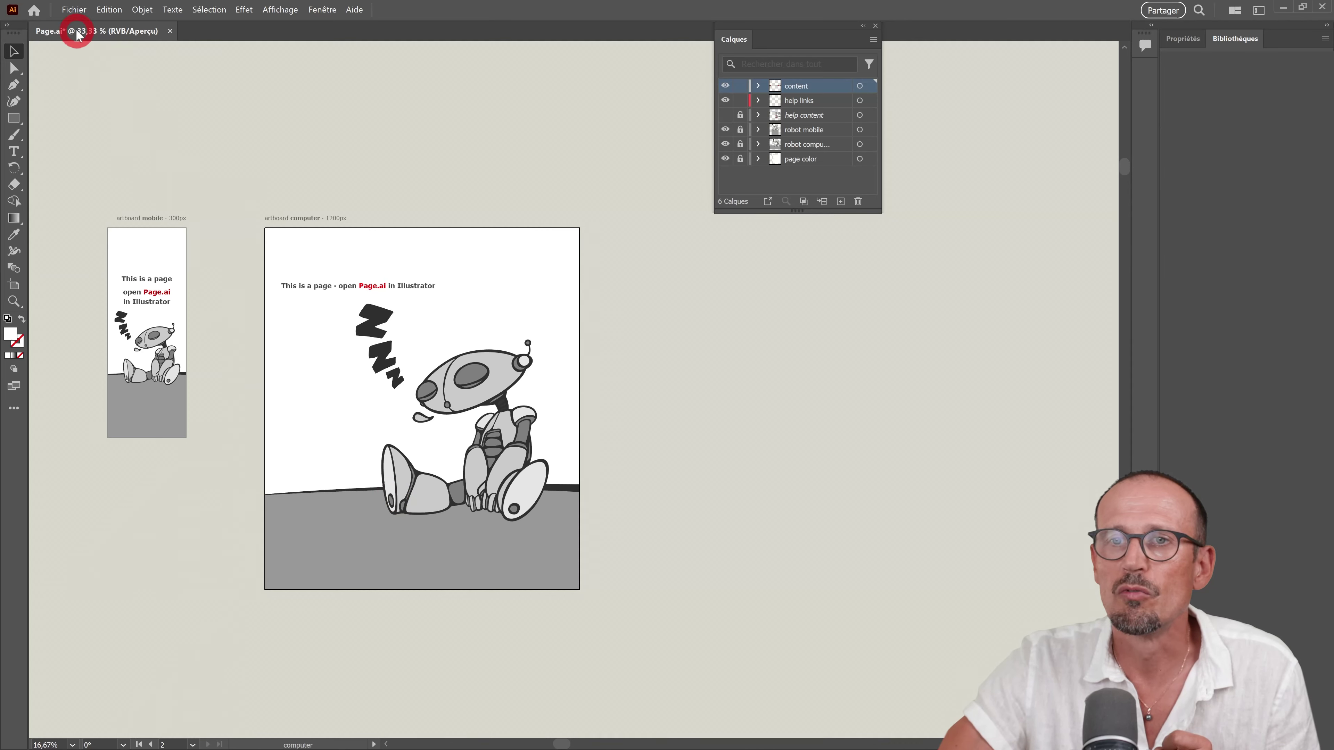
Open Computer Header.ai and Footer.ai together from the sync folder.
{"action": "left_click", "coordinate": [73, 10]}
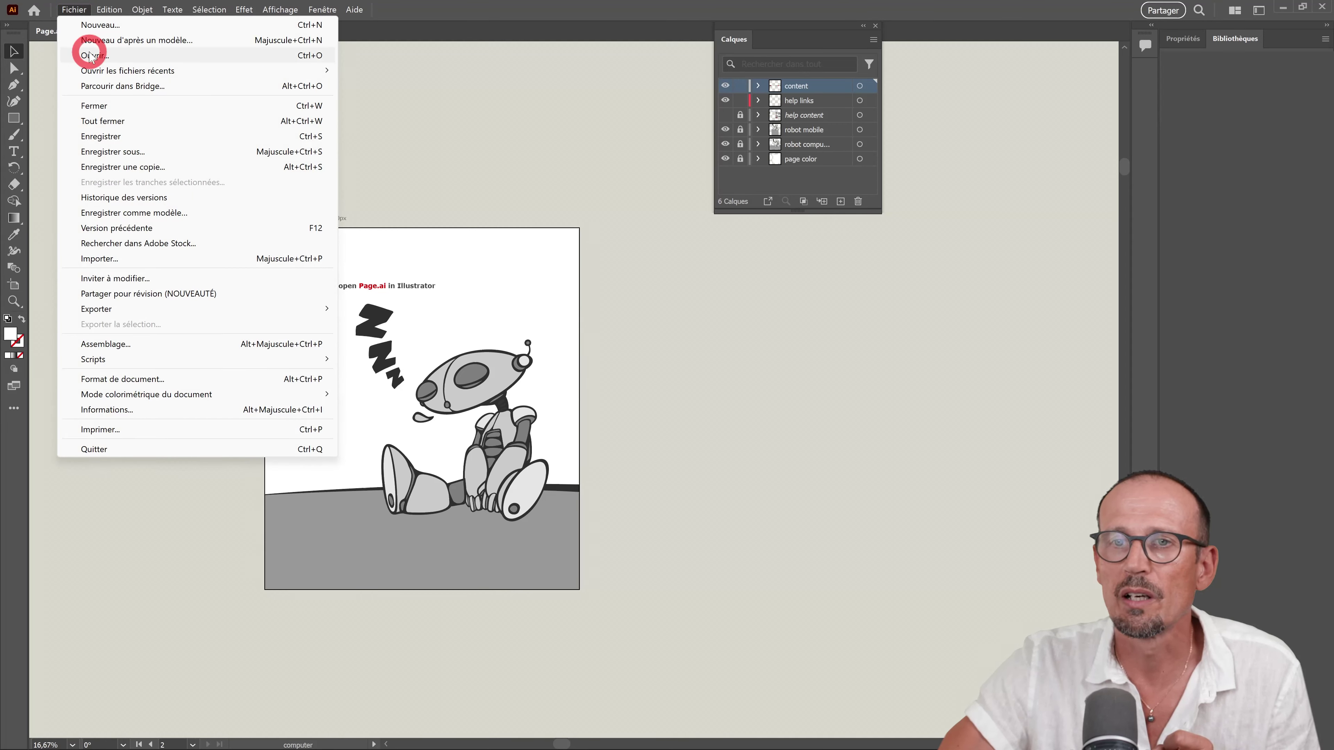
{"action": "left_click", "coordinate": [90, 56]}
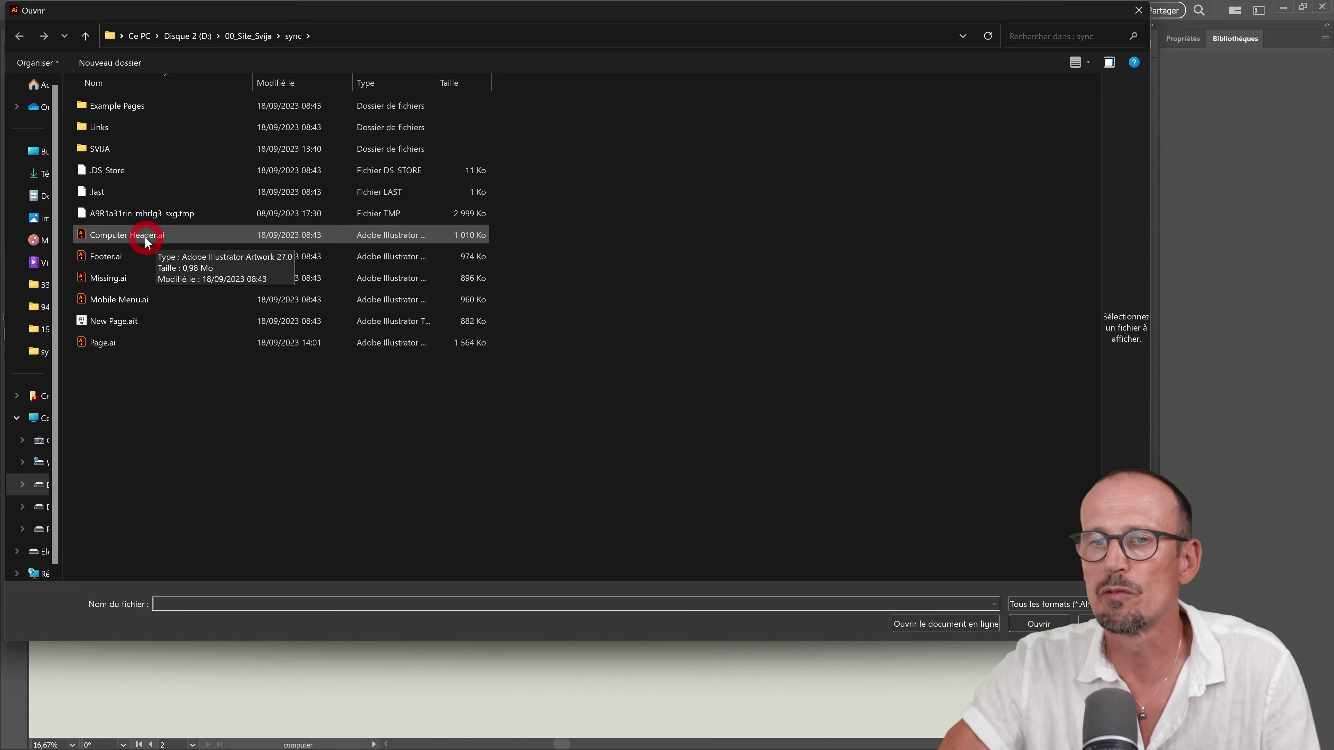
{"action": "left_click", "coordinate": [145, 238]}
{"action": "left_click", "coordinate": [112, 256], "text": "ctrl"}
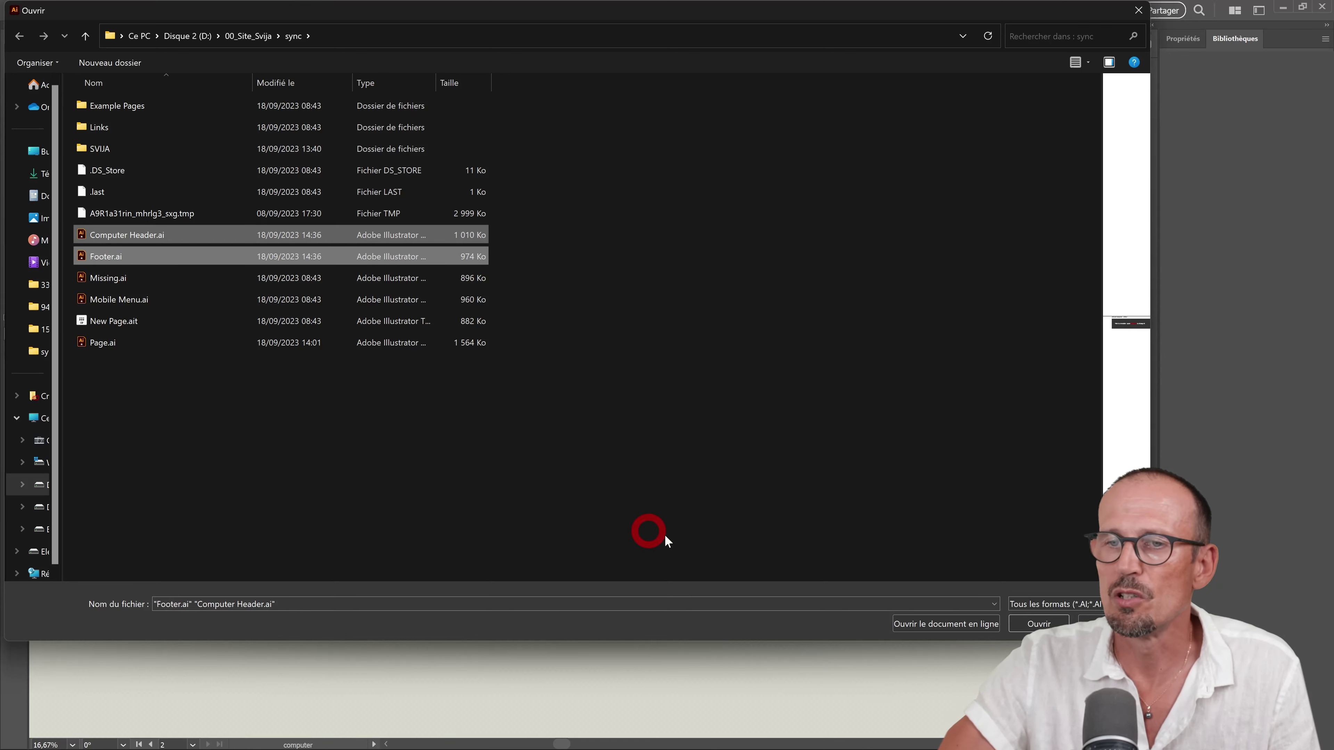
{"action": "key", "text": "Return"}
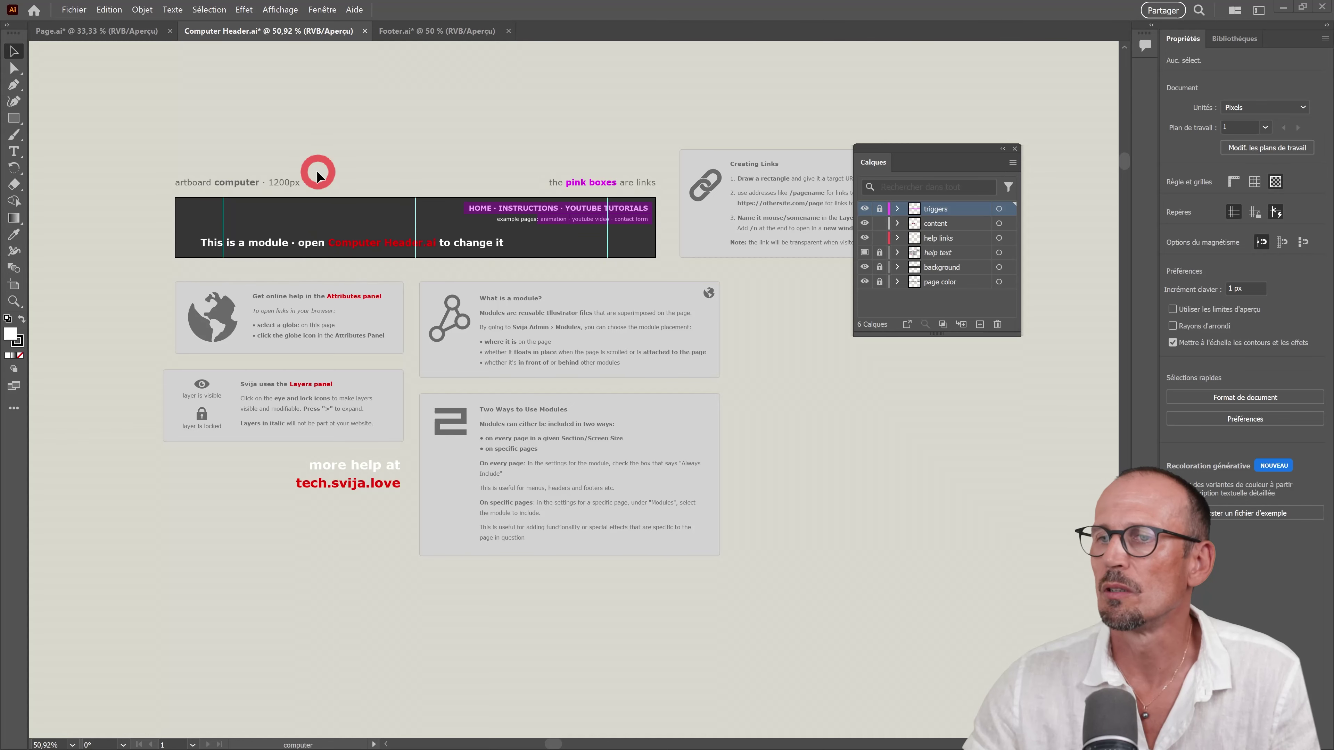
Switch between the Footer.ai and Computer Header.ai documents to compare their artboards and module content.
{"action": "left_click", "coordinate": [404, 31]}
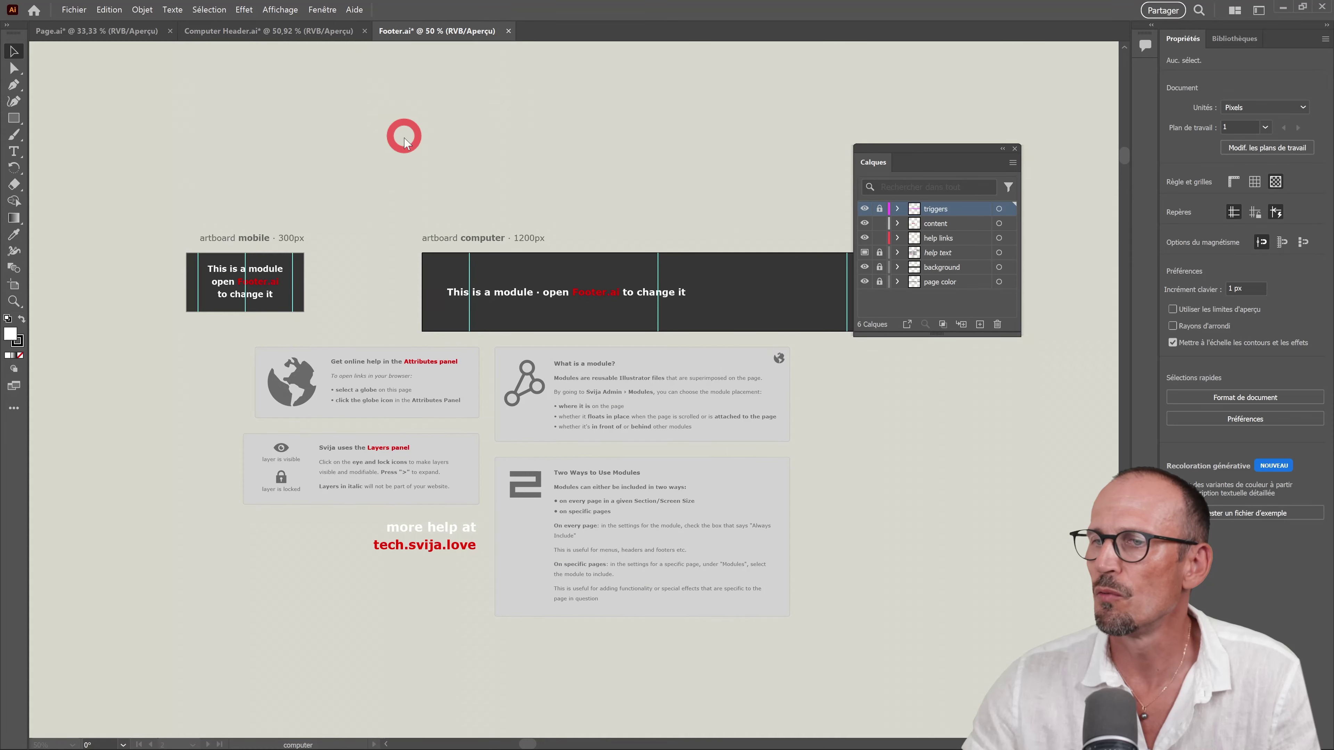
{"action": "left_click", "coordinate": [244, 32]}
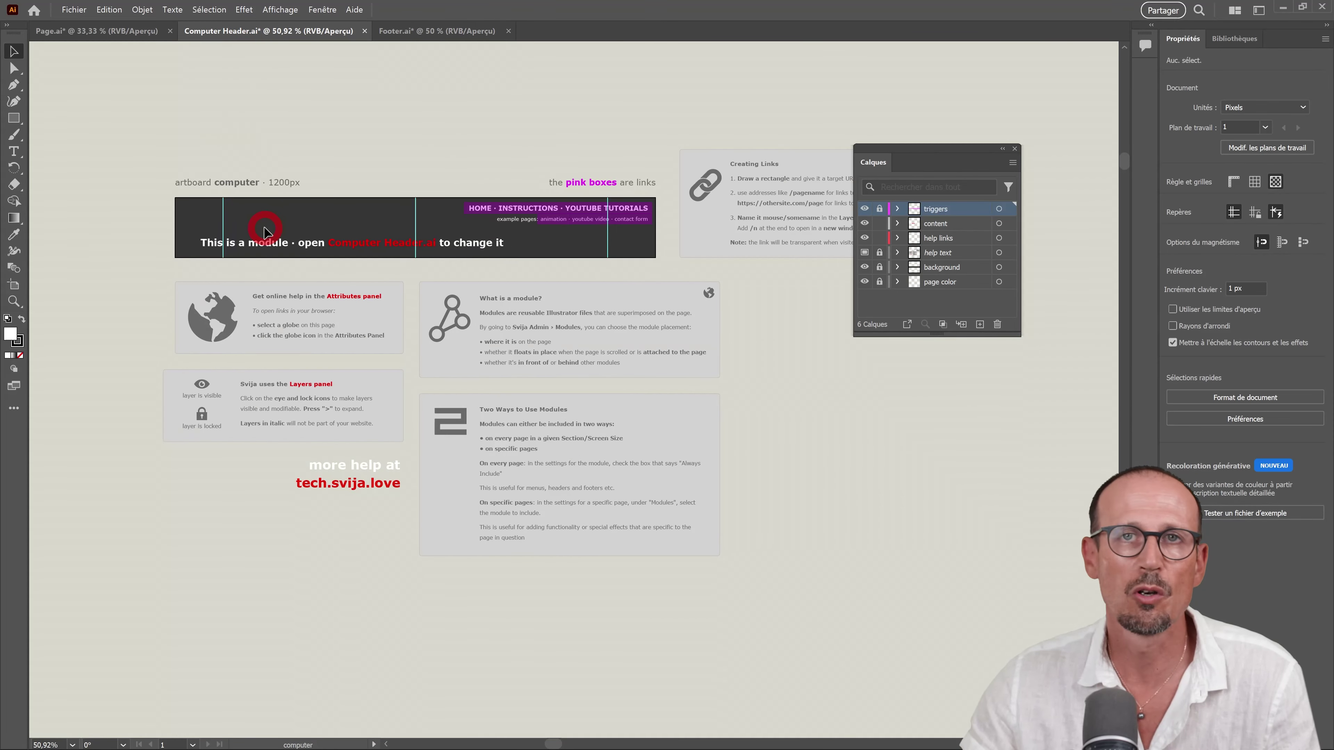
{"action": "left_click", "coordinate": [400, 33]}
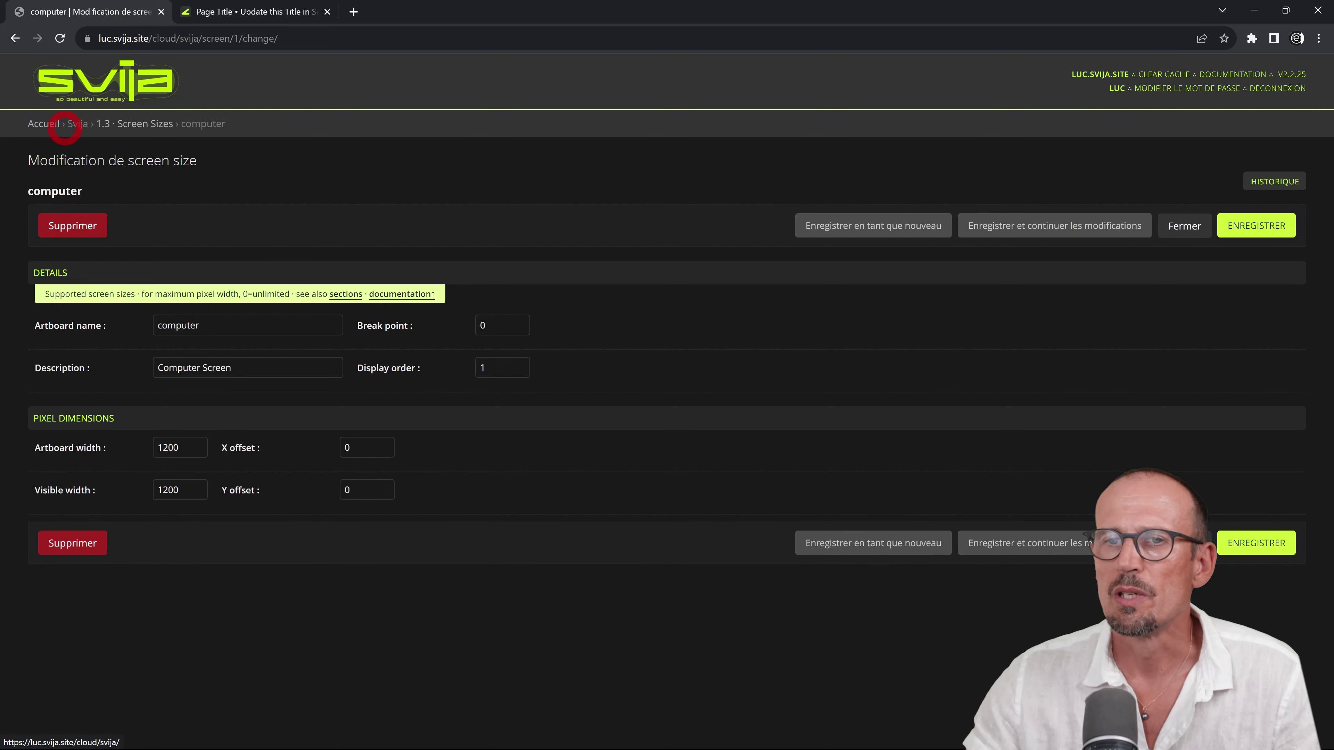
Switch to the browser and open the Header CP module's settings from the Svija Cloud module list.
{"action": "left_click", "coordinate": [42, 125]}
{"action": "left_click", "coordinate": [74, 348]}
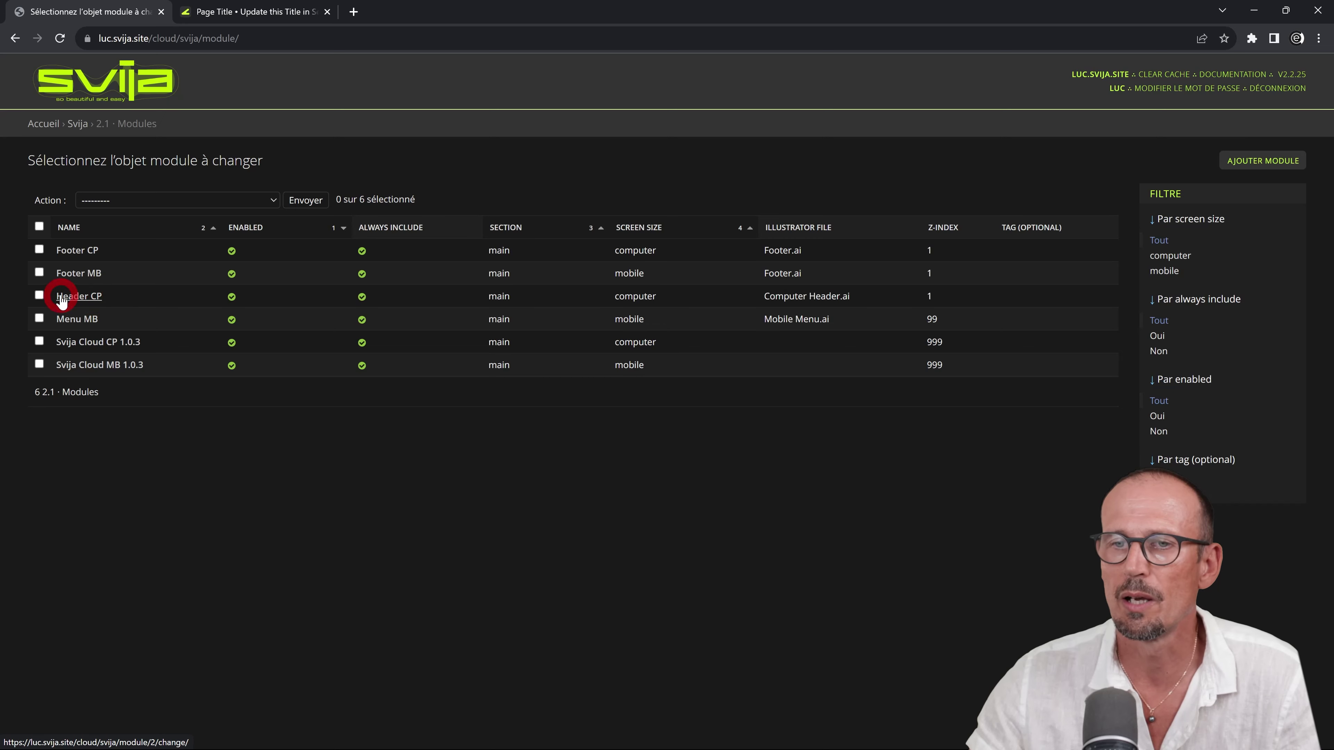
{"action": "left_click", "coordinate": [84, 296]}
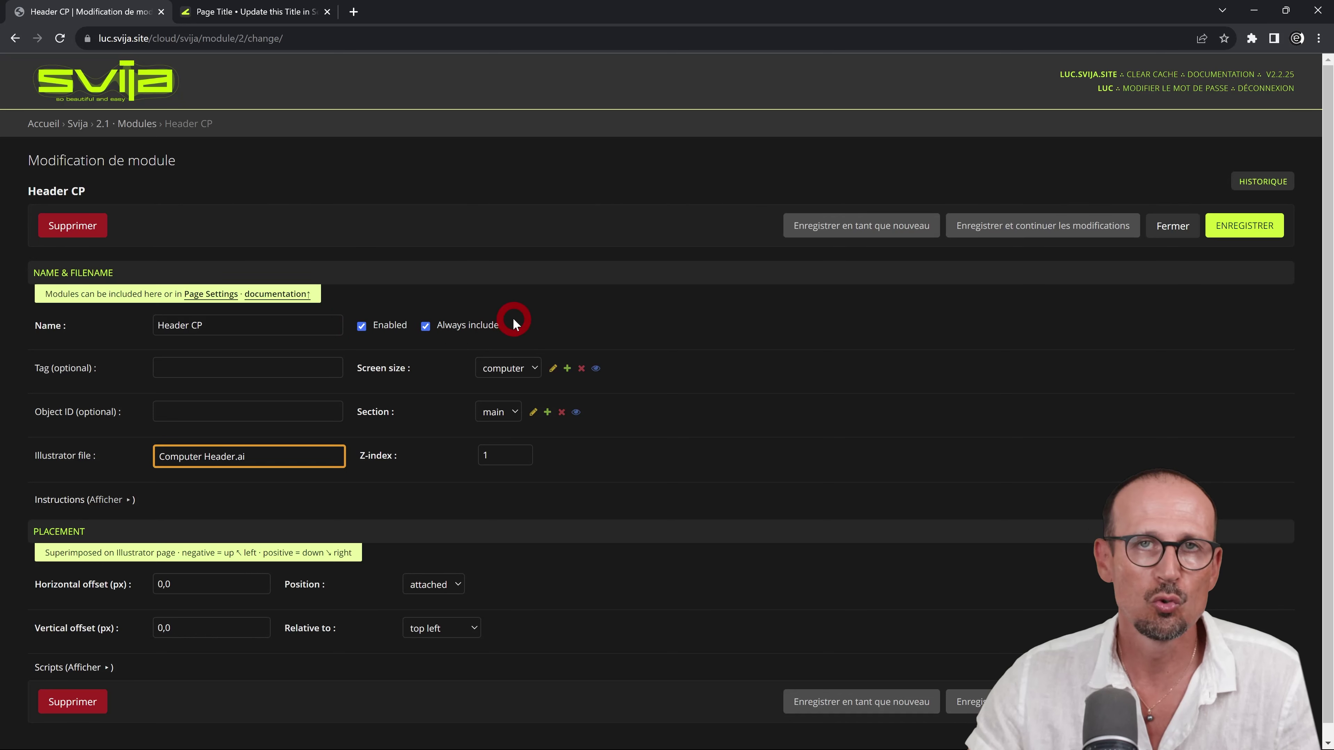
Turn off Always include for the Header CP module, keep it Enabled, and save the module.
{"action": "left_click", "coordinate": [362, 324]}
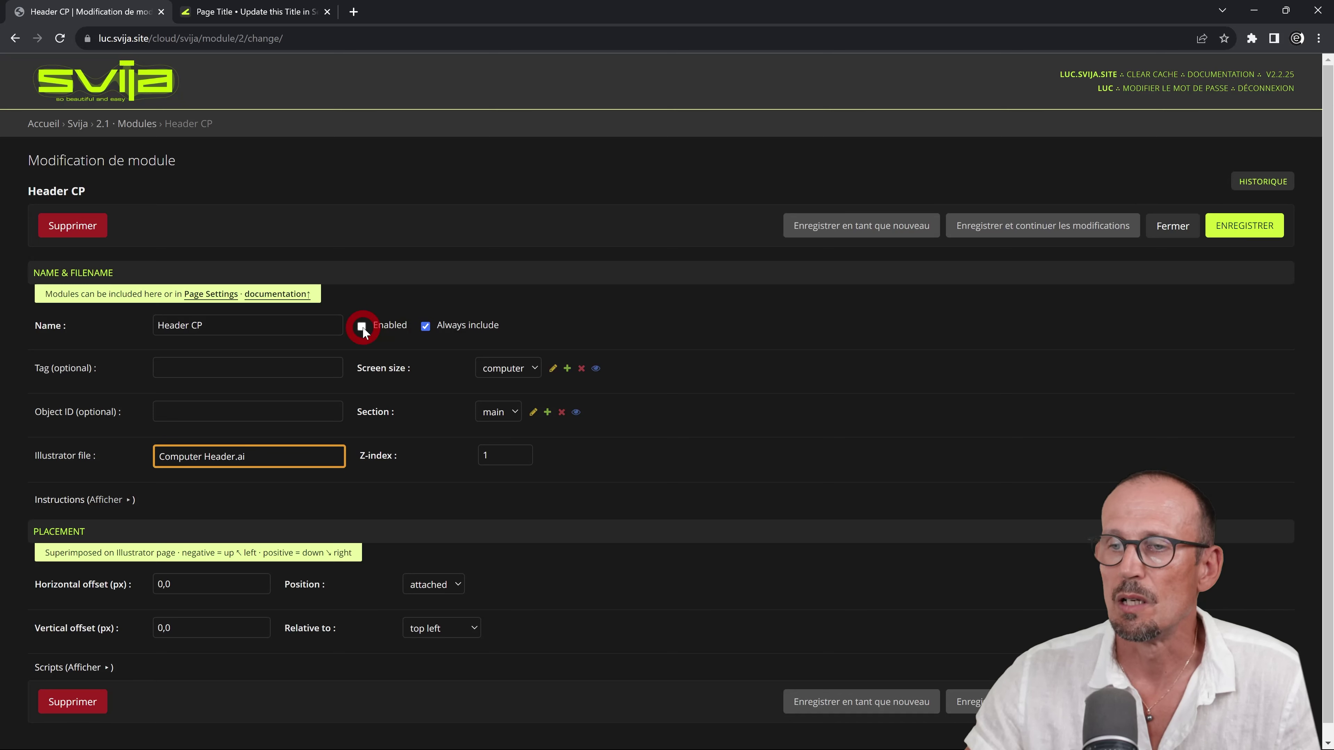
{"action": "left_click", "coordinate": [425, 326]}
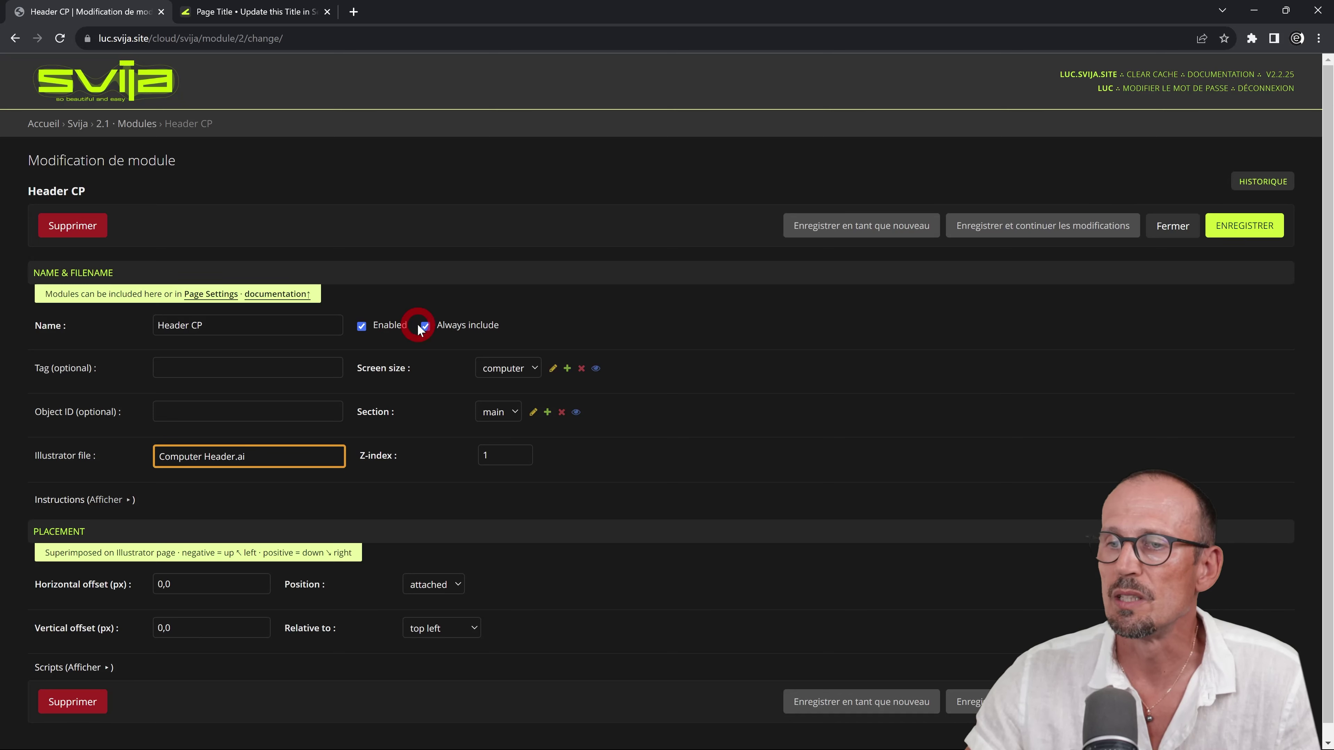
{"action": "left_click", "coordinate": [426, 326]}
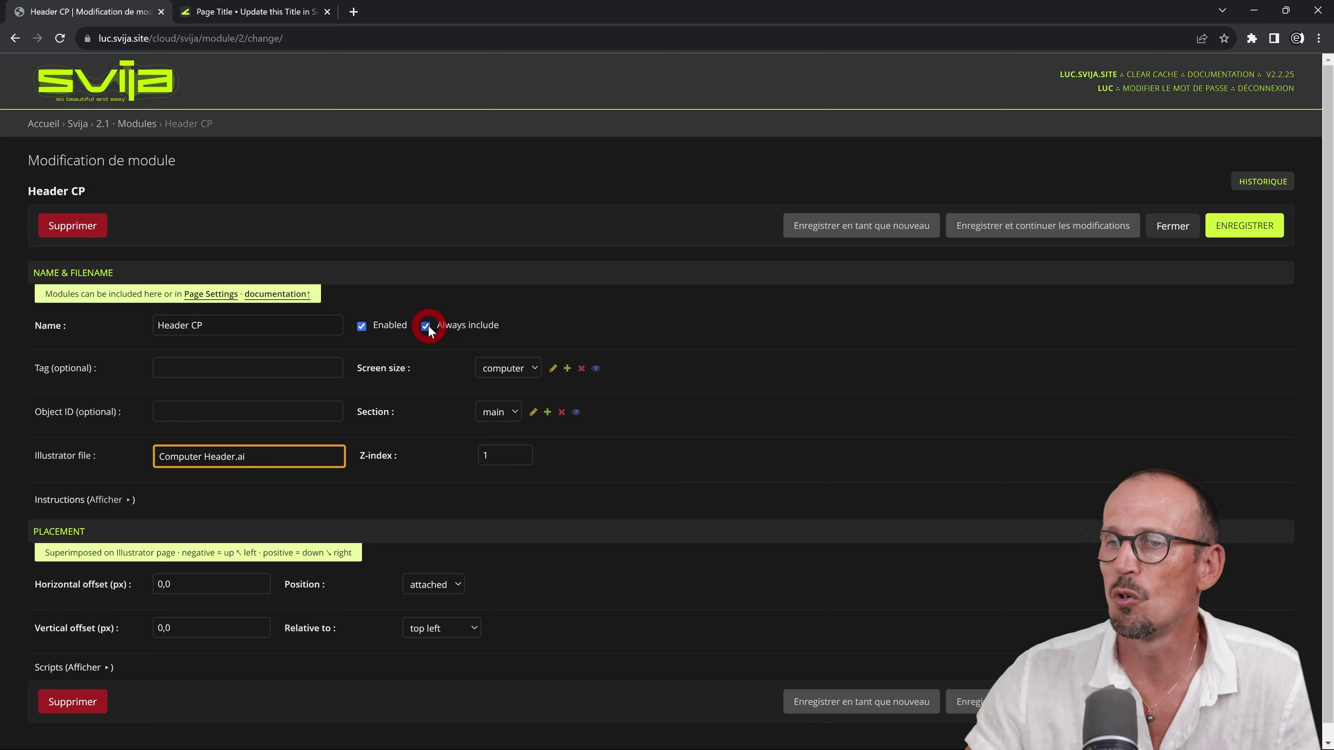
{"action": "left_click", "coordinate": [425, 326]}
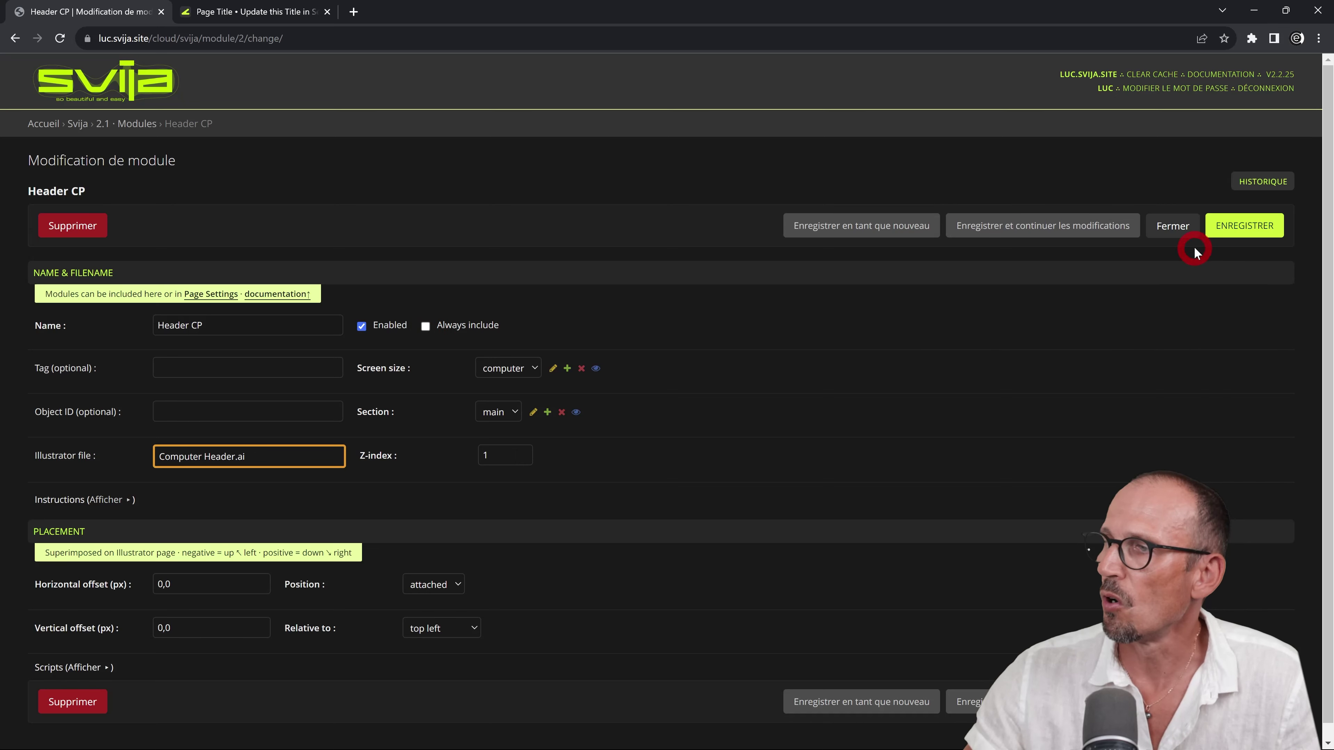
{"action": "left_click", "coordinate": [1226, 236]}
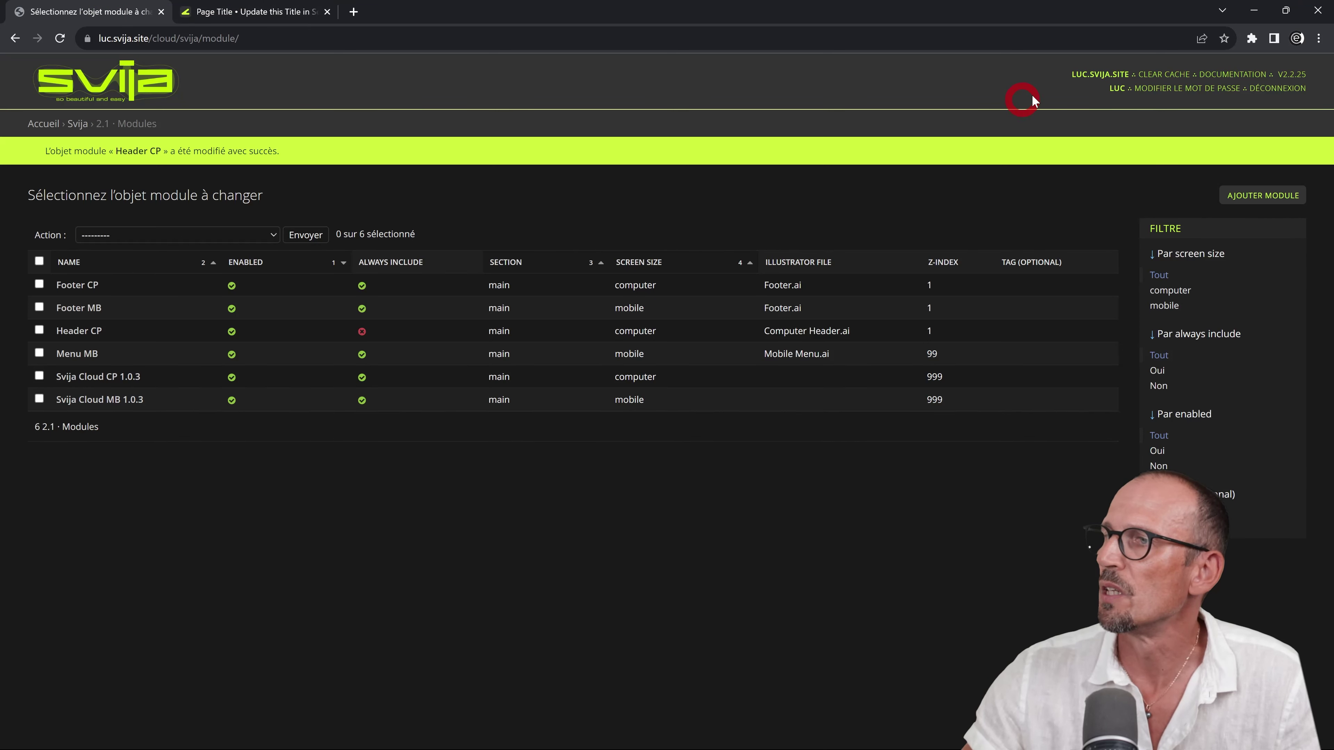
Open the live site to check its header area, and return to the Svija Cloud settings home.
{"action": "left_click", "coordinate": [1083, 78]}
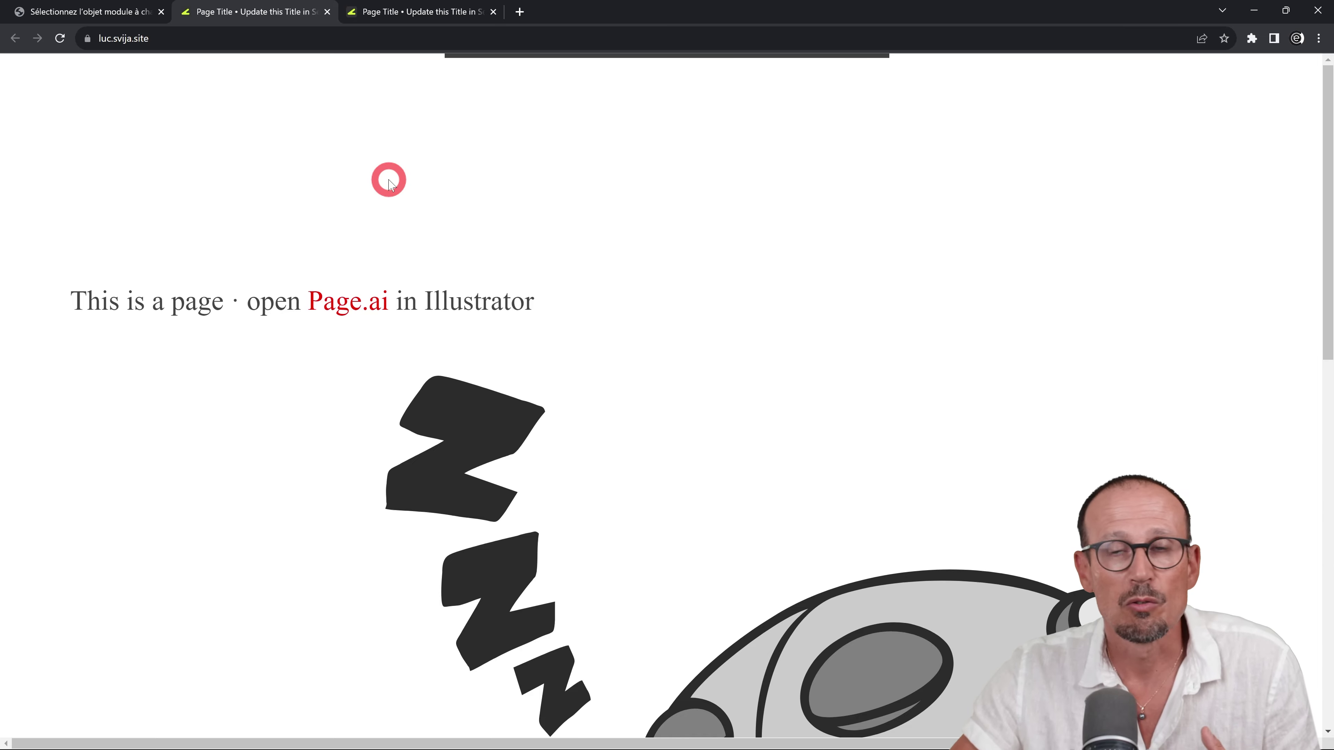
{"action": "key", "text": "ctrl+shift+Tab"}
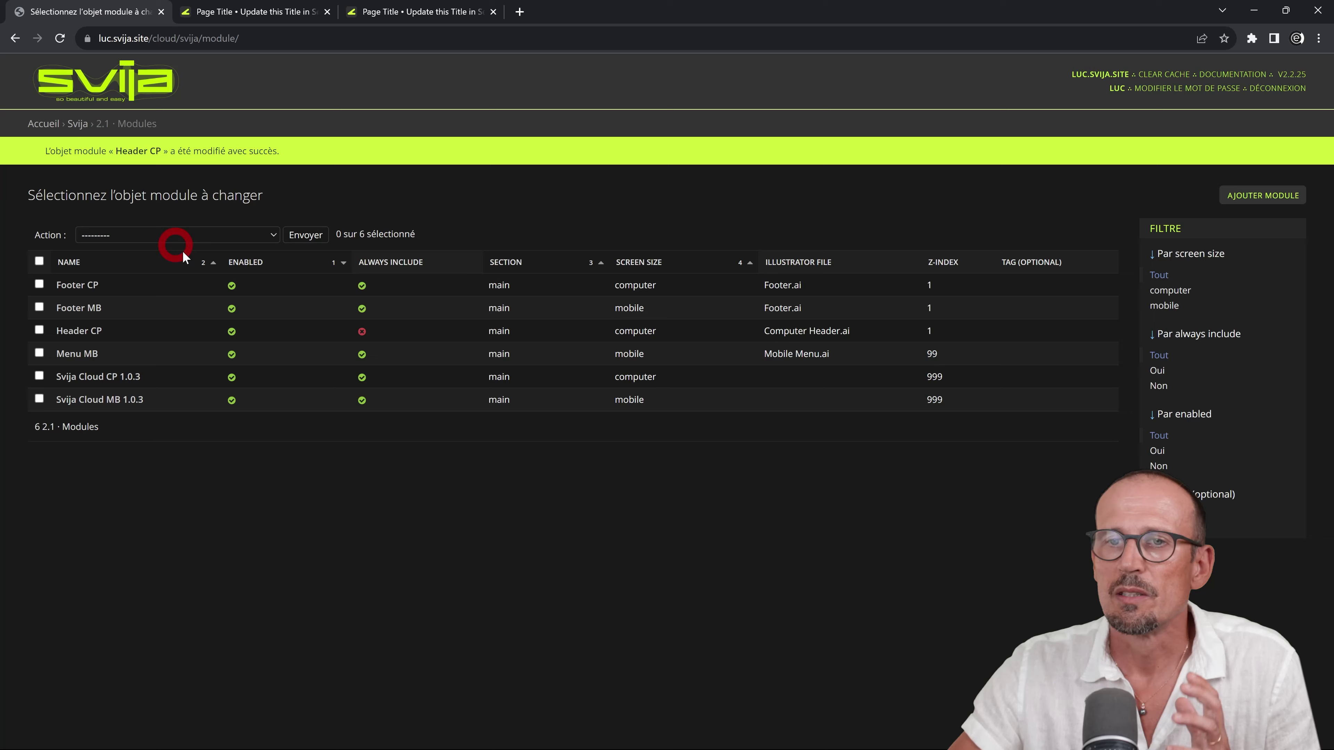
{"action": "left_click", "coordinate": [51, 133]}
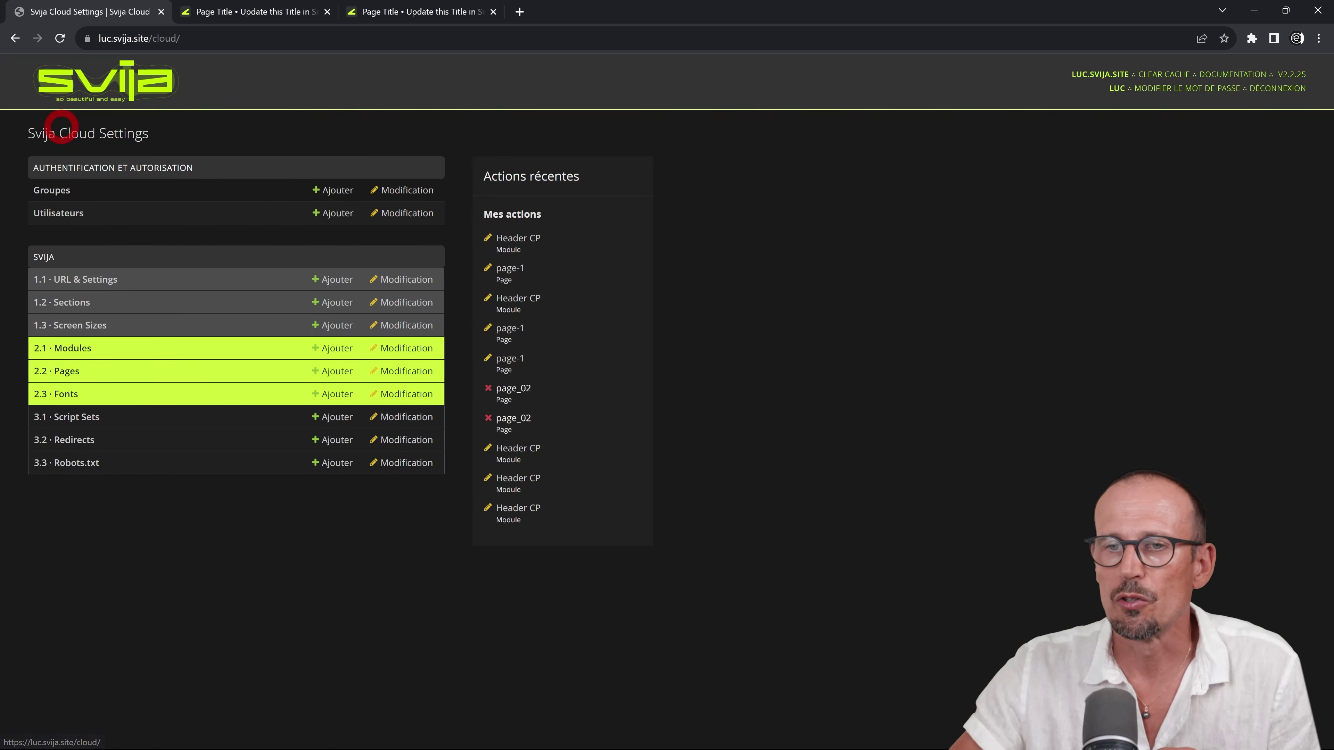
Add the Header CP module to the computer version of page-1 and save the page.
{"action": "left_click", "coordinate": [65, 370]}
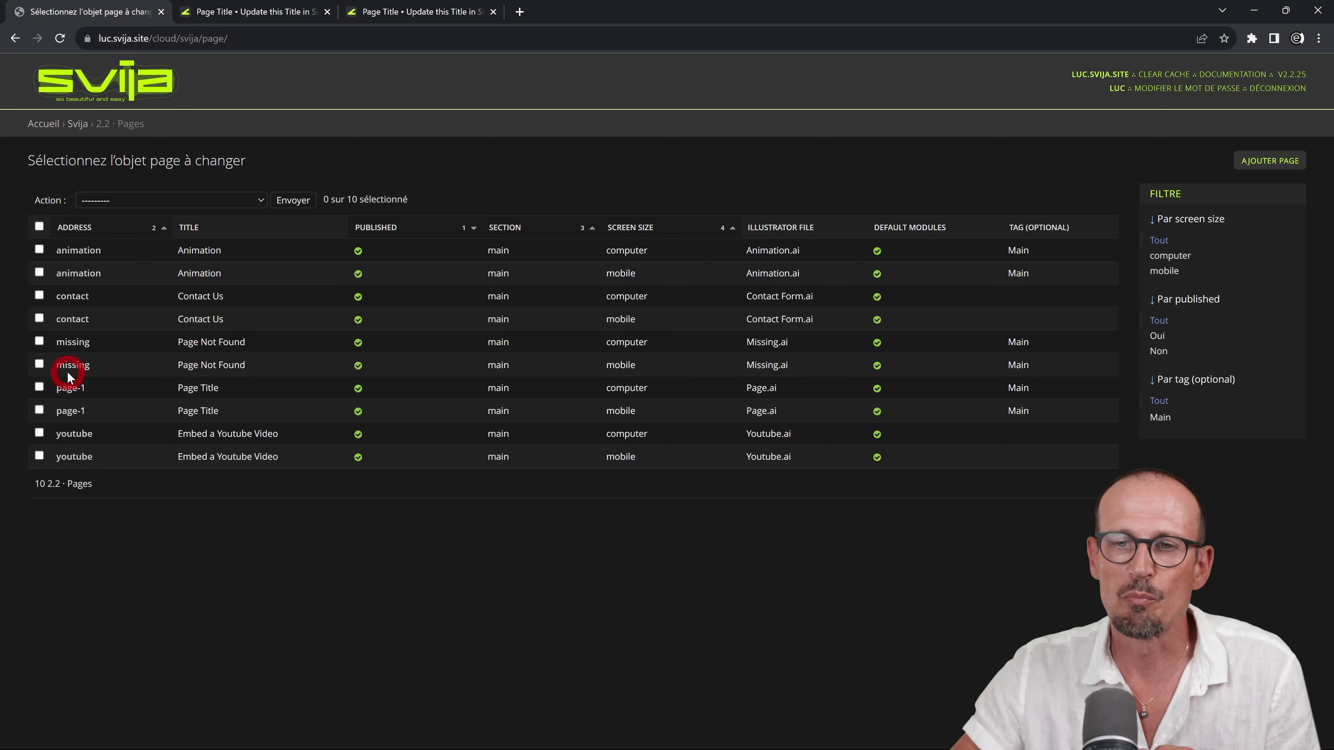
{"action": "left_click", "coordinate": [75, 393]}
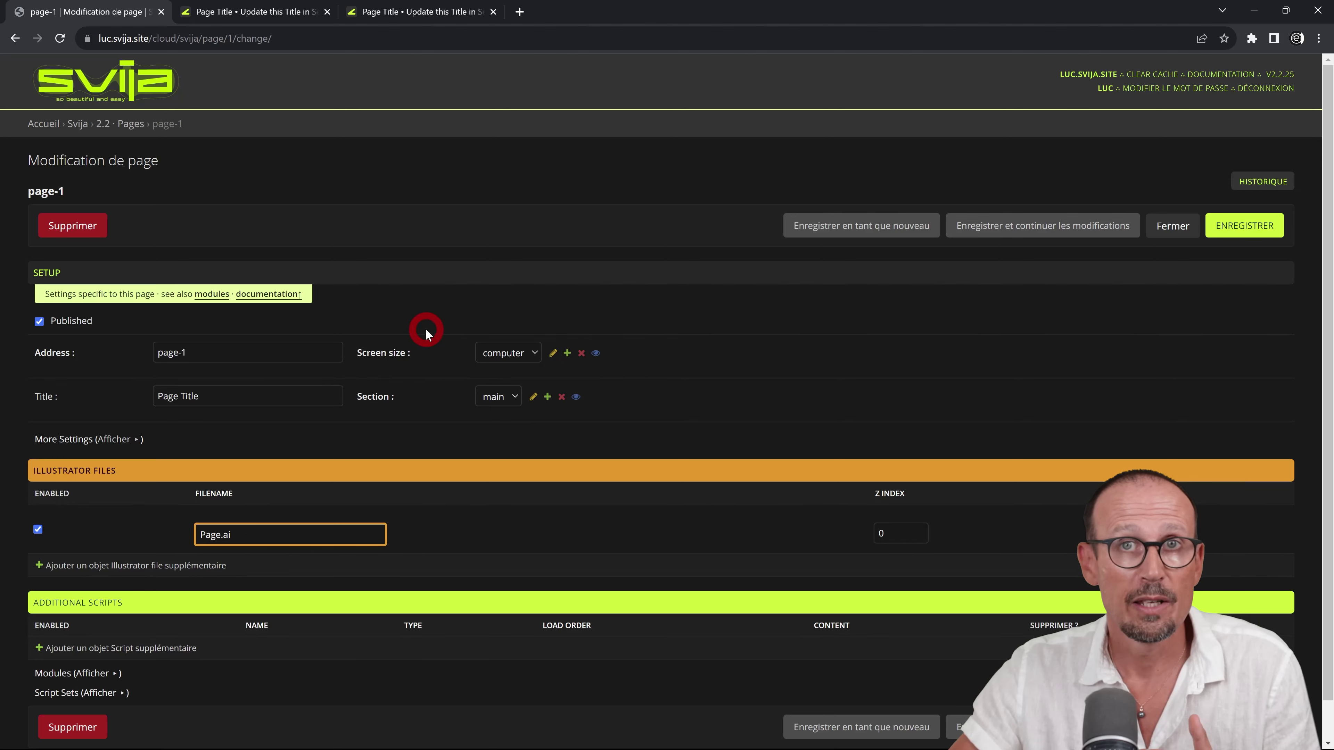
{"action": "scroll", "coordinate": [426, 332], "scroll_direction": "down", "scroll_amount": 1}
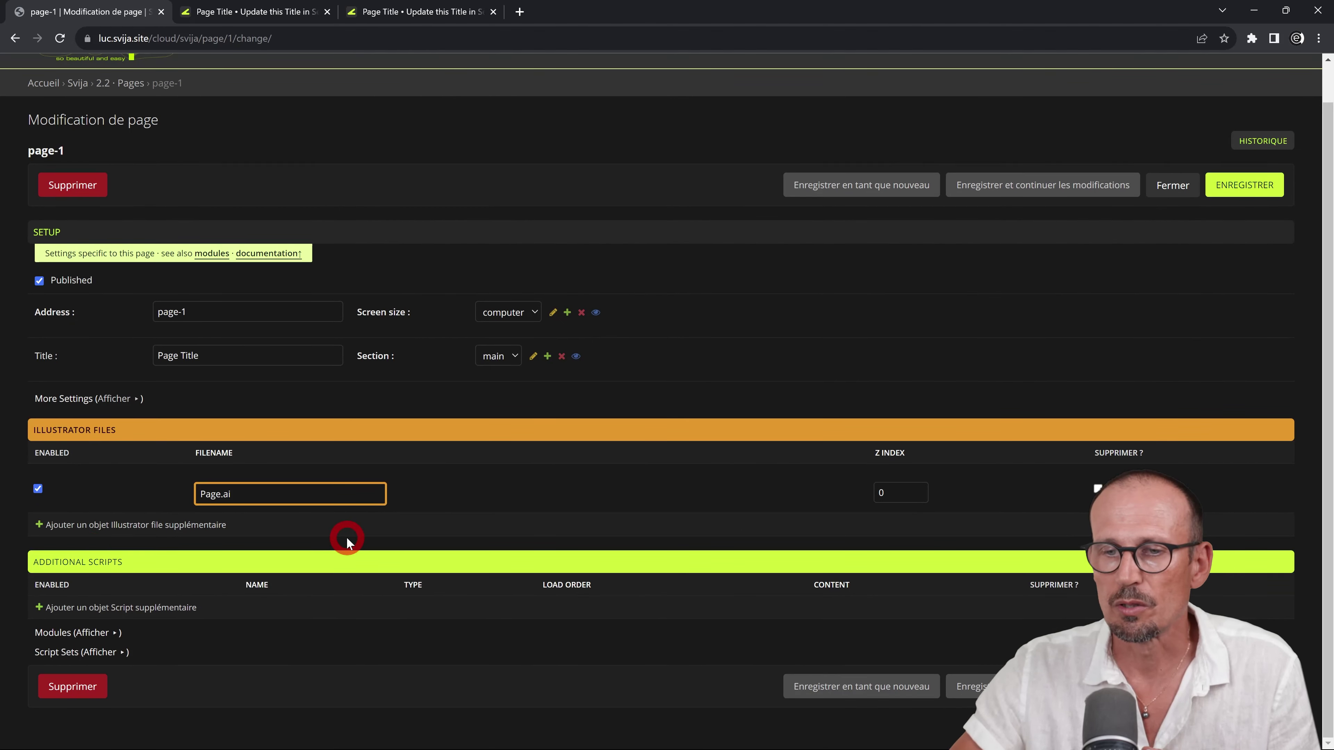
{"action": "left_click", "coordinate": [106, 634]}
{"action": "scroll", "coordinate": [123, 633], "scroll_direction": "down", "scroll_amount": 2}
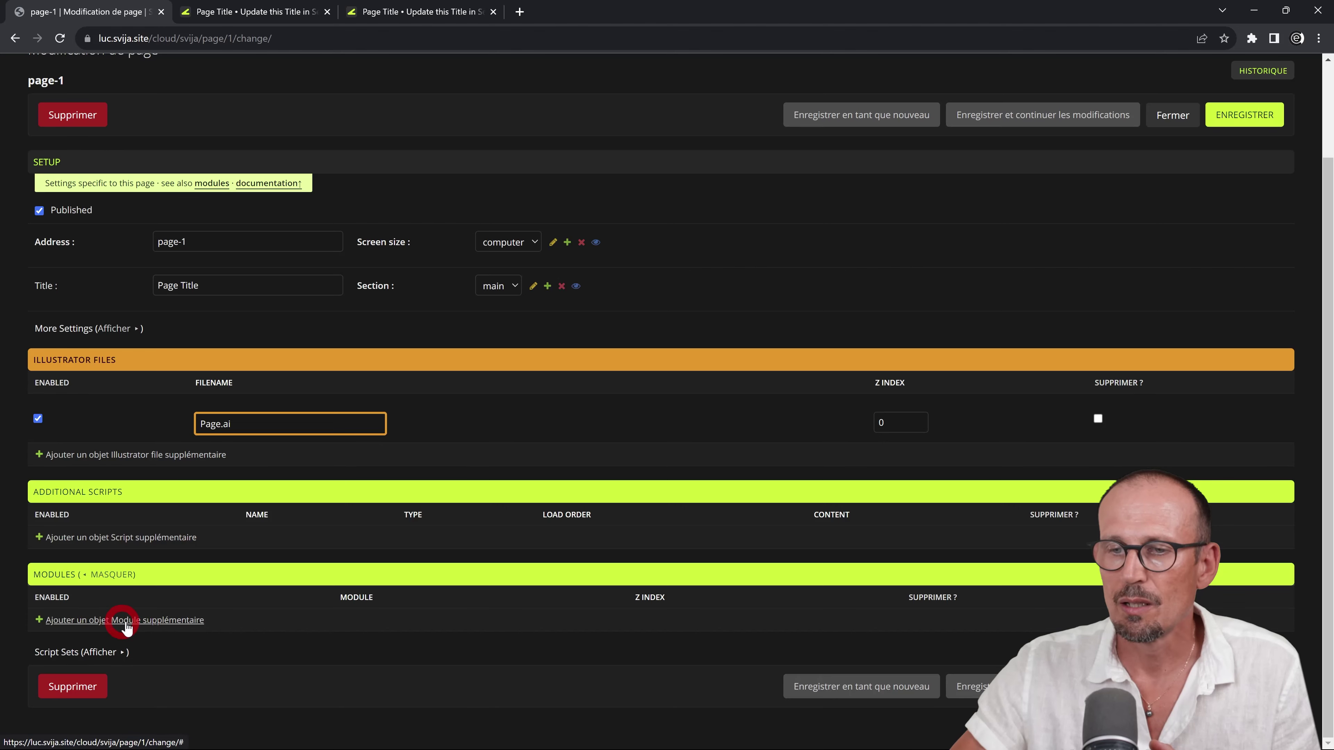
{"action": "left_click", "coordinate": [172, 627]}
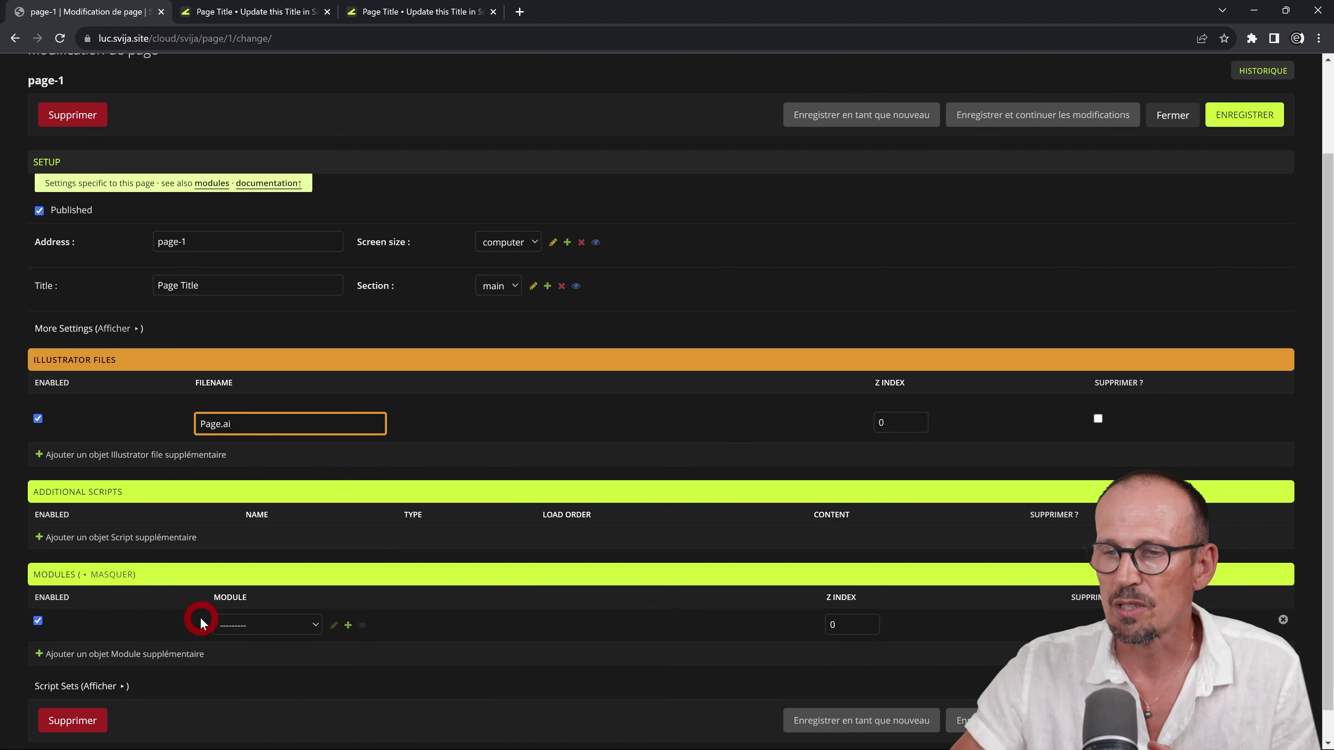
{"action": "scroll", "coordinate": [199, 620], "scroll_direction": "down", "scroll_amount": 1}
{"action": "left_click", "coordinate": [314, 592]}
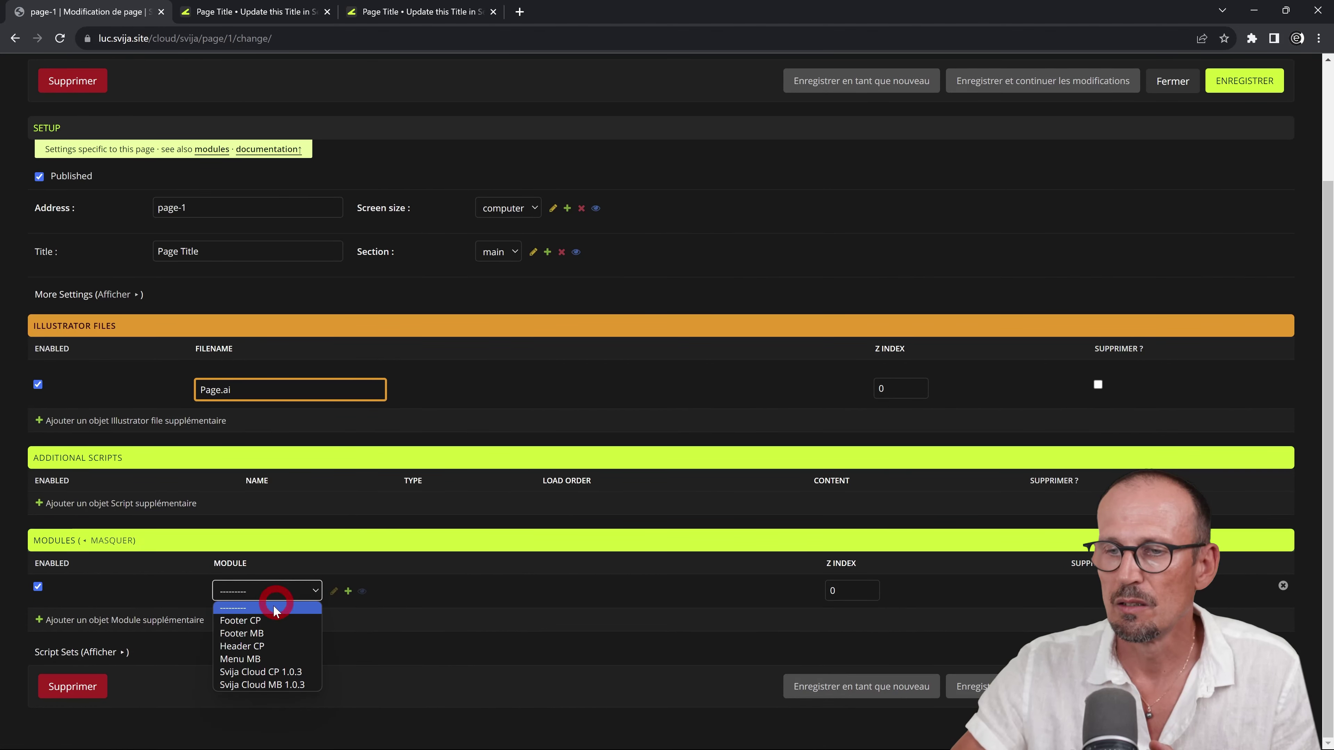
{"action": "left_click", "coordinate": [278, 647]}
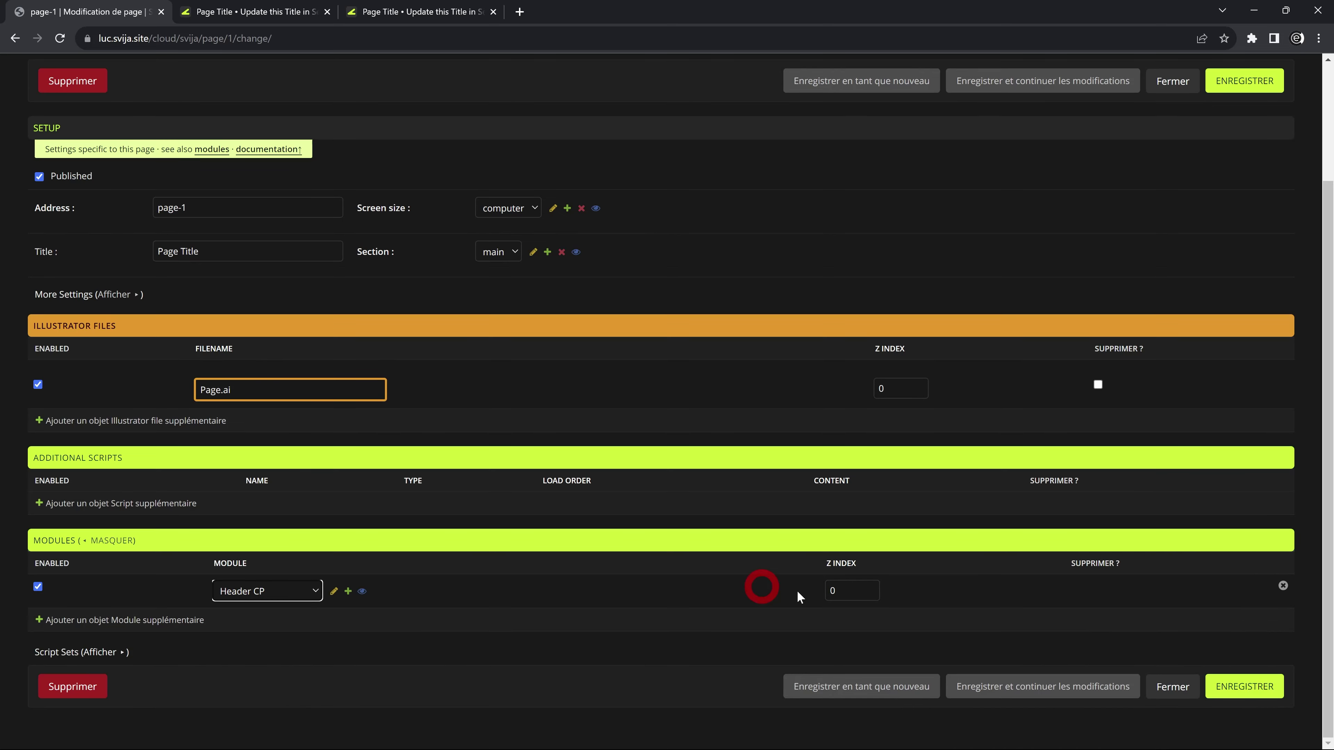
{"action": "left_click", "coordinate": [1229, 686]}
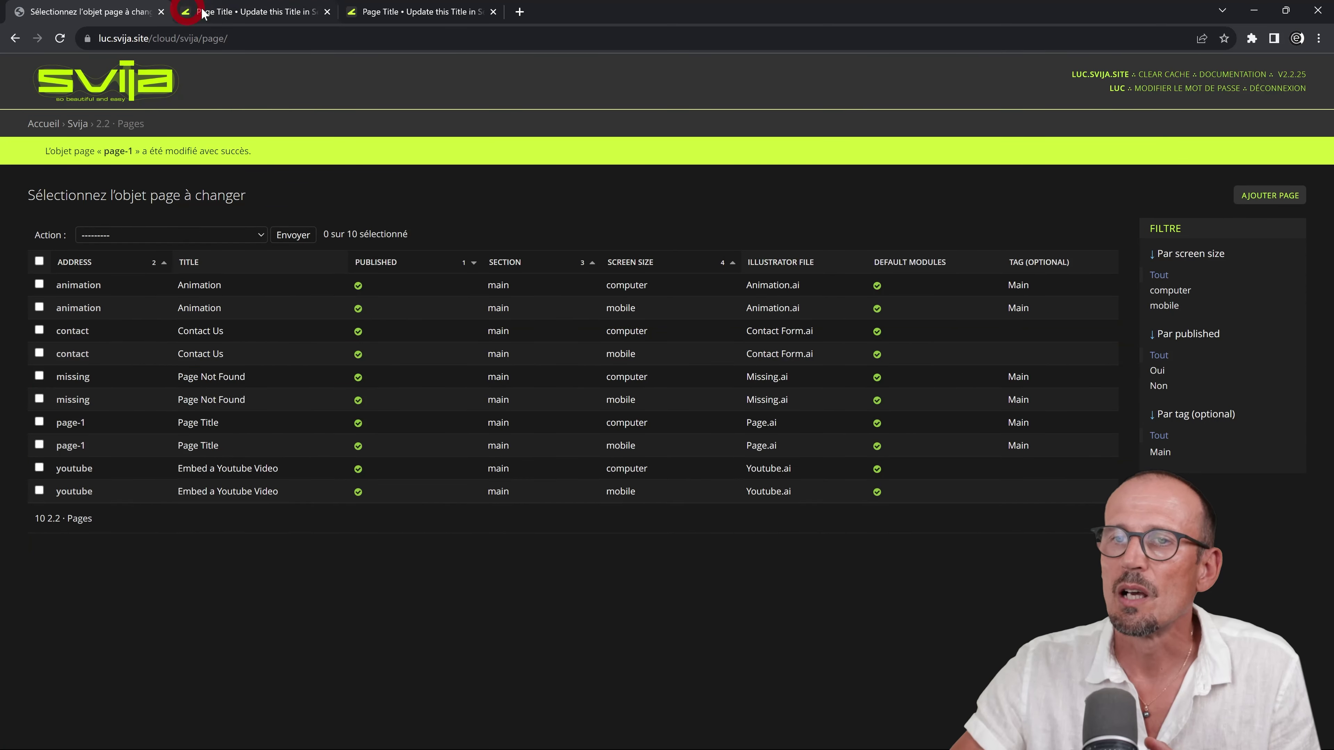
Reload the live site tab to check the header on page-1.
{"action": "left_click", "coordinate": [202, 12]}
{"action": "left_click", "coordinate": [59, 39]}
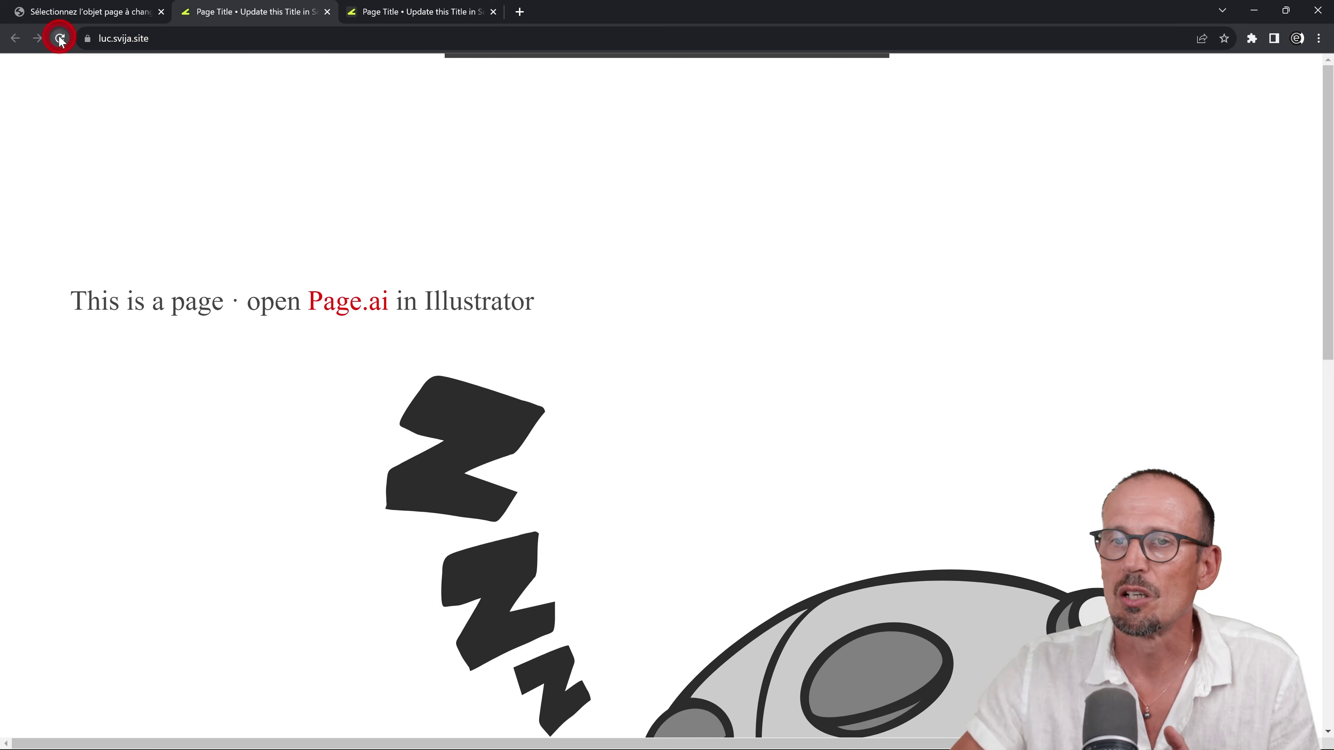
{"action": "left_click", "coordinate": [353, 150]}
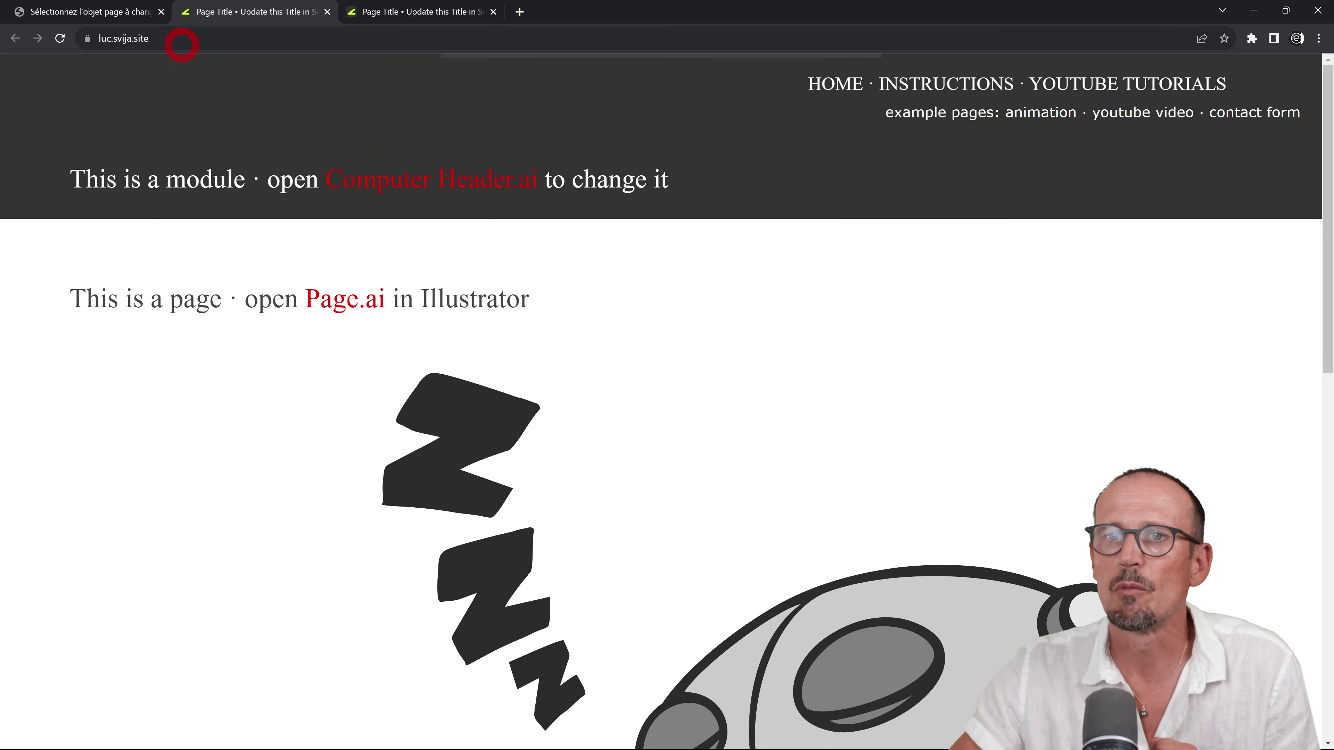
Remove the Header CP module from the computer version of page-1 in Svija Cloud and save the page.
{"action": "left_click", "coordinate": [78, 14]}
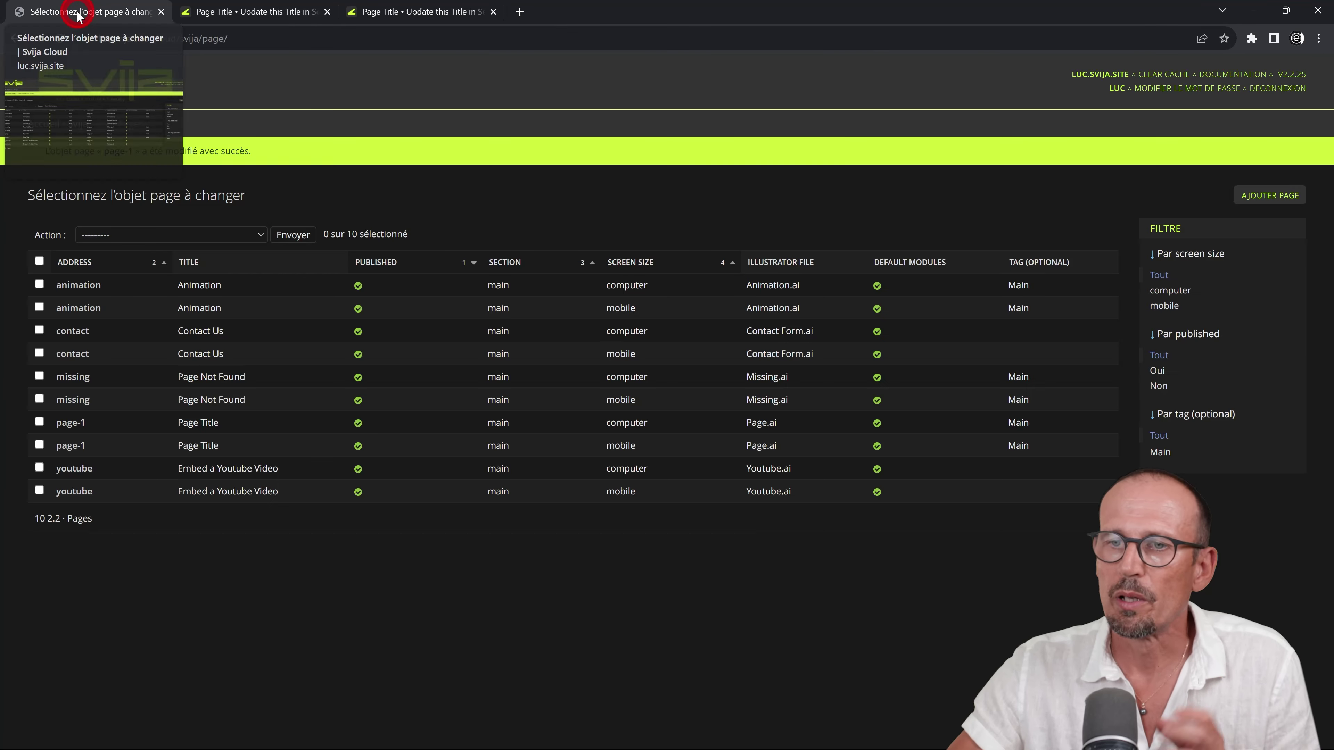
{"action": "left_click", "coordinate": [72, 353]}
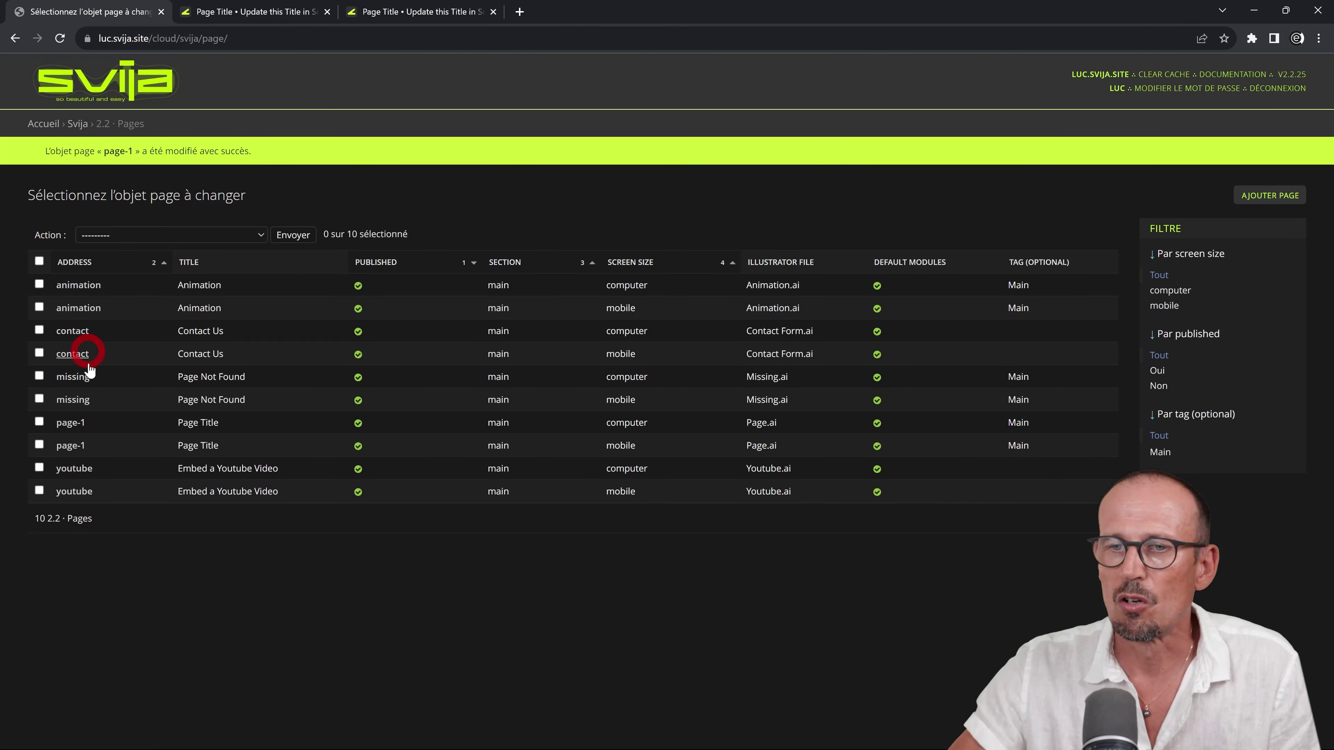
{"action": "left_click", "coordinate": [71, 423]}
{"action": "scroll", "coordinate": [643, 648], "scroll_direction": "down", "scroll_amount": 3}
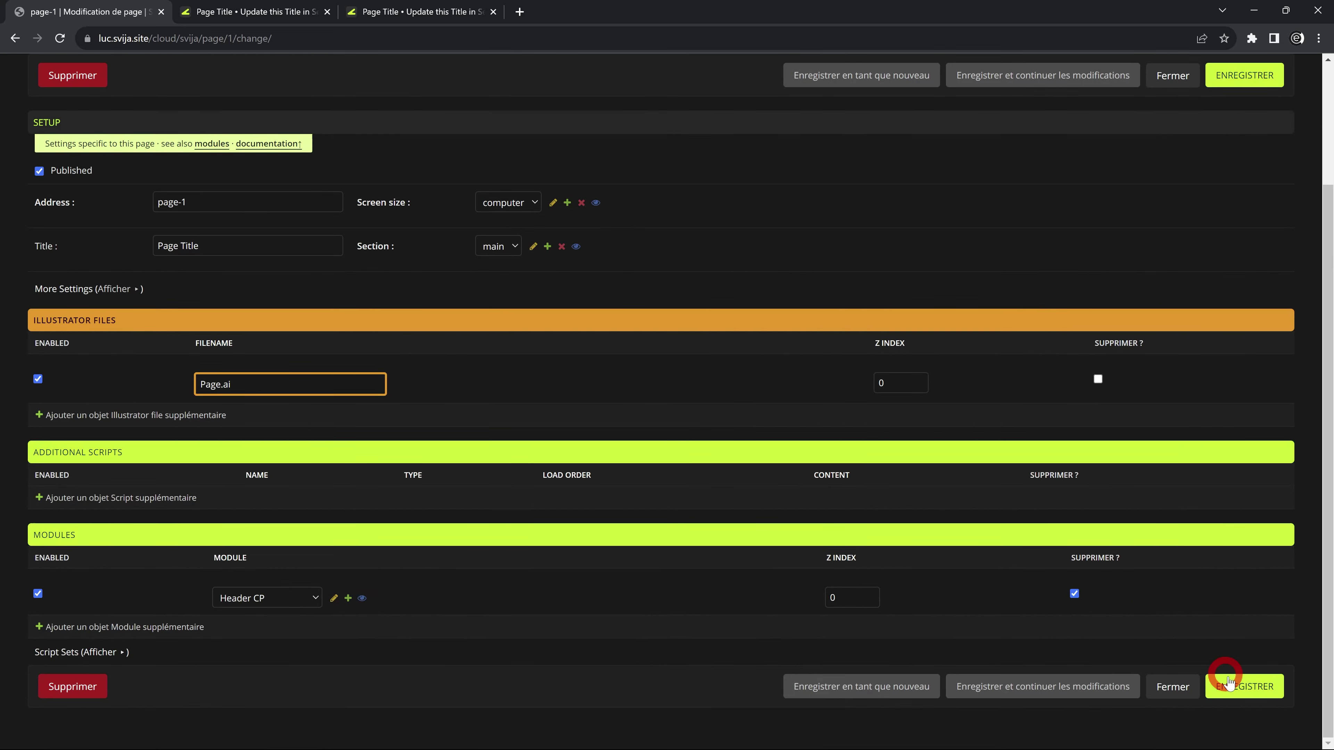
{"action": "left_click", "coordinate": [1242, 687]}
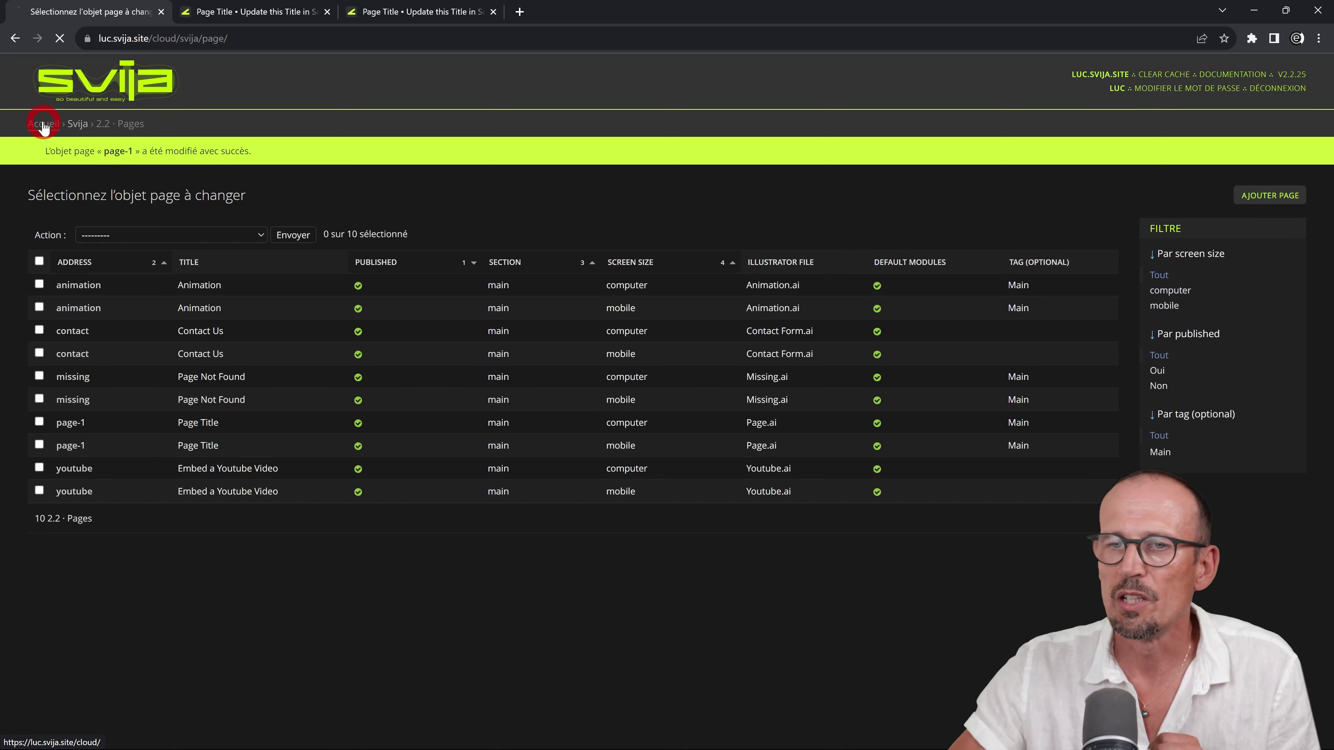
Turn on Always include for the Header CP module, save it, and check the header on the live site.
{"action": "left_click", "coordinate": [66, 346]}
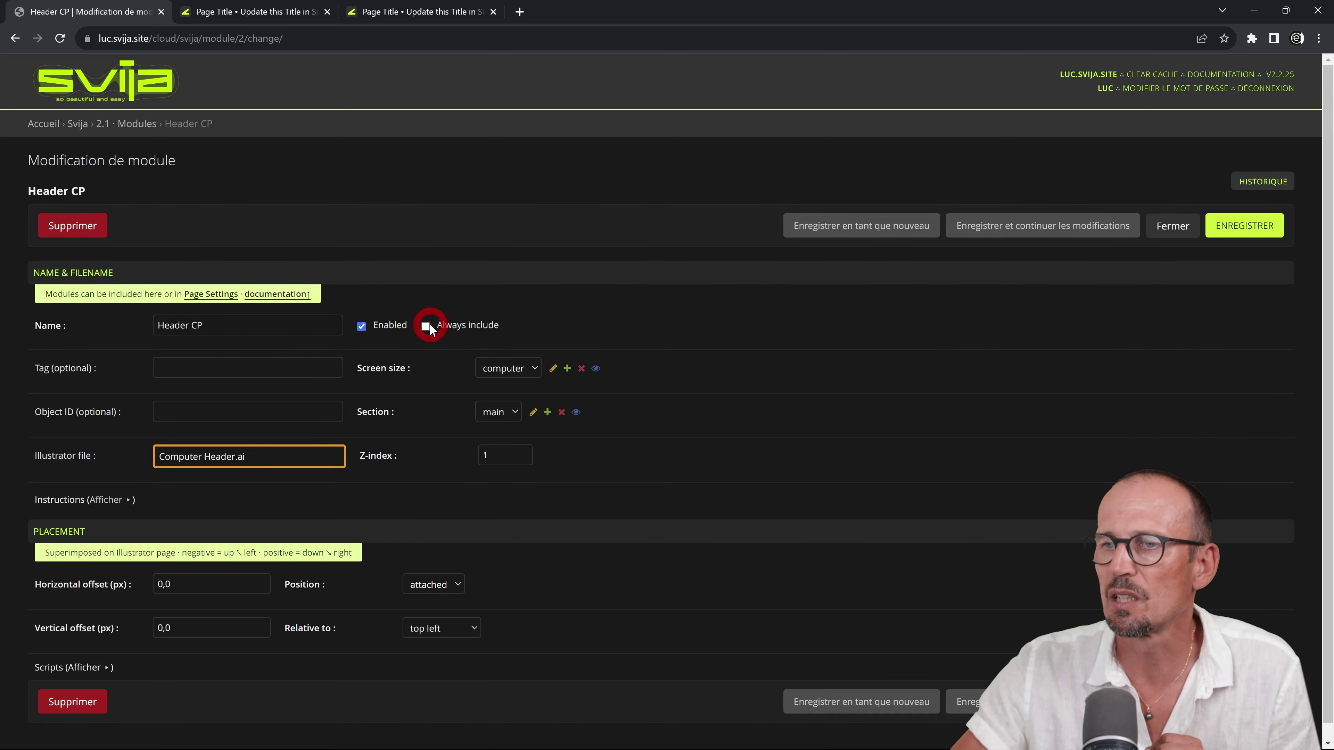
{"action": "left_click", "coordinate": [427, 326]}
{"action": "left_click", "coordinate": [1242, 231]}
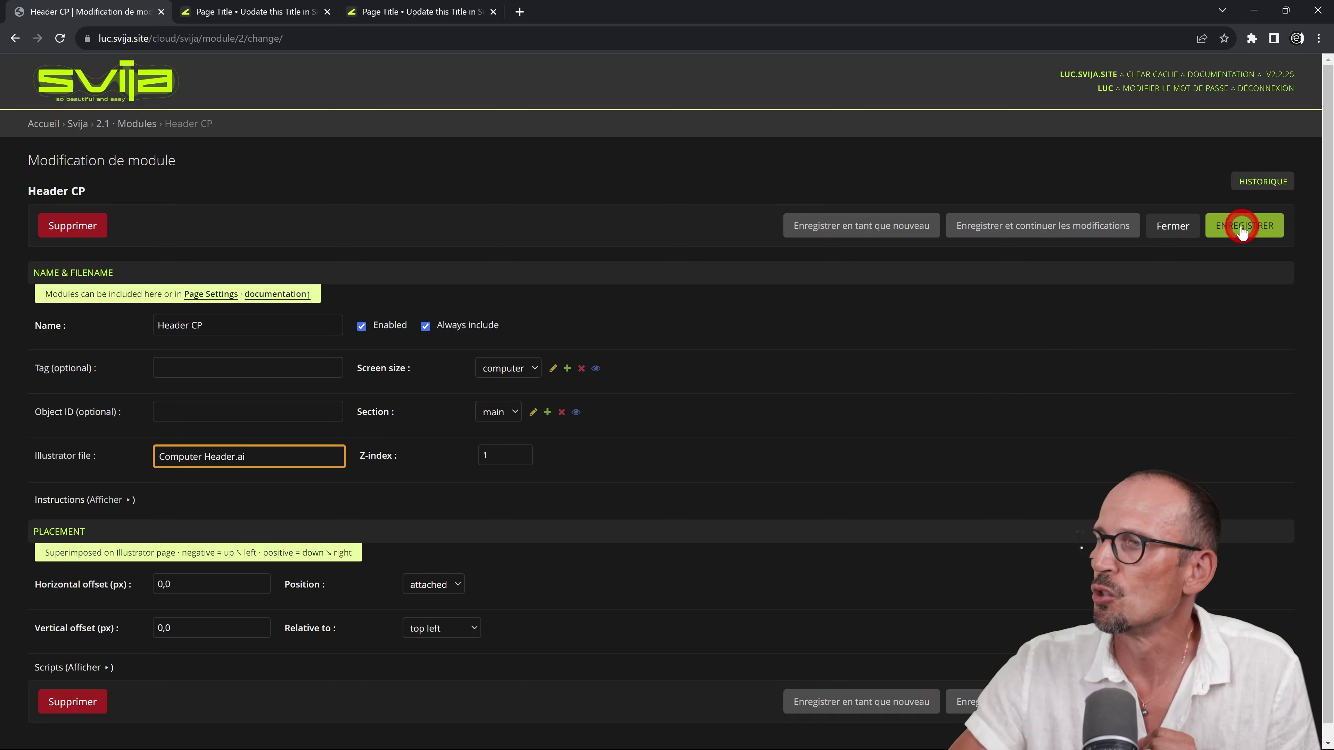
{"action": "left_click", "coordinate": [312, 13]}
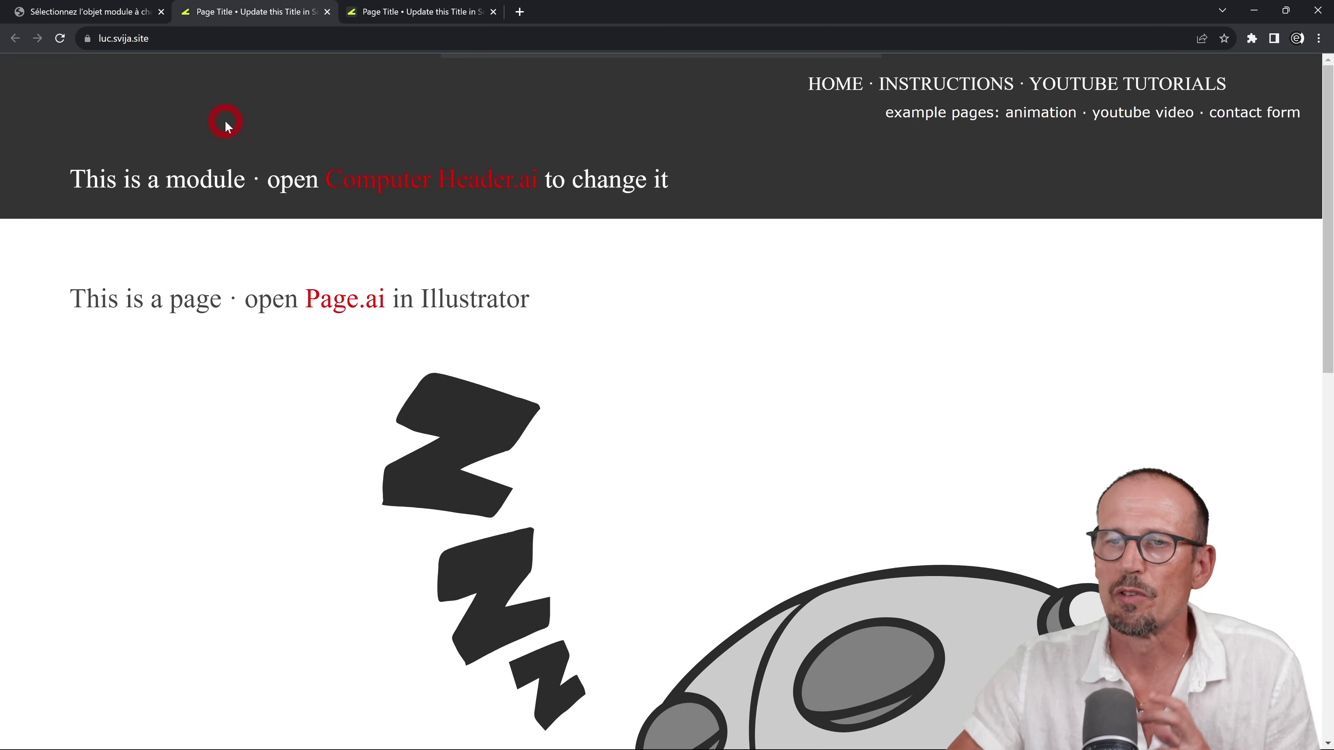
{"action": "scroll", "coordinate": [522, 254], "scroll_direction": "down", "scroll_amount": 1}
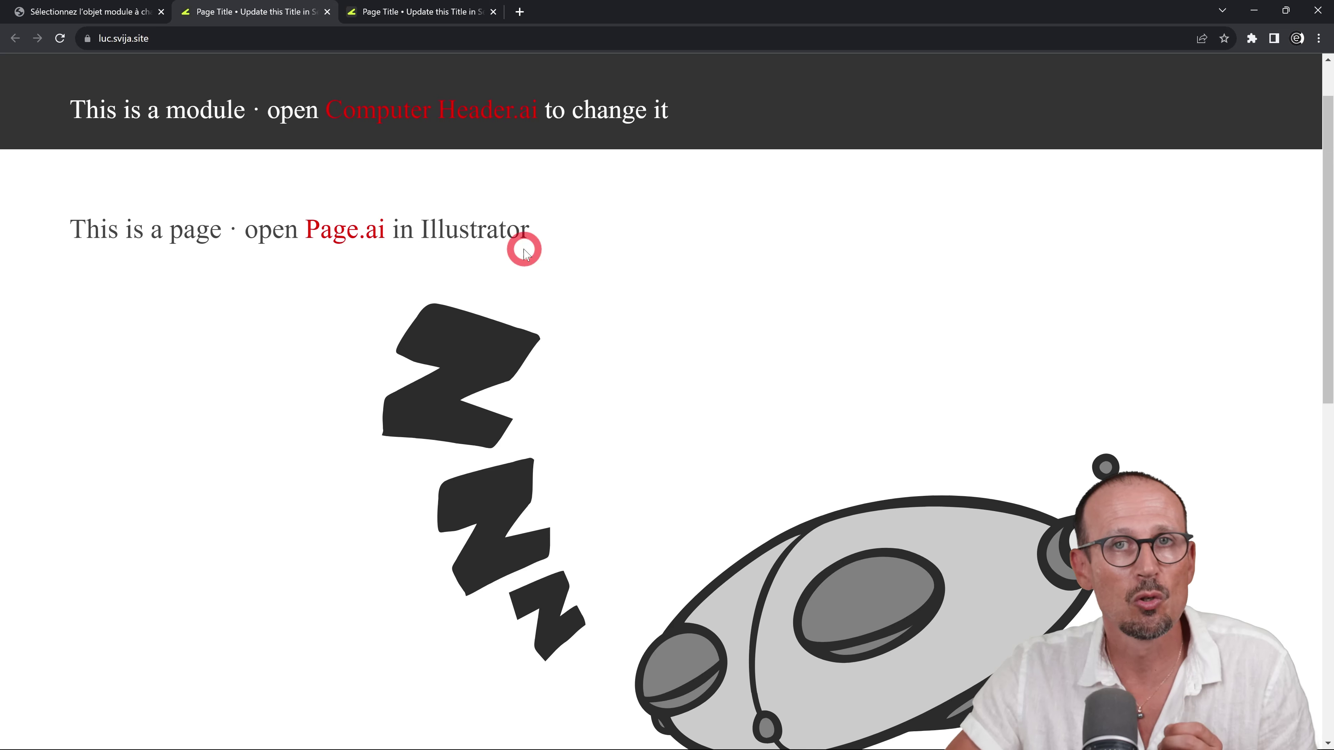
Switch to Illustrator, close the Historique panel, and check the dimensions of the computer artboard in Computer Header.ai.
{"action": "key", "text": "alt+Tab"}
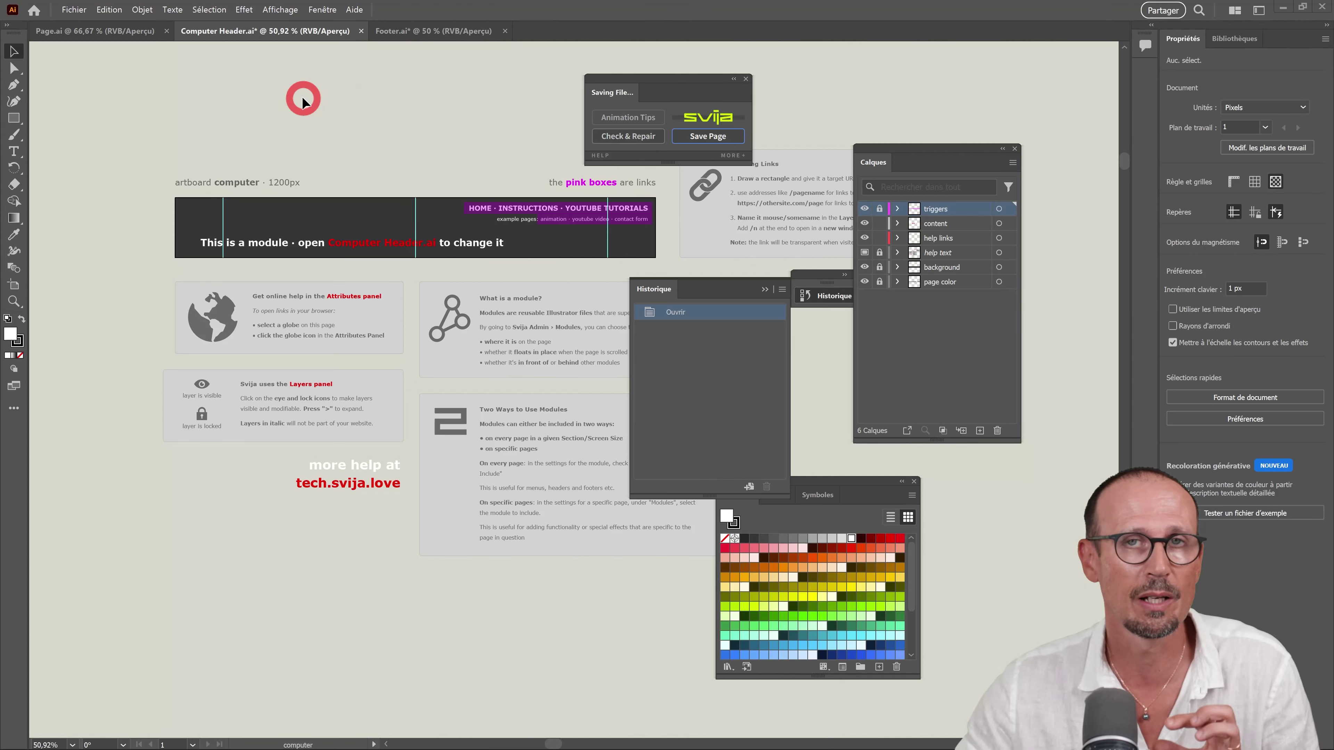
{"action": "left_click", "coordinate": [766, 290]}
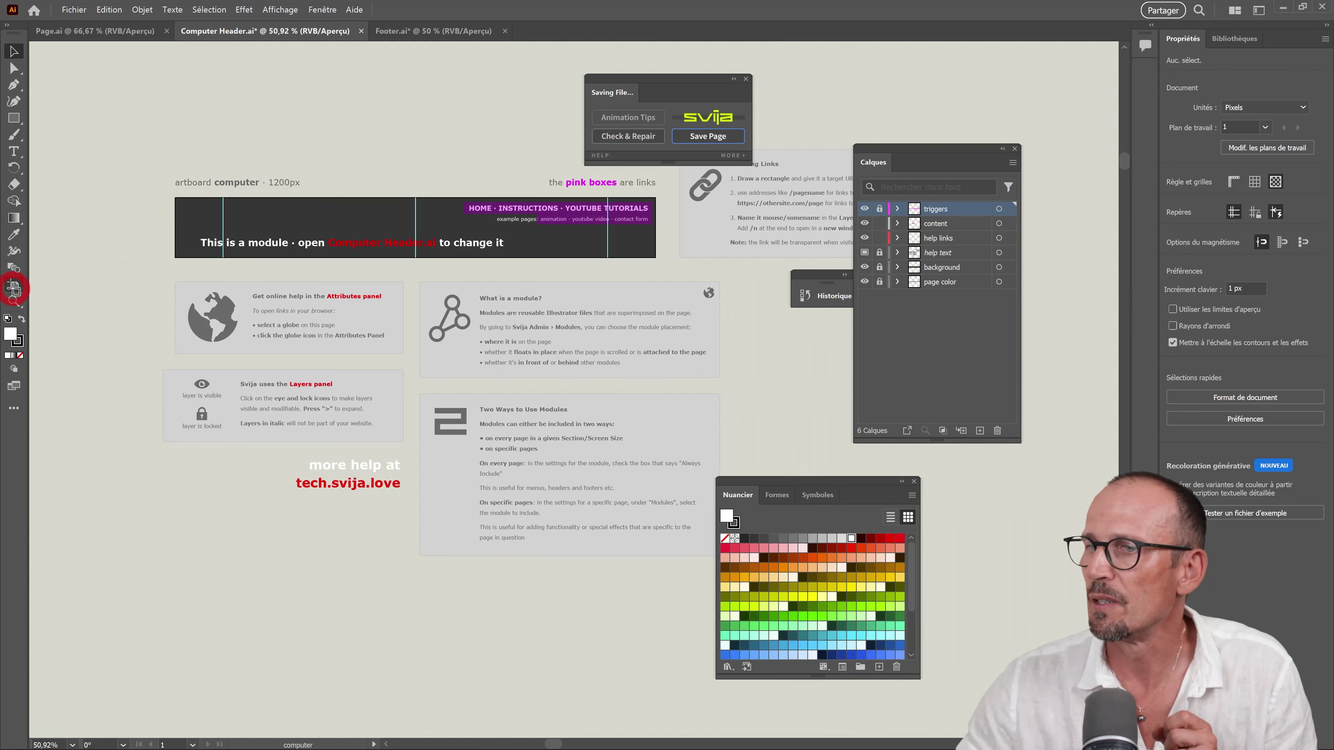
{"action": "left_click", "coordinate": [13, 288]}
{"action": "left_click", "coordinate": [193, 209]}
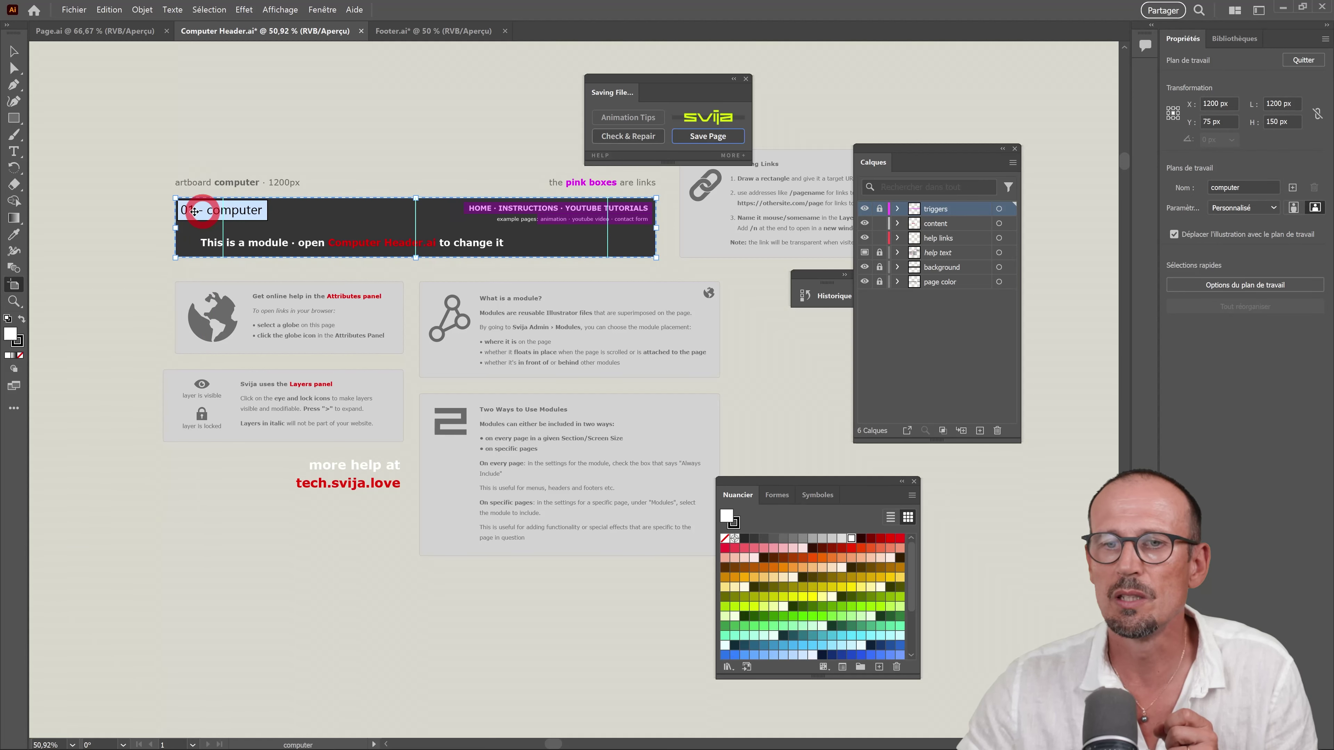
{"action": "left_click", "coordinate": [218, 210]}
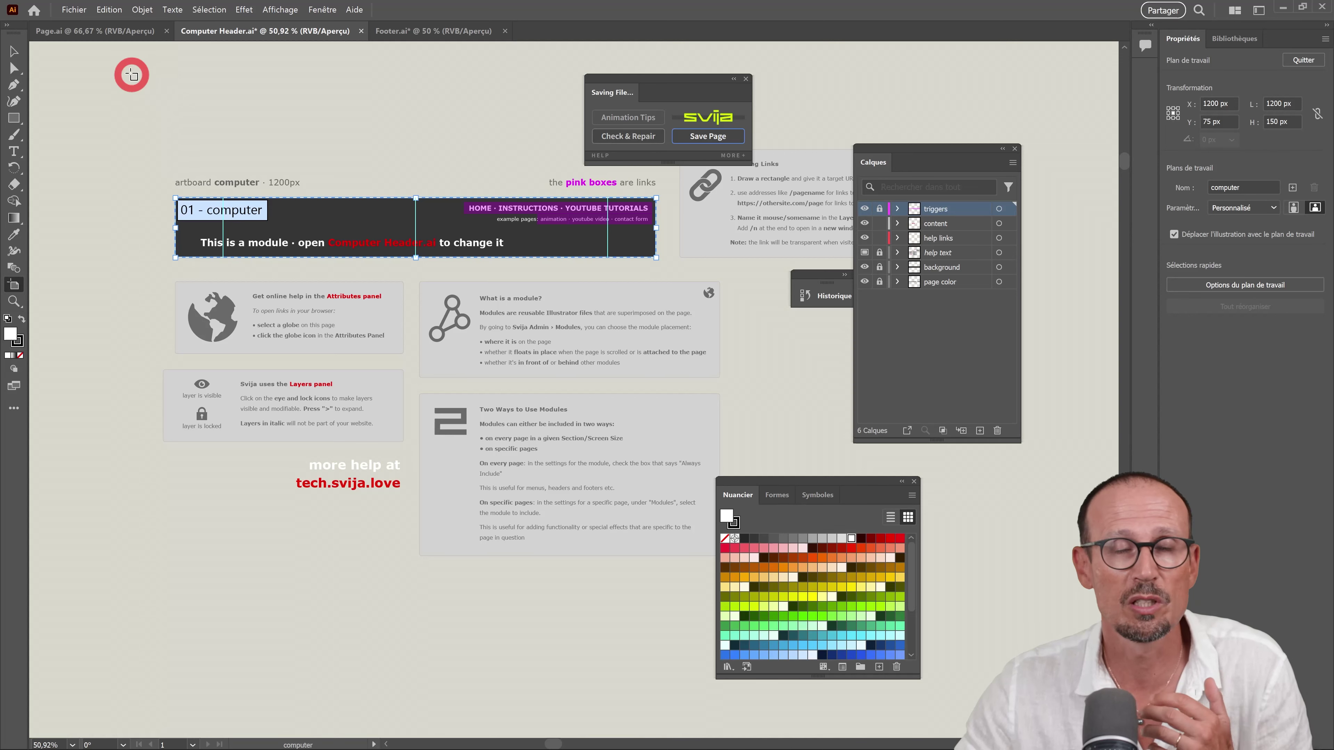
In Page.ai, close the Svija Tools panel and add a new layer named Repère.
{"action": "left_click", "coordinate": [113, 33]}
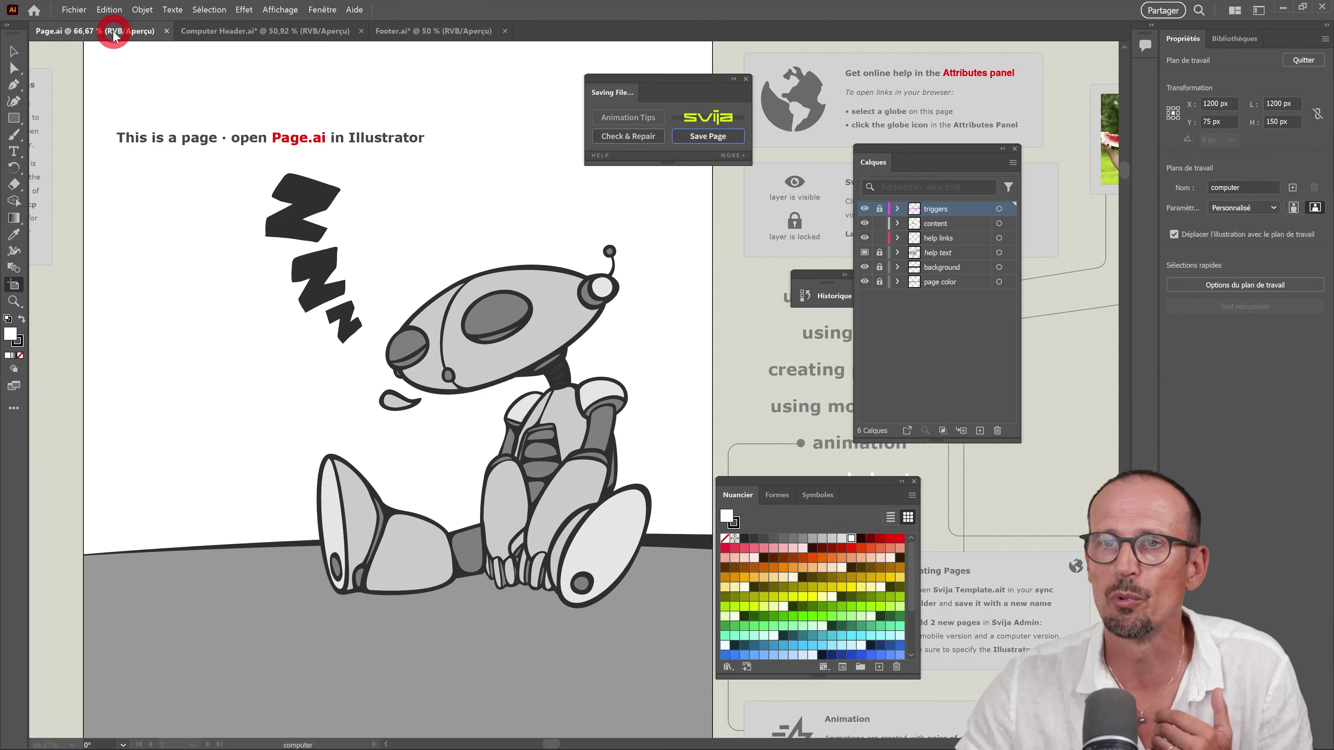
{"action": "left_click_drag", "start_coordinate": [320, 301], "coordinate": [299, 301]}
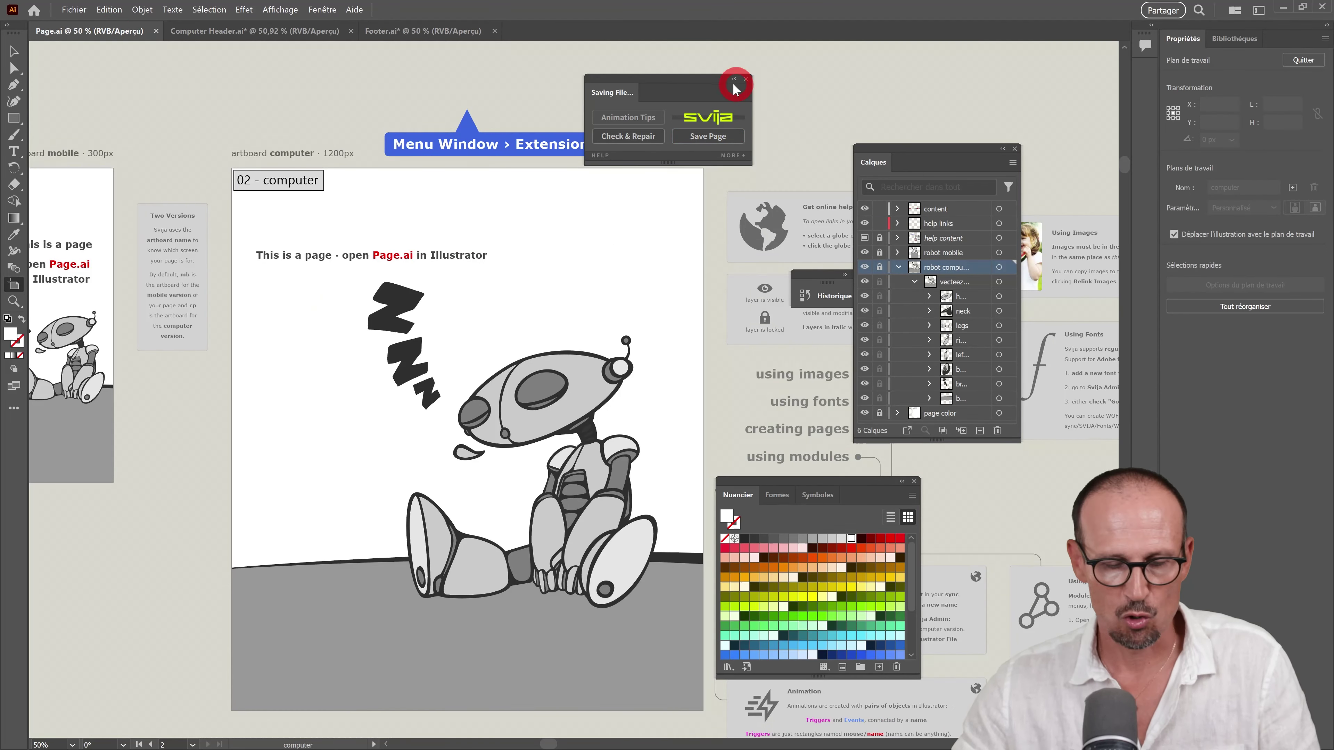
{"action": "left_click", "coordinate": [746, 79]}
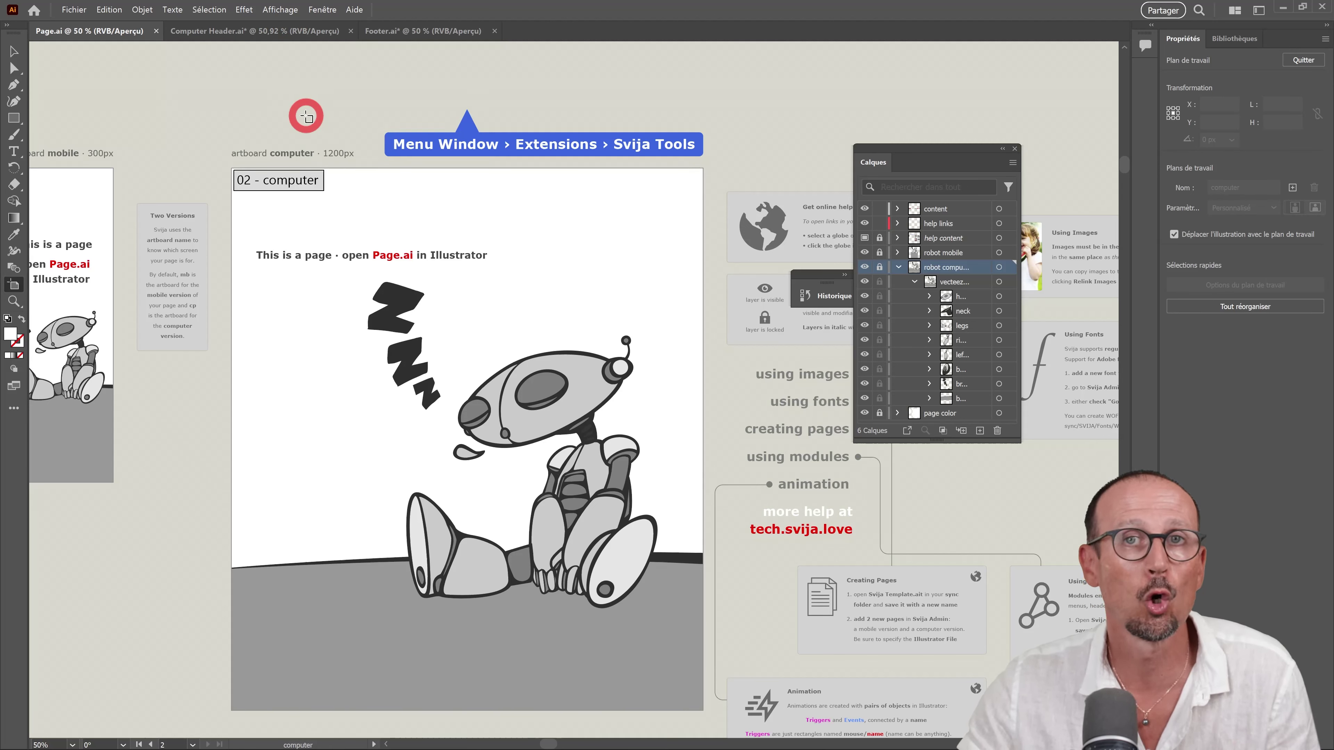
{"action": "key", "text": "Escape"}
{"action": "left_click", "coordinate": [980, 430]}
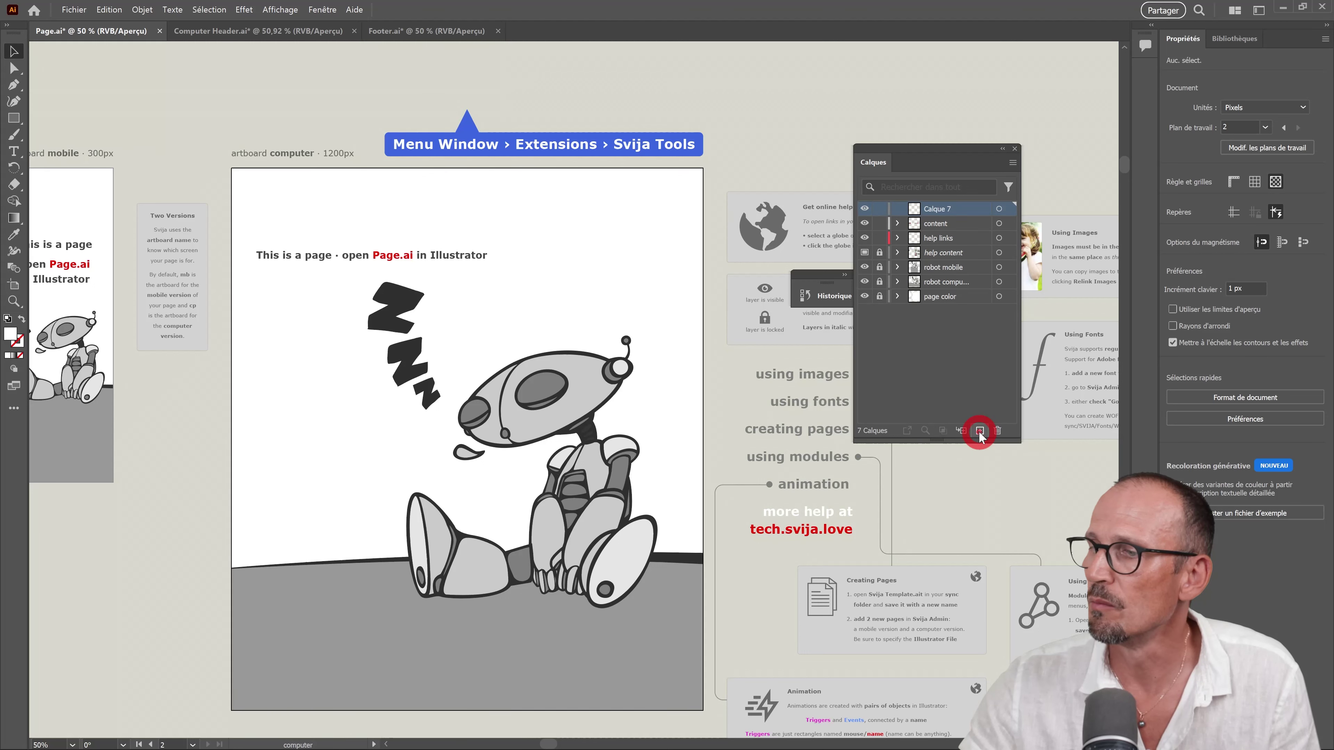
{"action": "double_click", "coordinate": [937, 209]}
{"action": "type", "text": "Repère"}
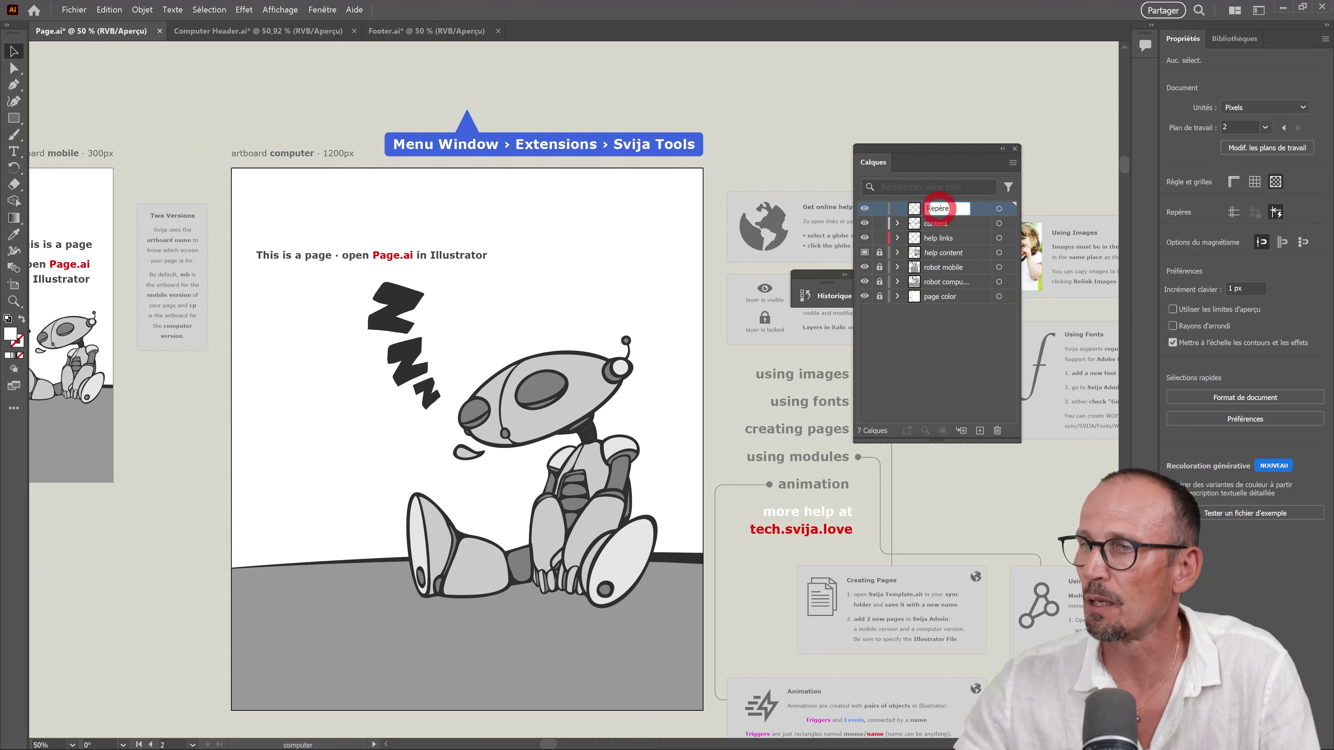
{"action": "key", "text": "Return"}
Draw a 1200 × 150 px rectangle across the top of the computer artboard and convert it into guides.
{"action": "key", "text": "m"}
{"action": "left_click_drag", "start_coordinate": [245, 168], "coordinate": [704, 224]}
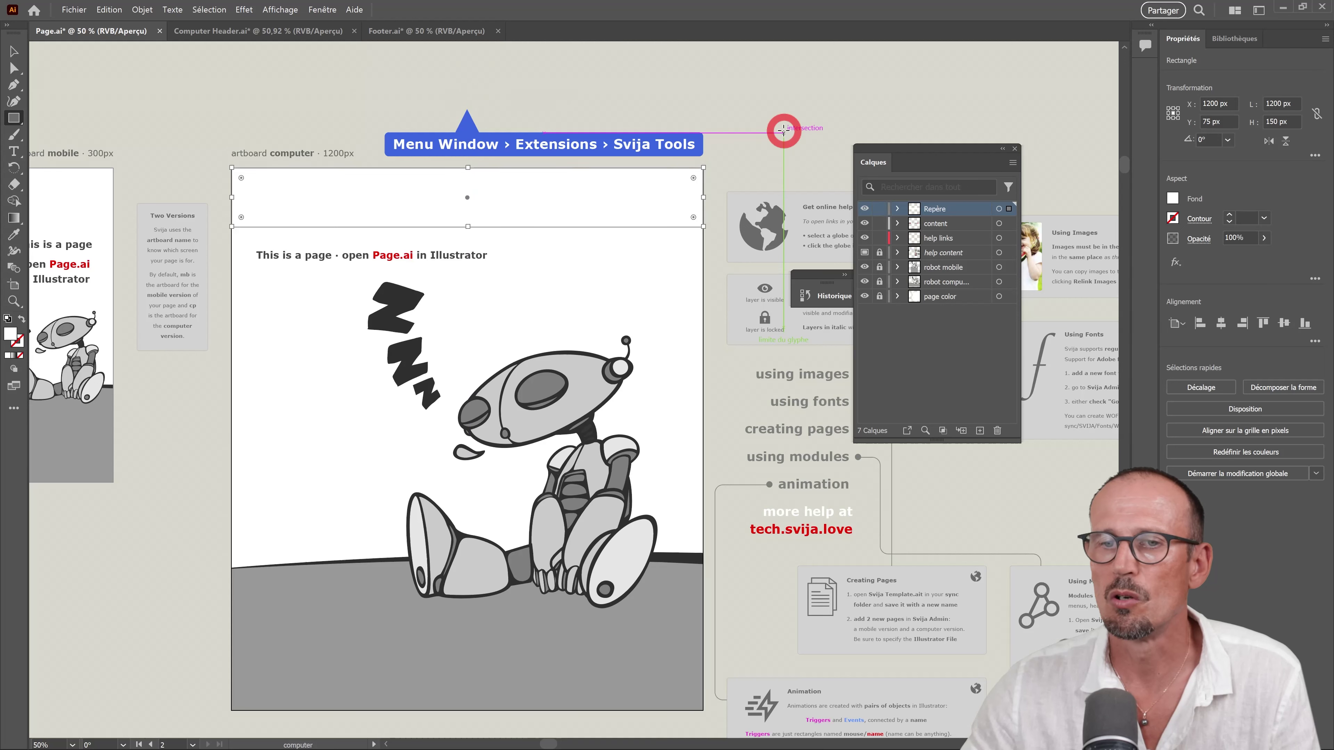
{"action": "left_click", "coordinate": [1291, 122]}
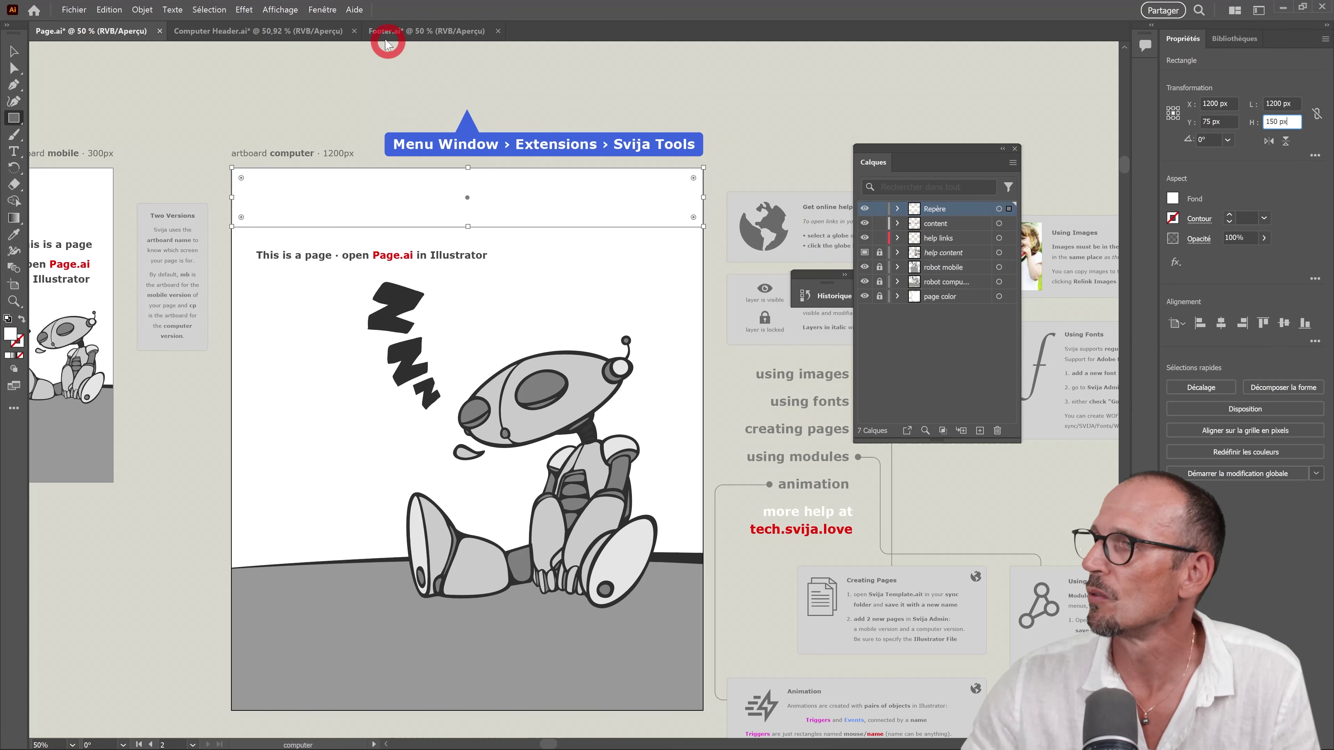
{"action": "left_click", "coordinate": [275, 10]}
{"action": "left_click", "coordinate": [332, 585]}
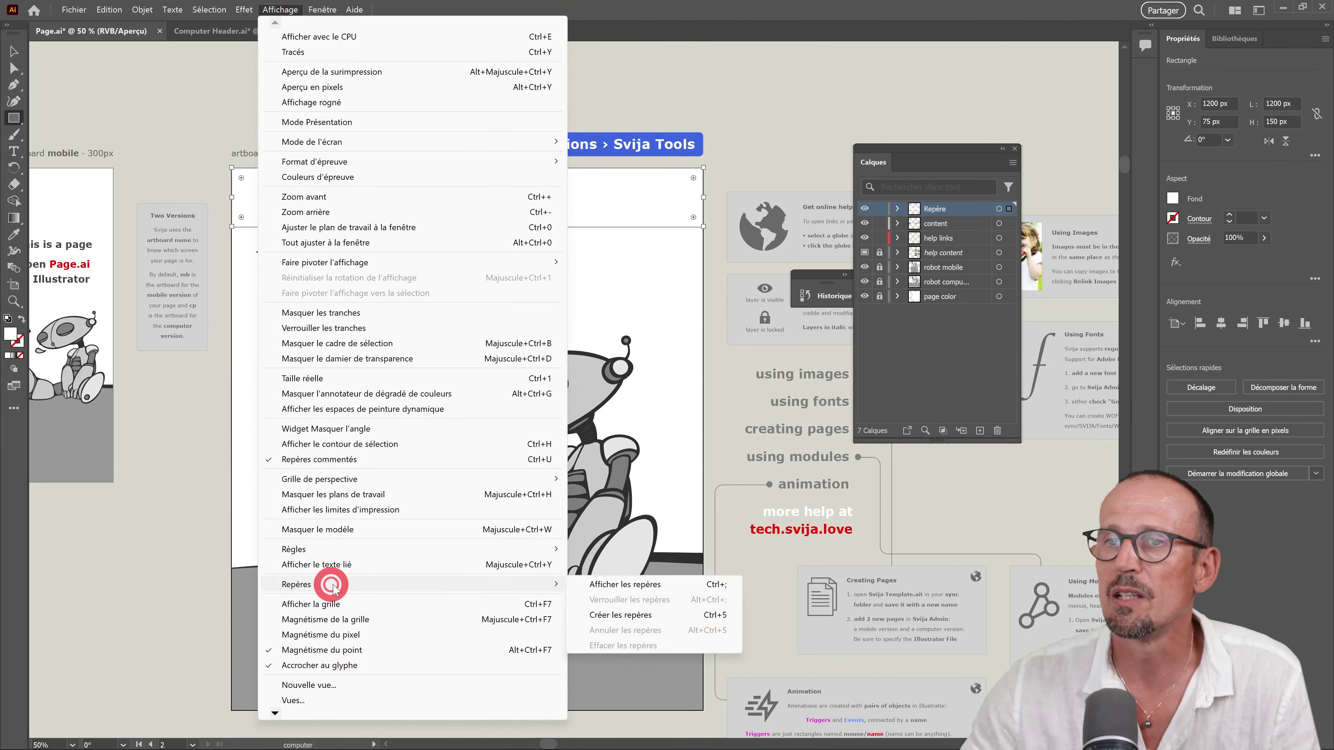
{"action": "left_click", "coordinate": [667, 622]}
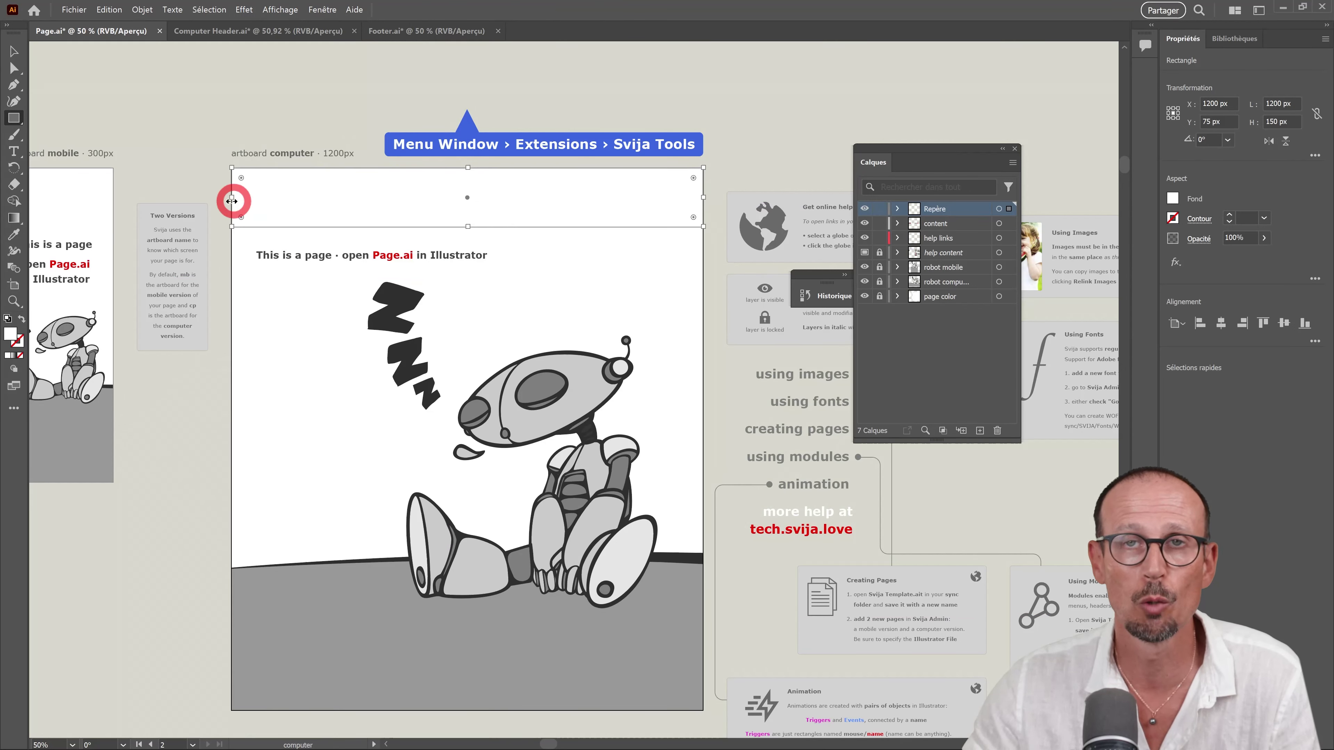
Lock the Repère layer, show the guides, and toggle the layer's visibility to check the header area.
{"action": "left_click", "coordinate": [14, 52]}
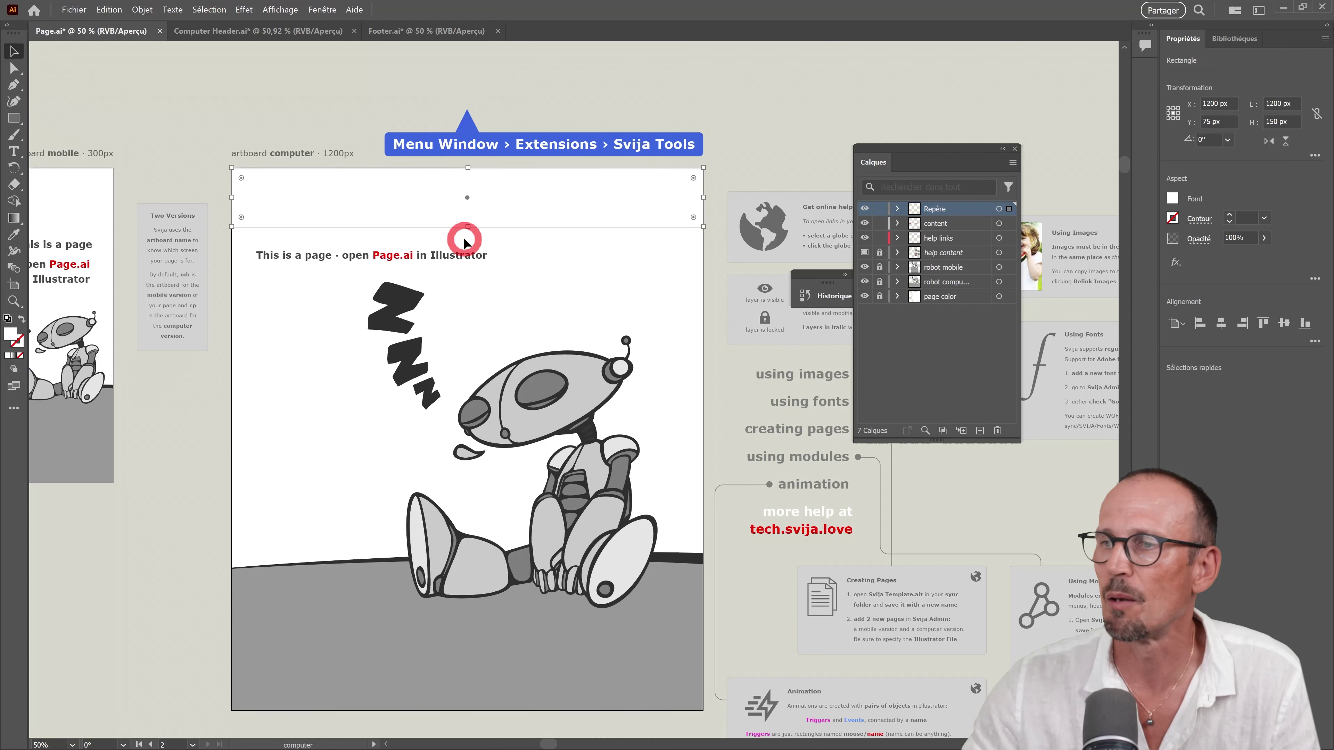
{"action": "left_click", "coordinate": [879, 209]}
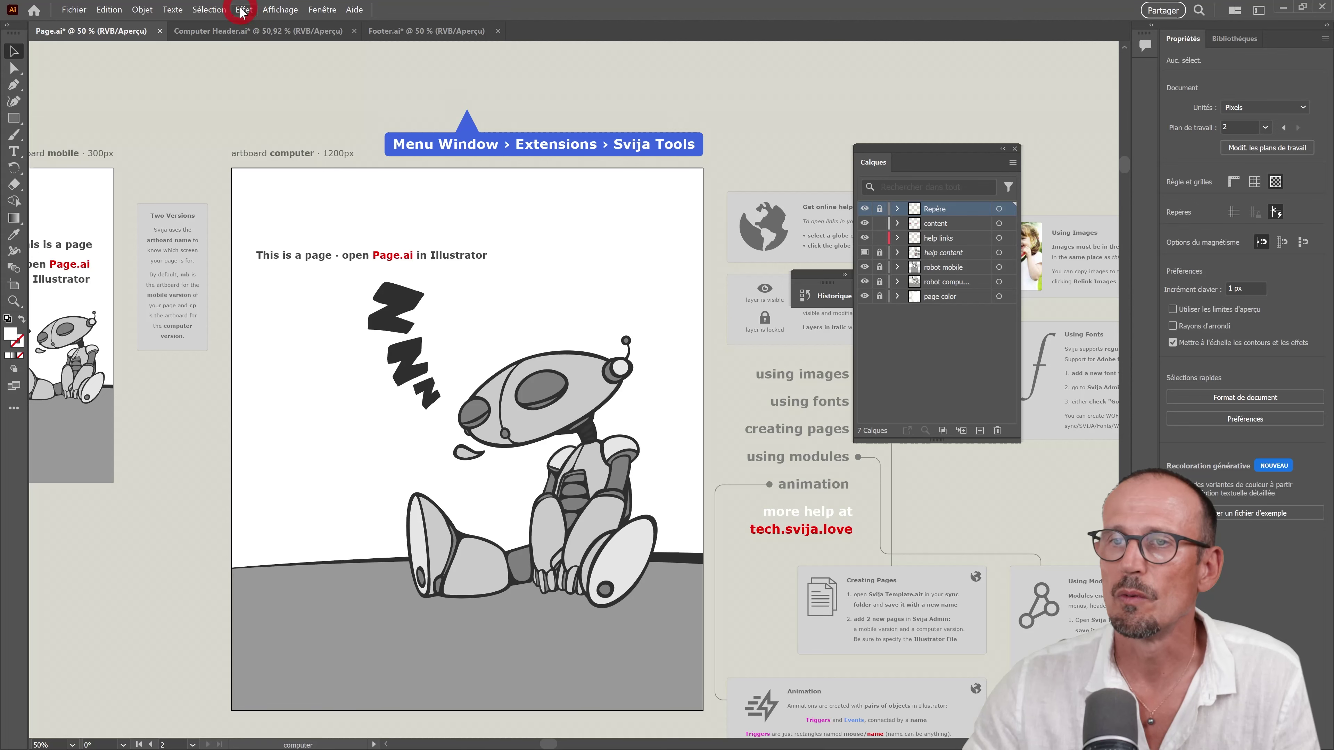
{"action": "left_click", "coordinate": [280, 10]}
{"action": "mouse_move", "coordinate": [356, 588]}
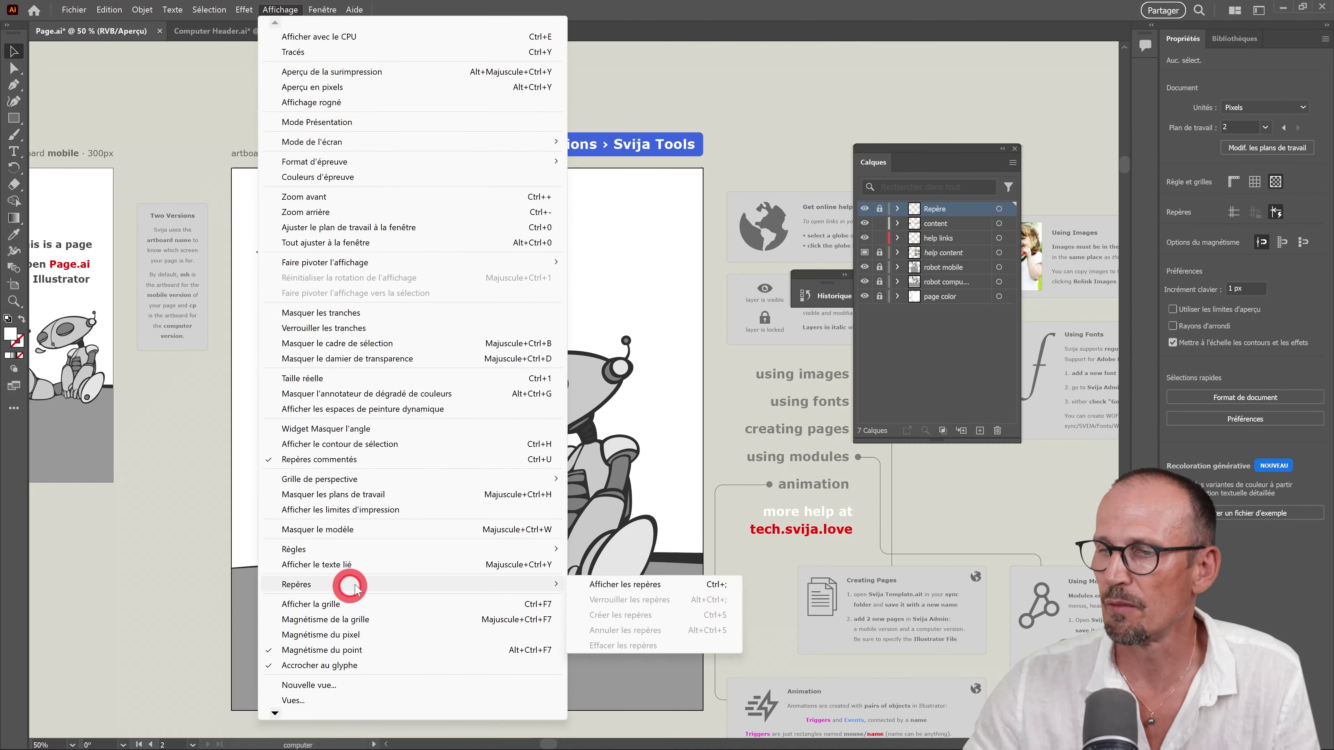
{"action": "left_click", "coordinate": [631, 587]}
{"action": "left_click", "coordinate": [864, 208]}
{"action": "left_click", "coordinate": [864, 208]}
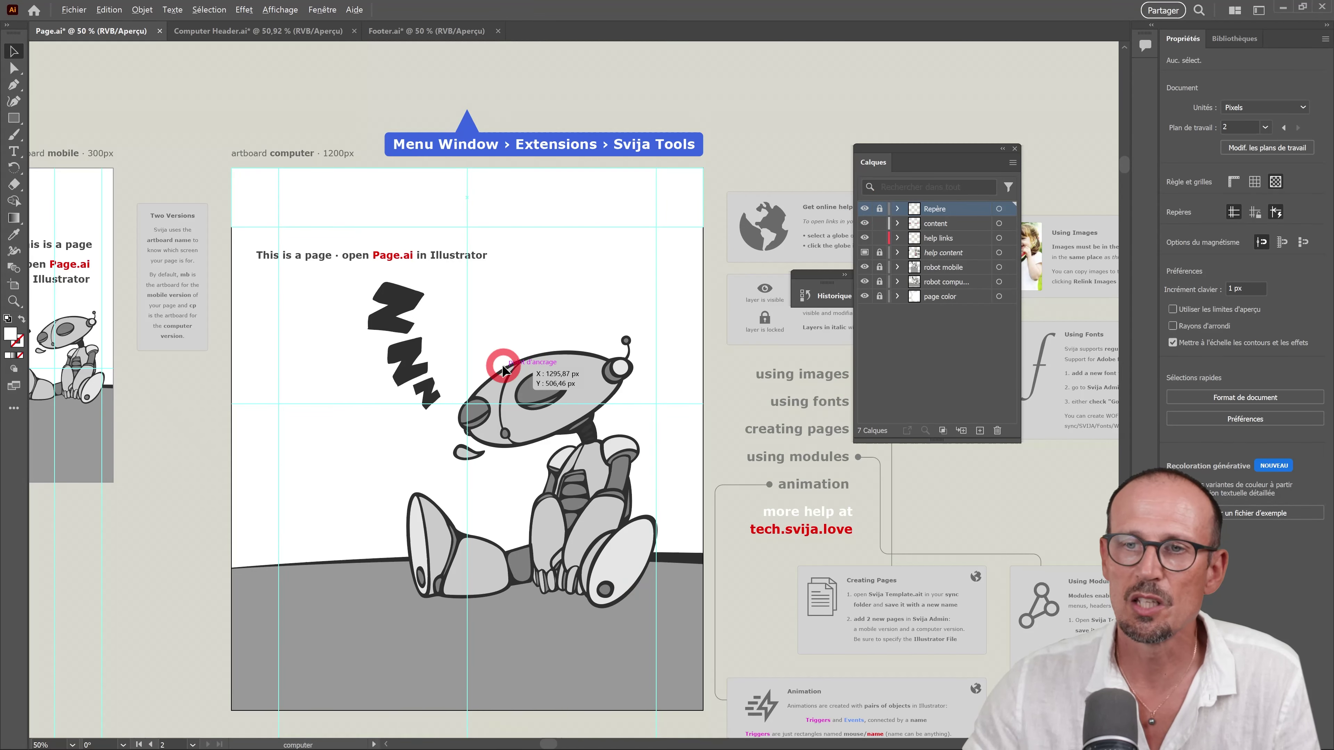
{"action": "left_click_drag", "start_coordinate": [475, 389], "coordinate": [450, 334]}
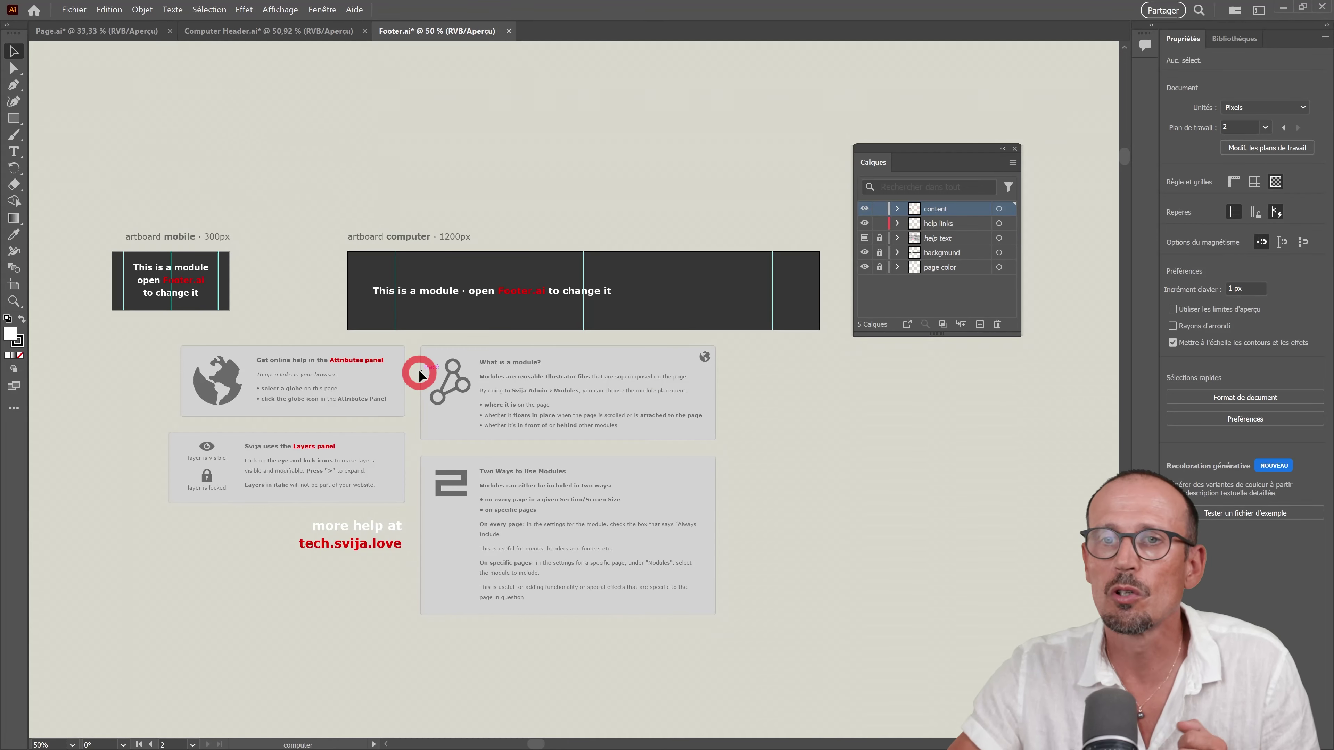
Extend the computer artboard of Page.ai downward to a height of about 2405 px.
{"action": "left_click", "coordinate": [14, 285]}
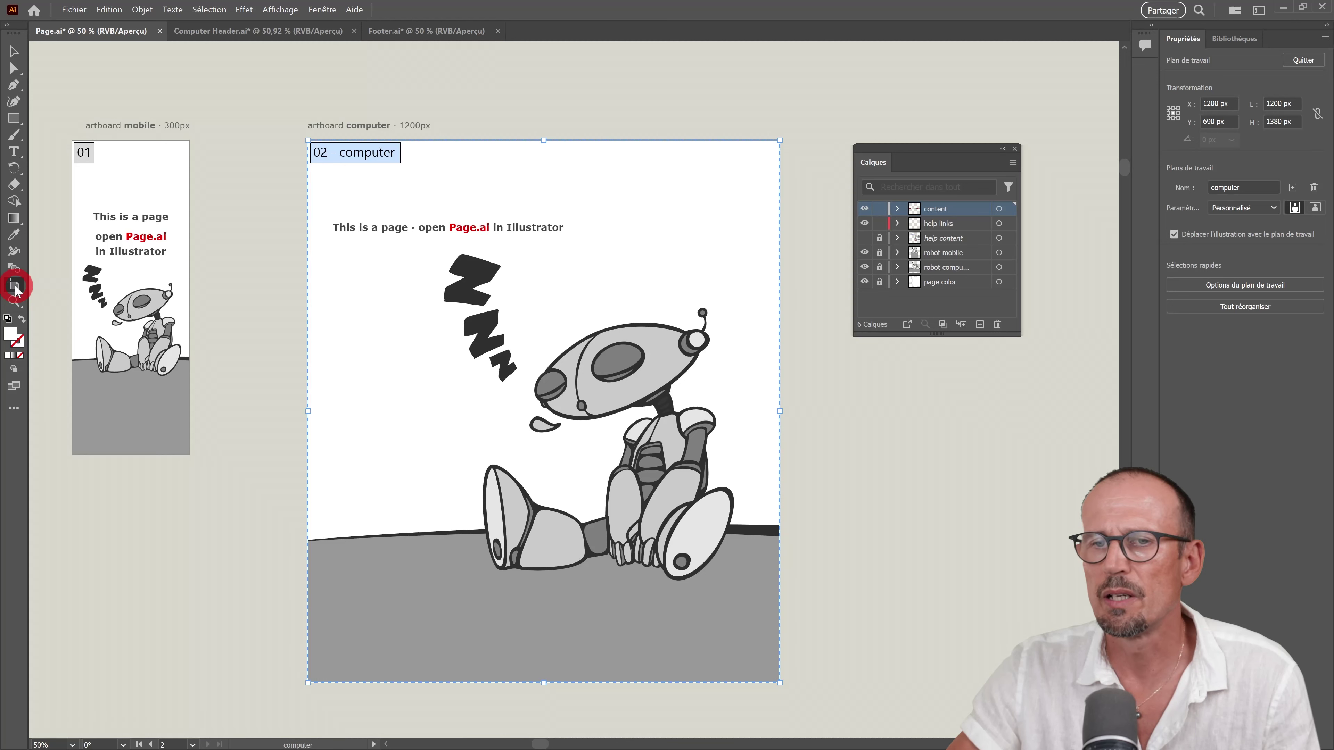
{"action": "left_click", "coordinate": [351, 141]}
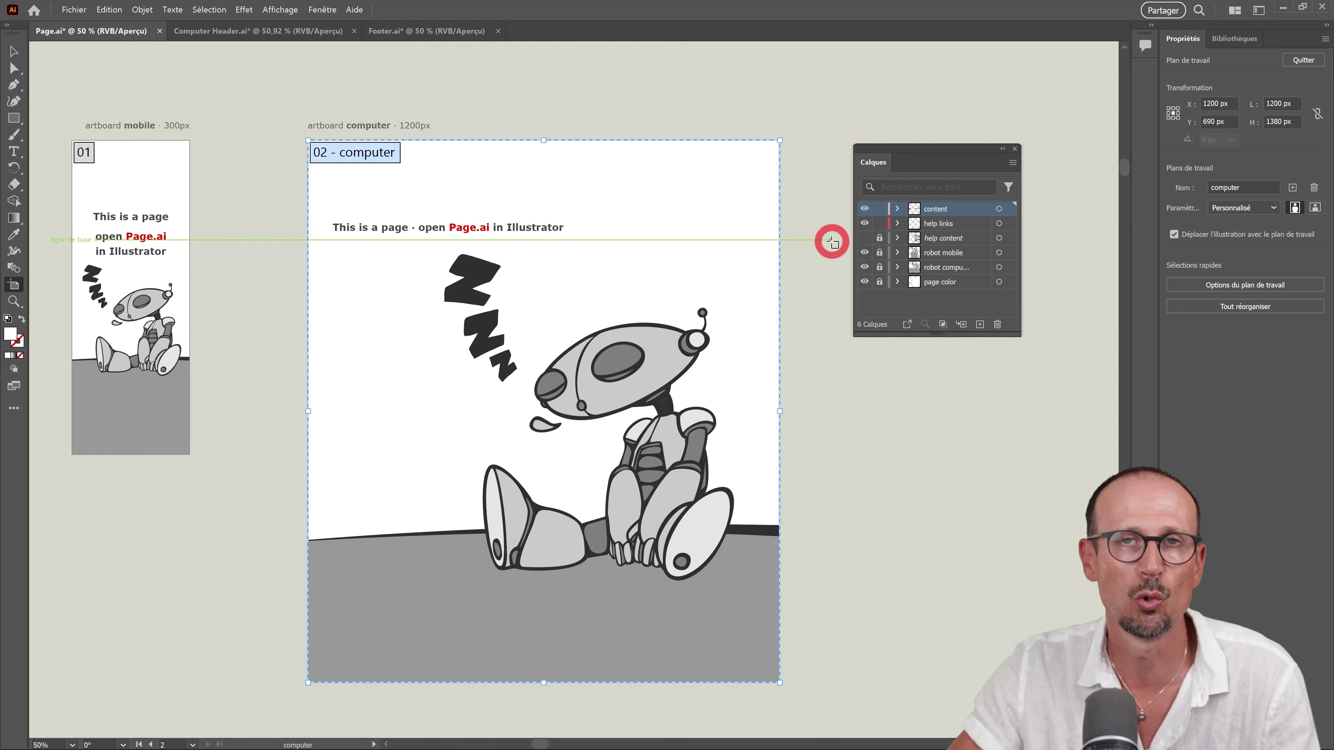
{"action": "key", "text": "ctrl+minus"}
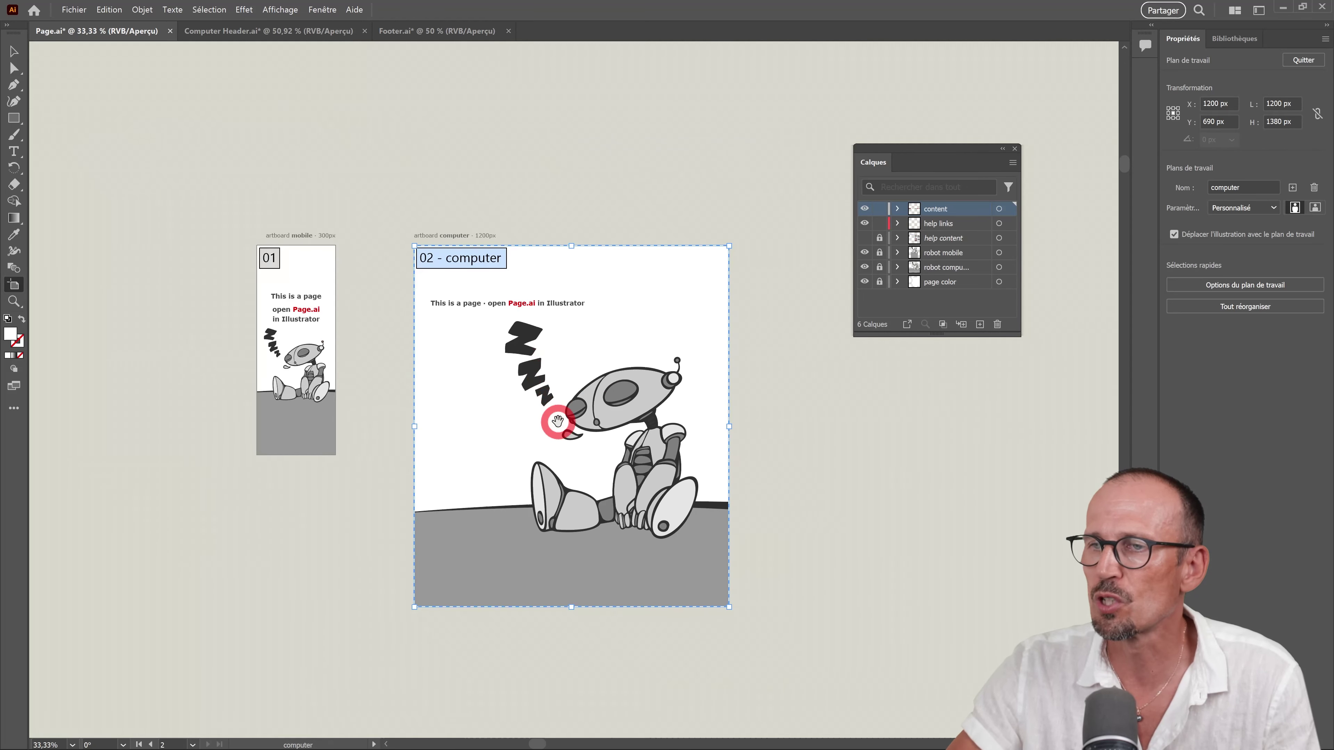
{"action": "left_click_drag", "start_coordinate": [558, 421], "coordinate": [424, 258]}
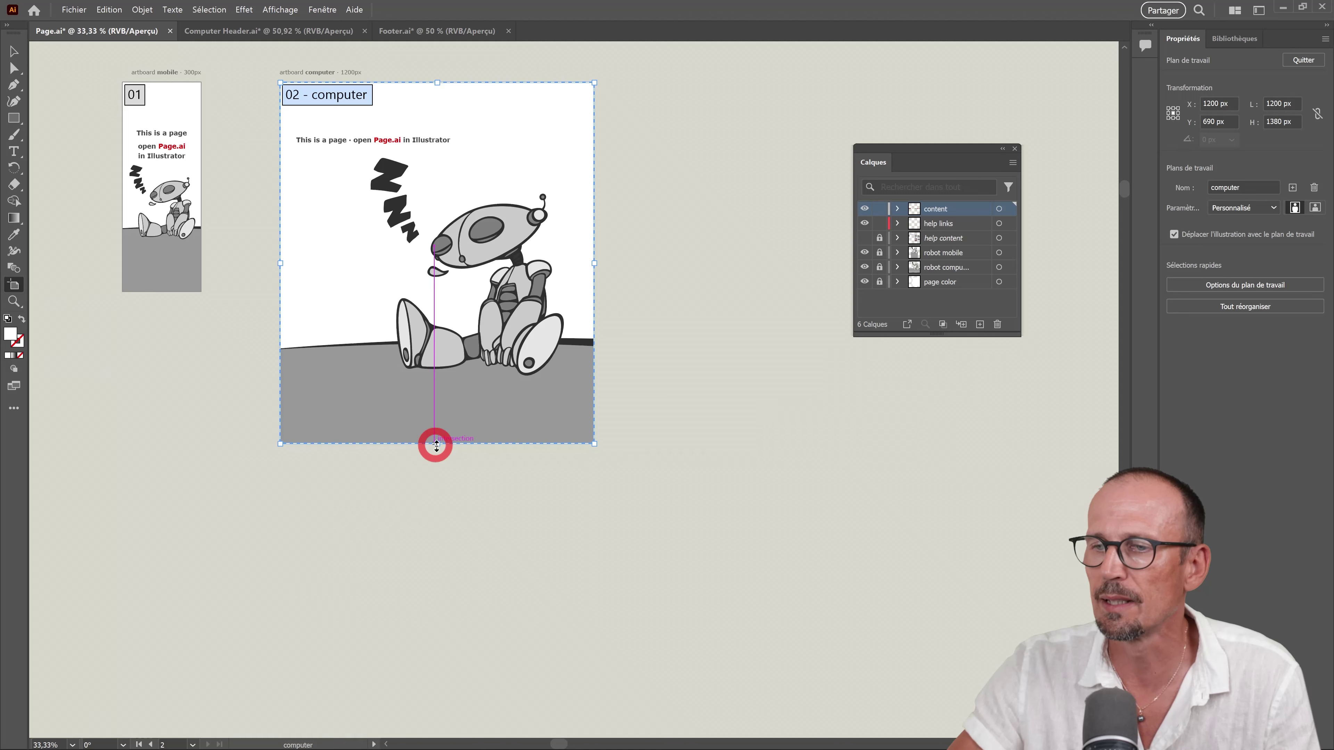
{"action": "left_click_drag", "start_coordinate": [436, 446], "coordinate": [438, 712]}
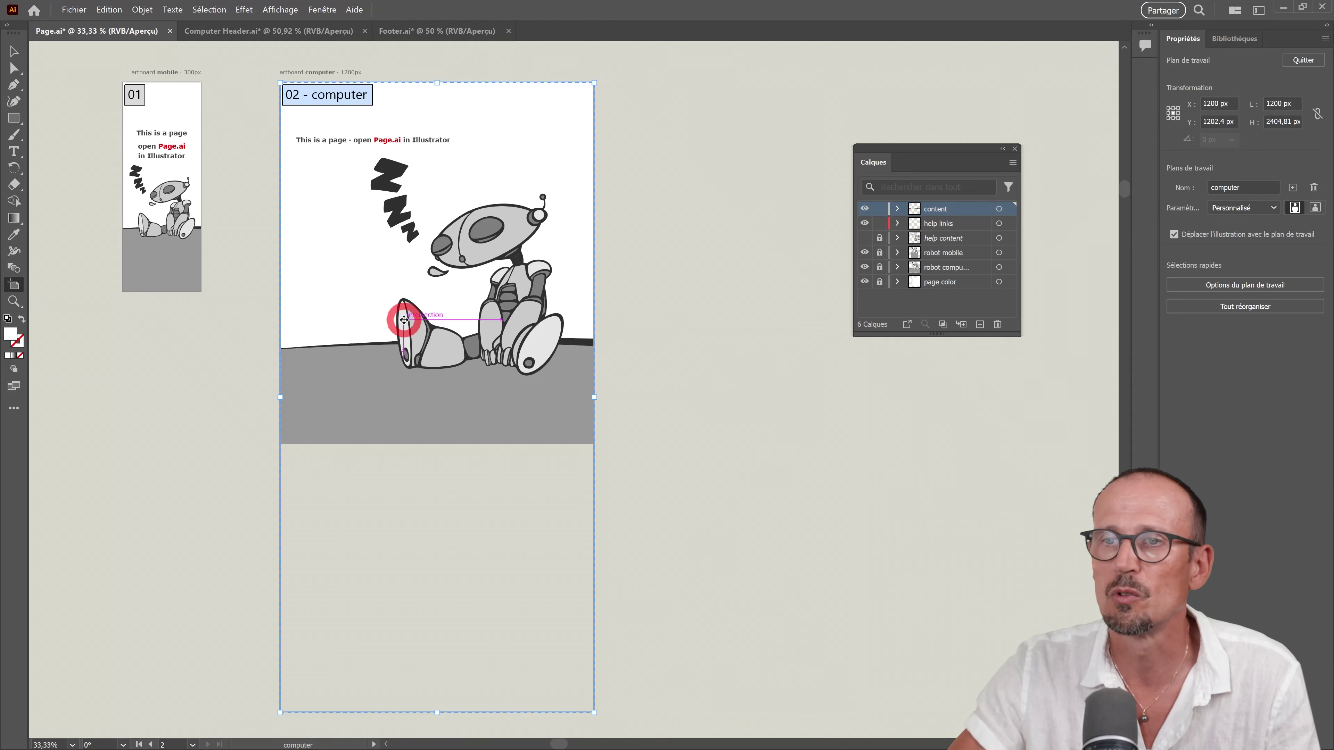
Reopen the Svija Tools extension and save Page.ai as a web page with it.
{"action": "left_click", "coordinate": [322, 9]}
{"action": "mouse_move", "coordinate": [342, 94]}
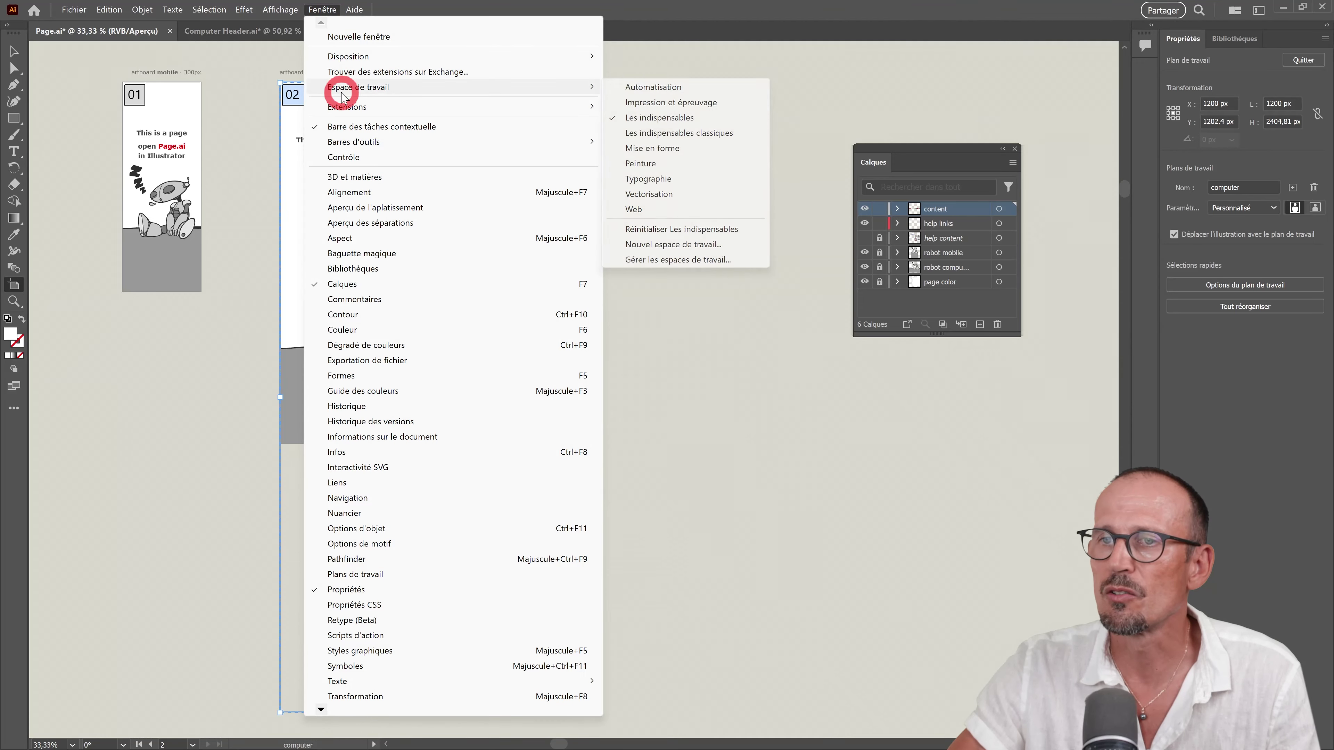
{"action": "mouse_move", "coordinate": [583, 107]}
{"action": "left_click", "coordinate": [646, 118]}
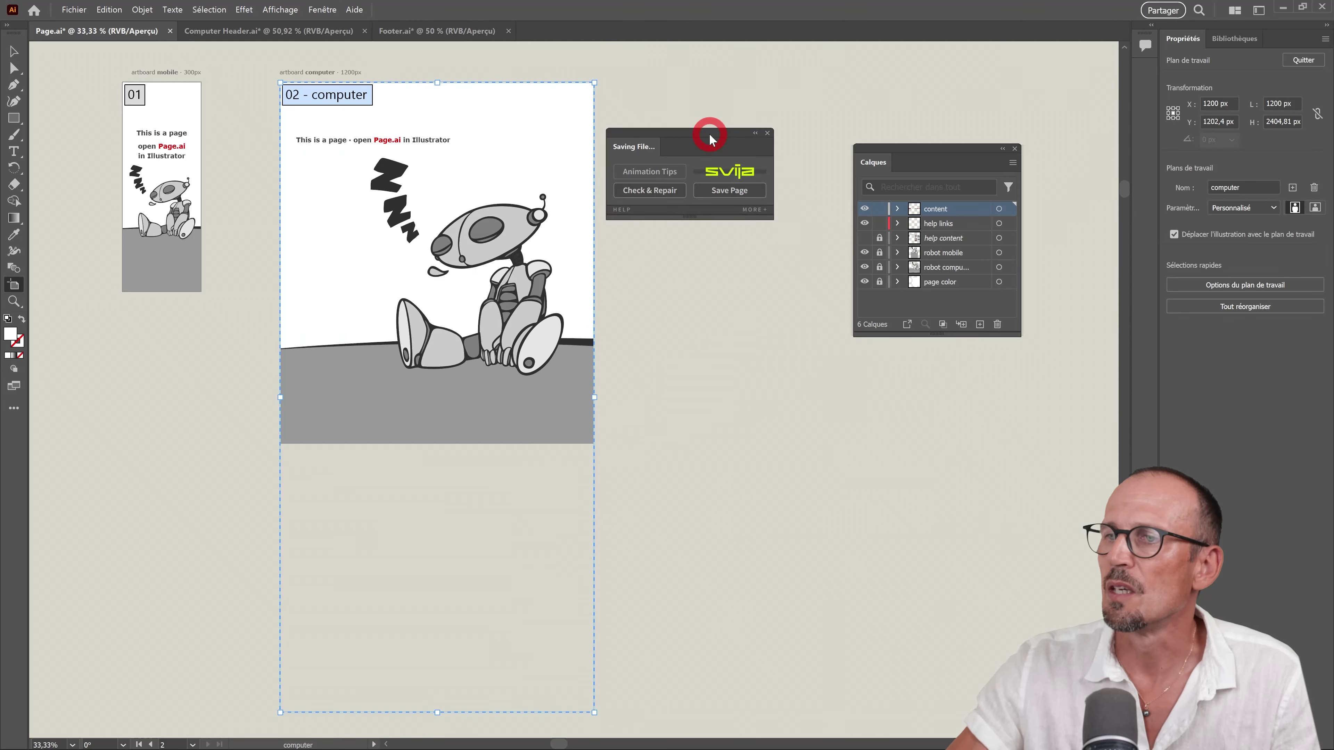
{"action": "left_click", "coordinate": [733, 190]}
{"action": "left_click", "coordinate": [581, 322]}
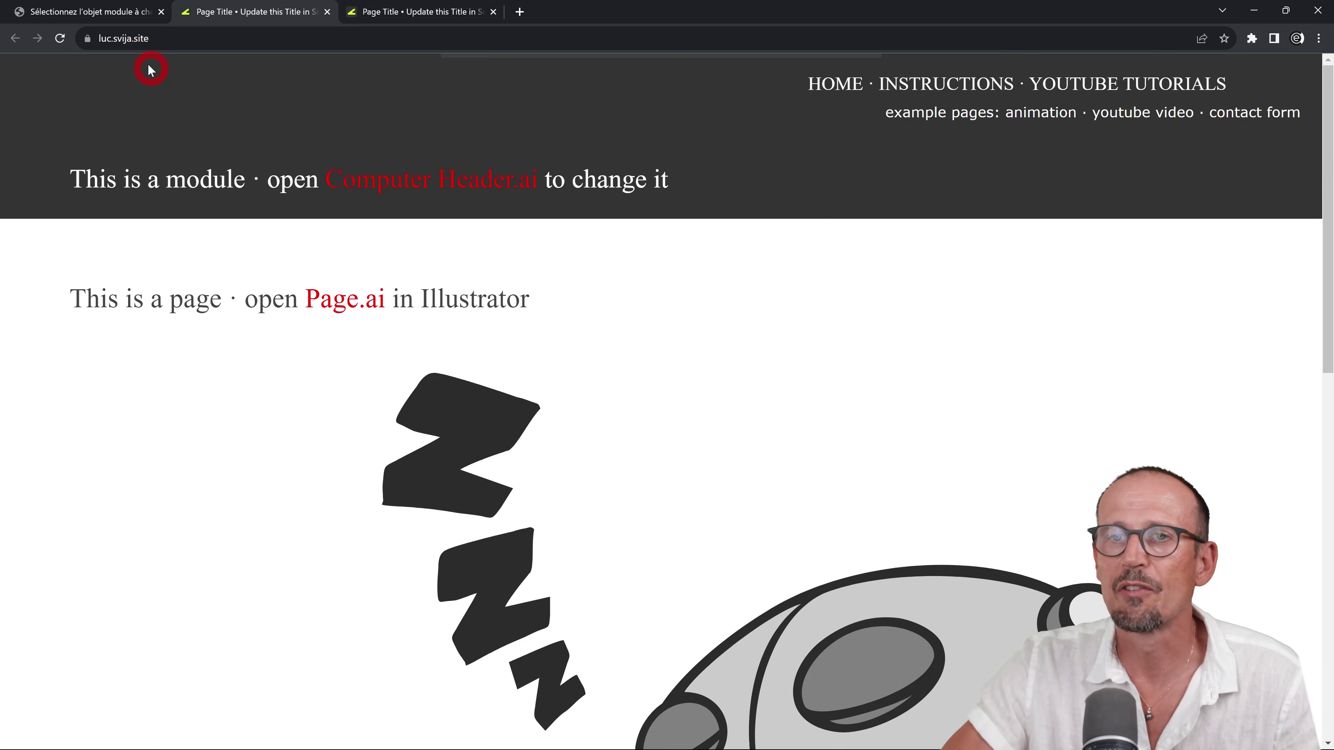
Reload the live site in the browser and examine the page down to its lower part.
{"action": "left_click", "coordinate": [61, 38]}
{"action": "scroll", "coordinate": [530, 327], "scroll_direction": "down", "scroll_amount": 15}
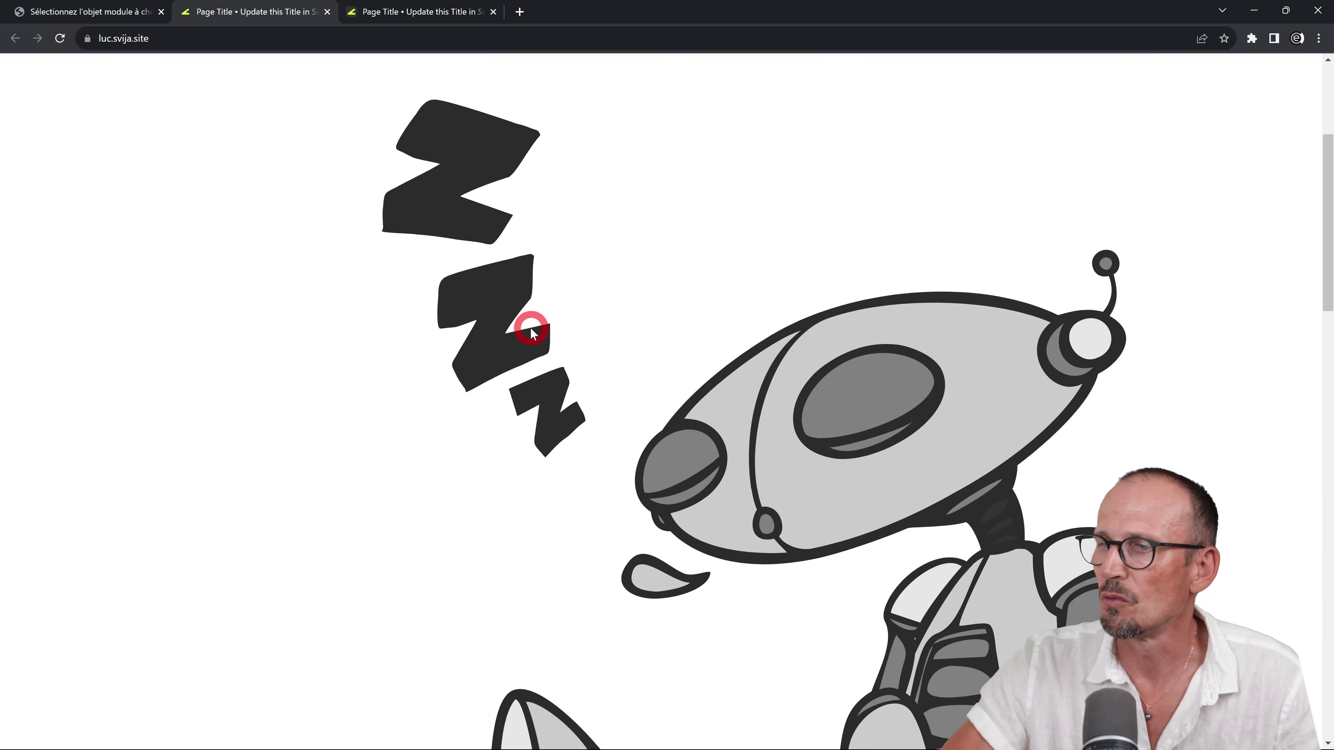
Examine the live page from the robot drawing down to the footer and back up to the header.
{"action": "scroll", "coordinate": [530, 327], "scroll_direction": "down", "scroll_amount": 10}
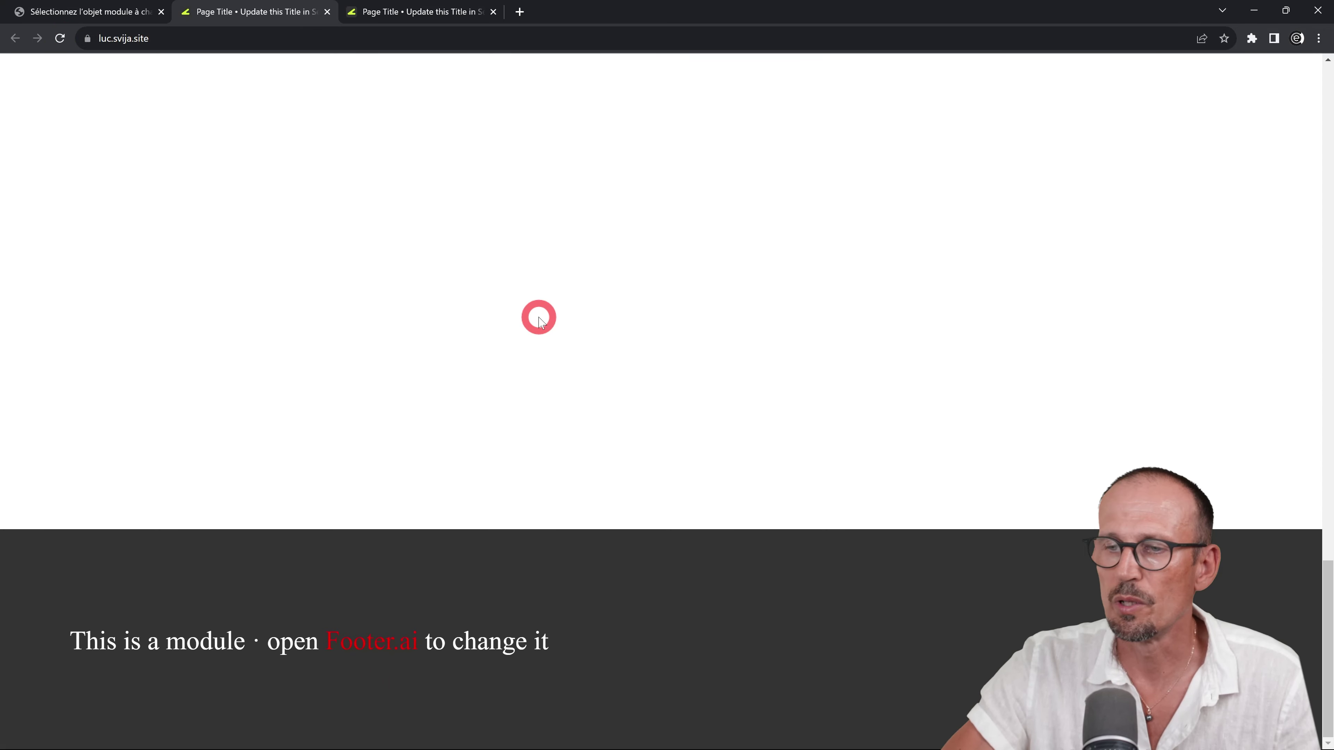
{"action": "scroll", "coordinate": [542, 316], "scroll_direction": "up", "scroll_amount": 20}
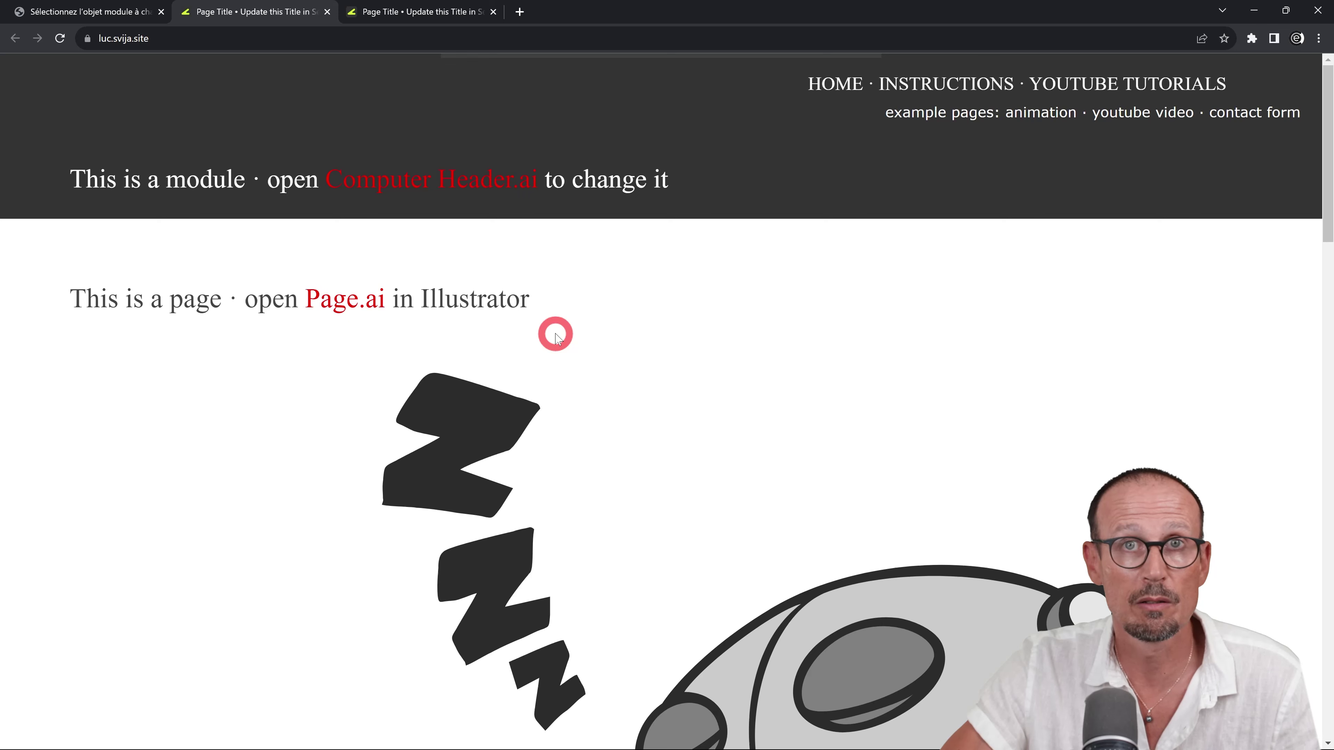
Switch back to Page.ai in Illustrator, unlock the robot computer layer and expand it and its group to list the robot's parts.
{"action": "key", "text": "alt+Tab"}
{"action": "scroll", "coordinate": [521, 307], "scroll_direction": "up", "scroll_amount": 5}
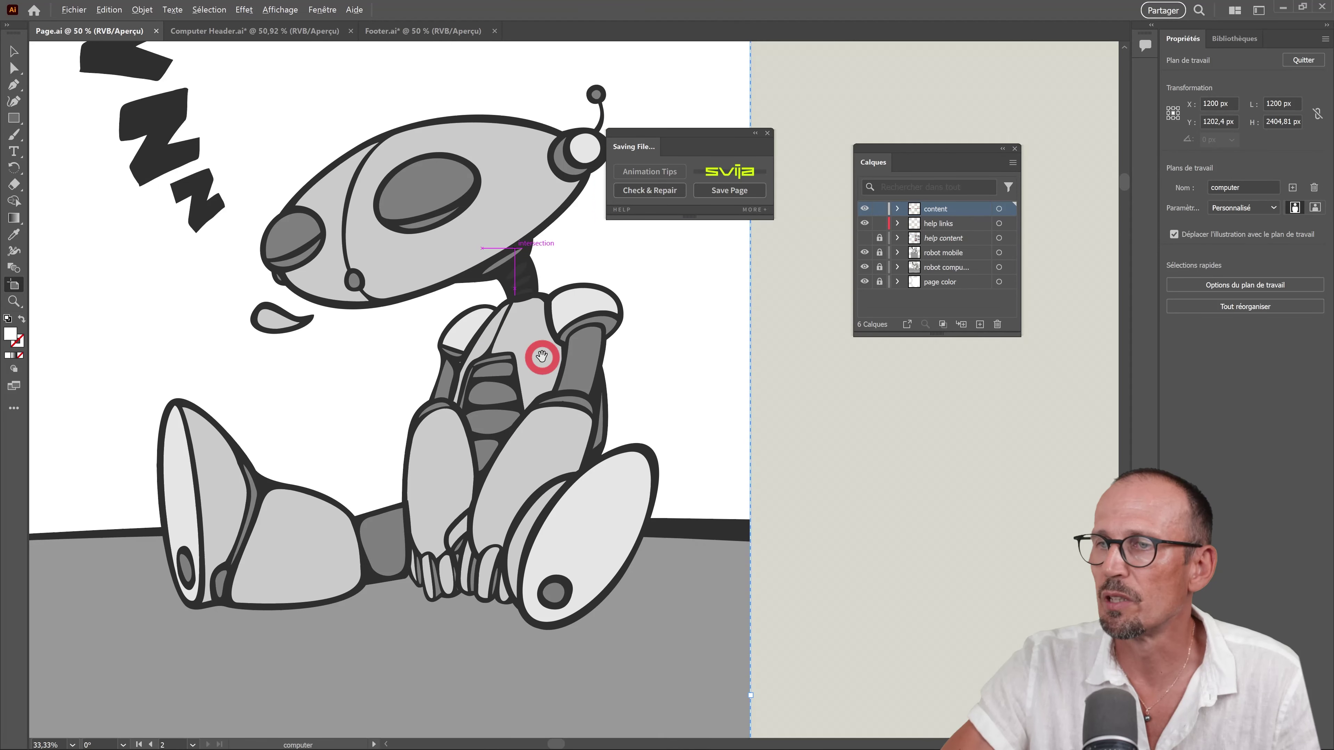
{"action": "scroll", "coordinate": [542, 357], "scroll_direction": "down", "scroll_amount": 2}
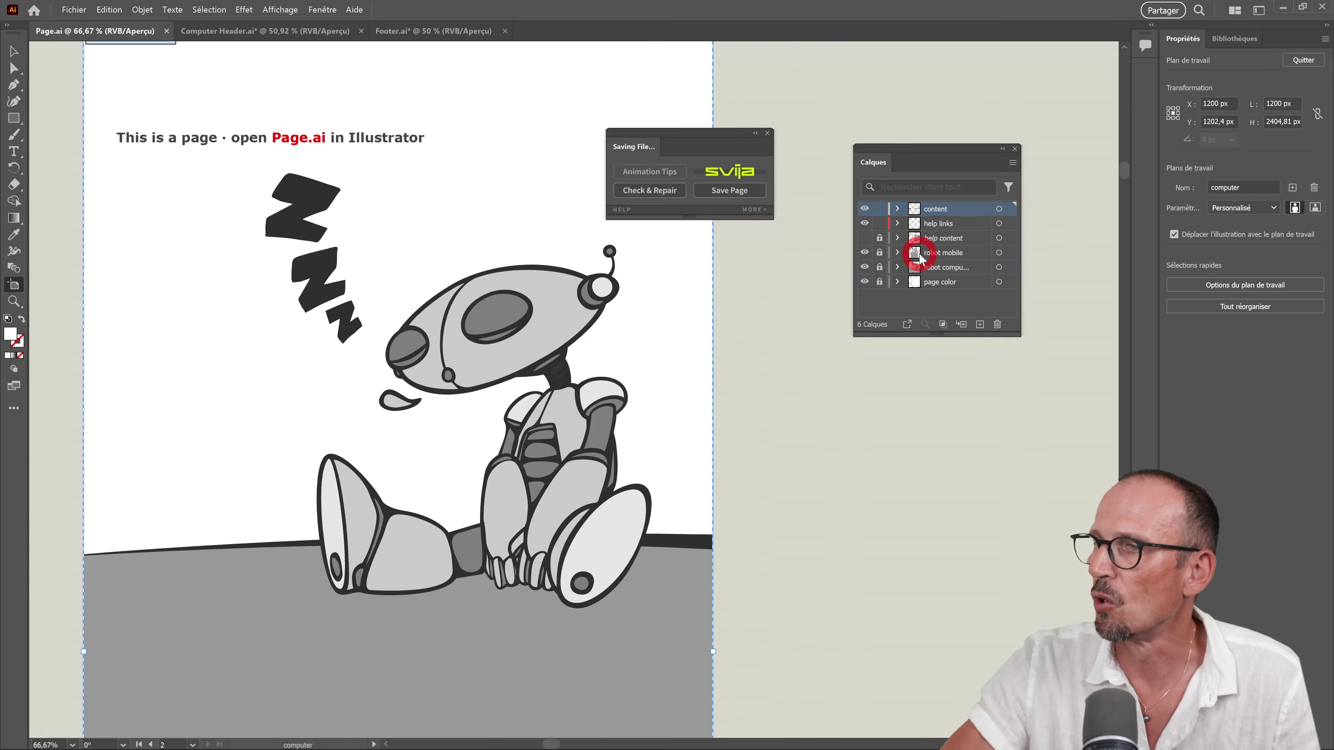
{"action": "left_click", "coordinate": [880, 268]}
{"action": "left_click", "coordinate": [897, 267]}
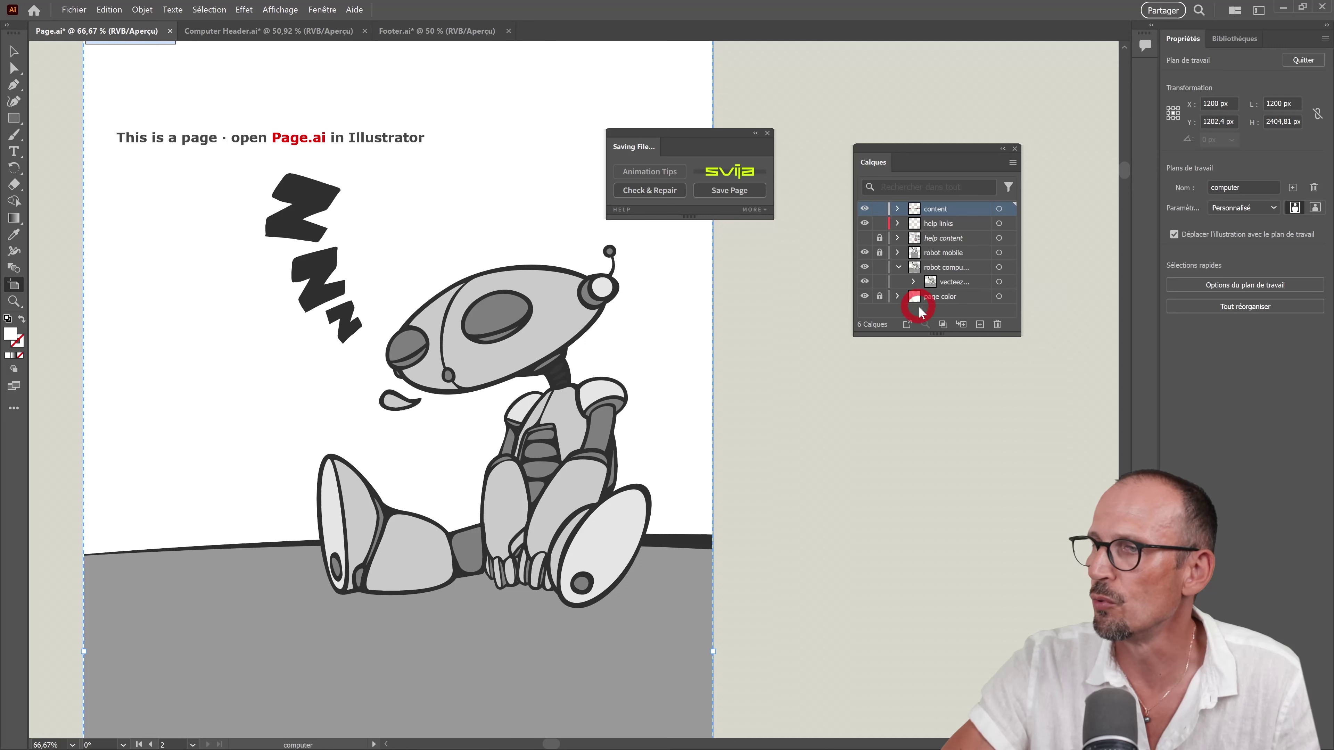
{"action": "left_click", "coordinate": [913, 282]}
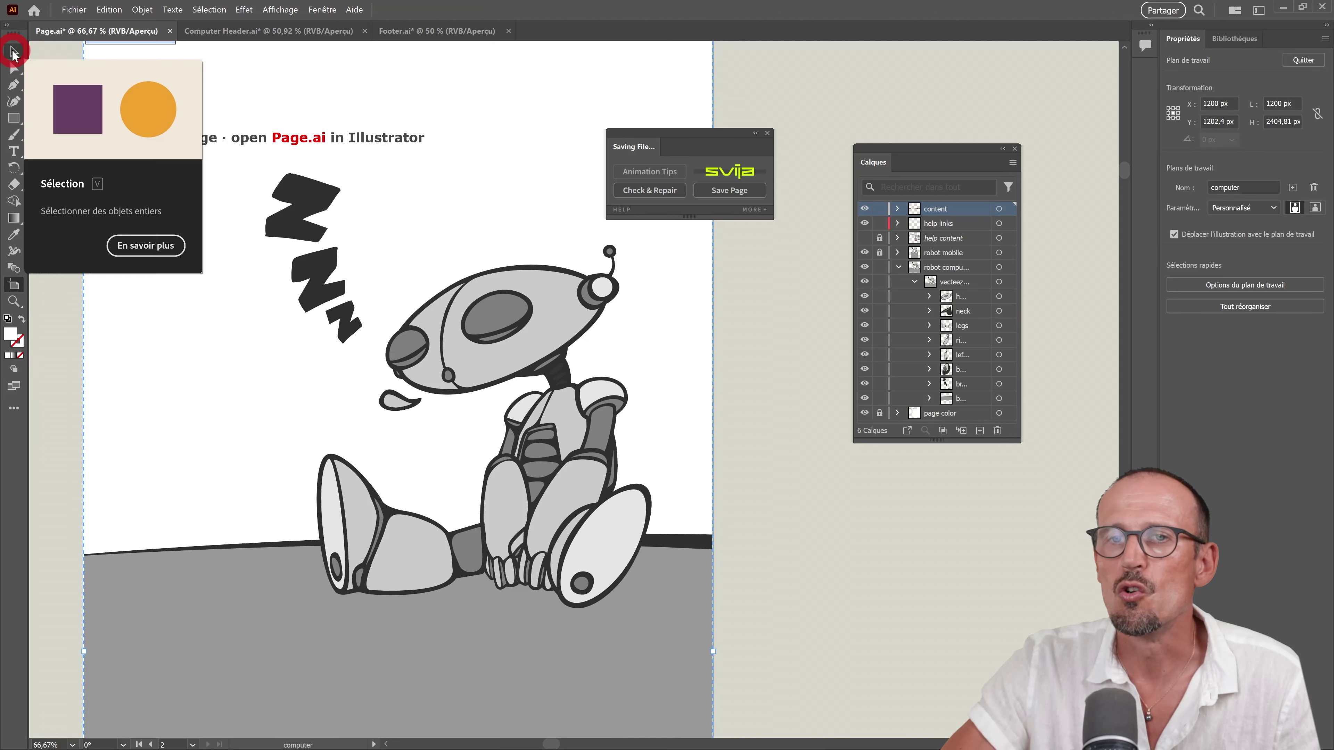
Select the light grey shape of the large robot's head with the Selection tool.
{"action": "left_click", "coordinate": [12, 51]}
{"action": "left_click", "coordinate": [83, 96]}
{"action": "left_click", "coordinate": [500, 288]}
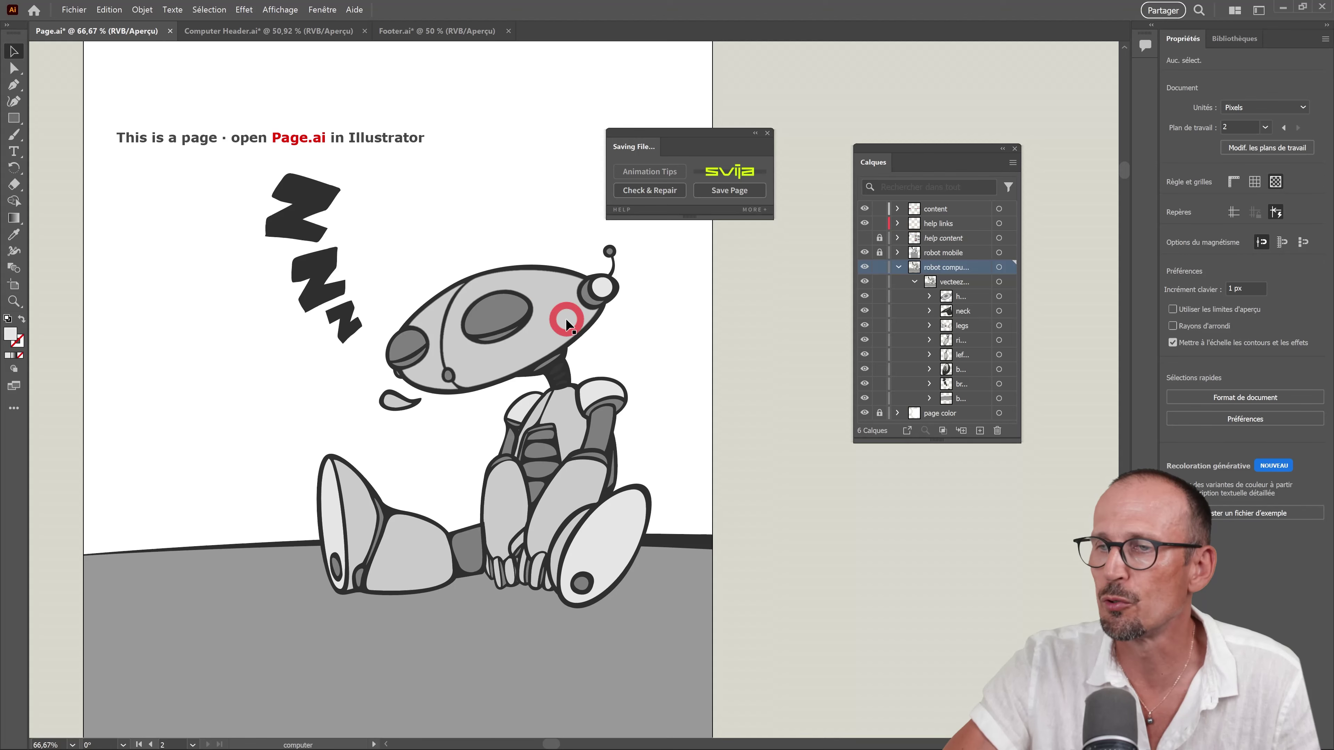
{"action": "left_click", "coordinate": [551, 289]}
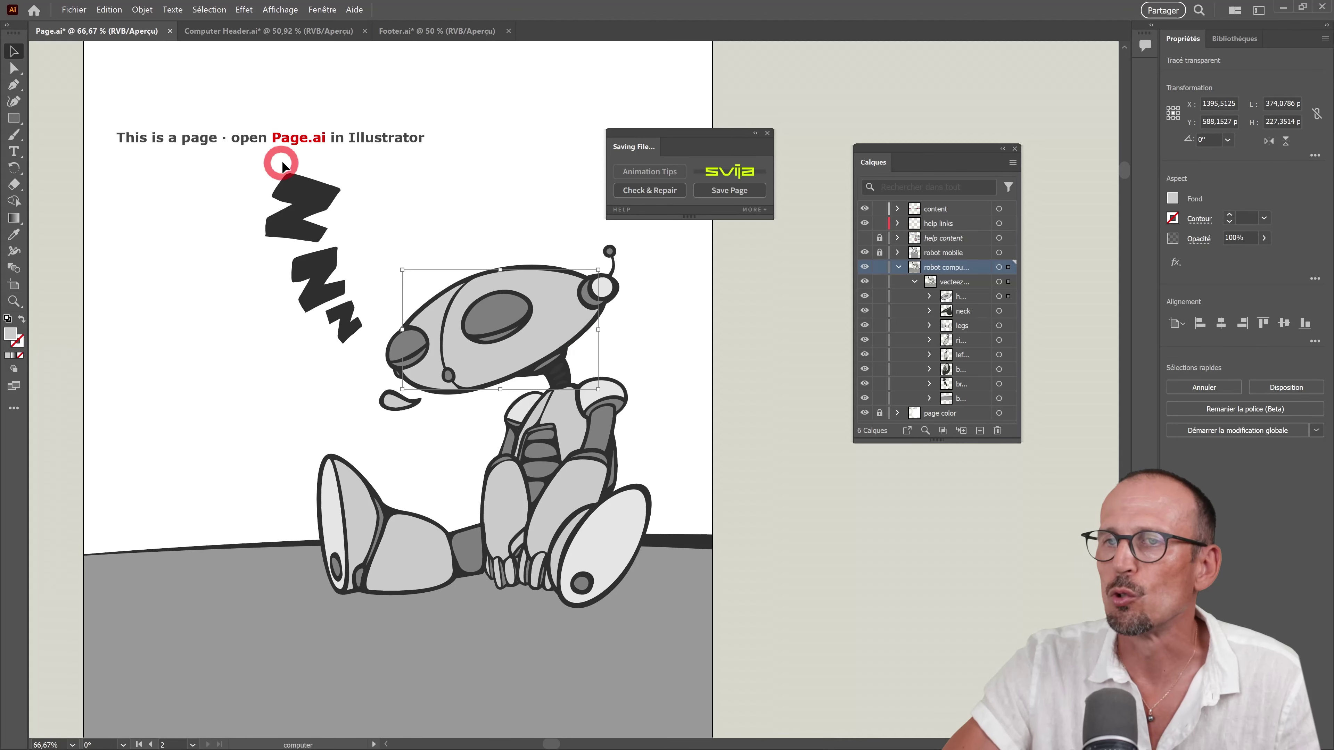
Show the Nuancier swatches, arrange the floating panels beside the artwork, and enlarge the swatch panel to reveal more colours.
{"action": "left_click", "coordinate": [322, 9]}
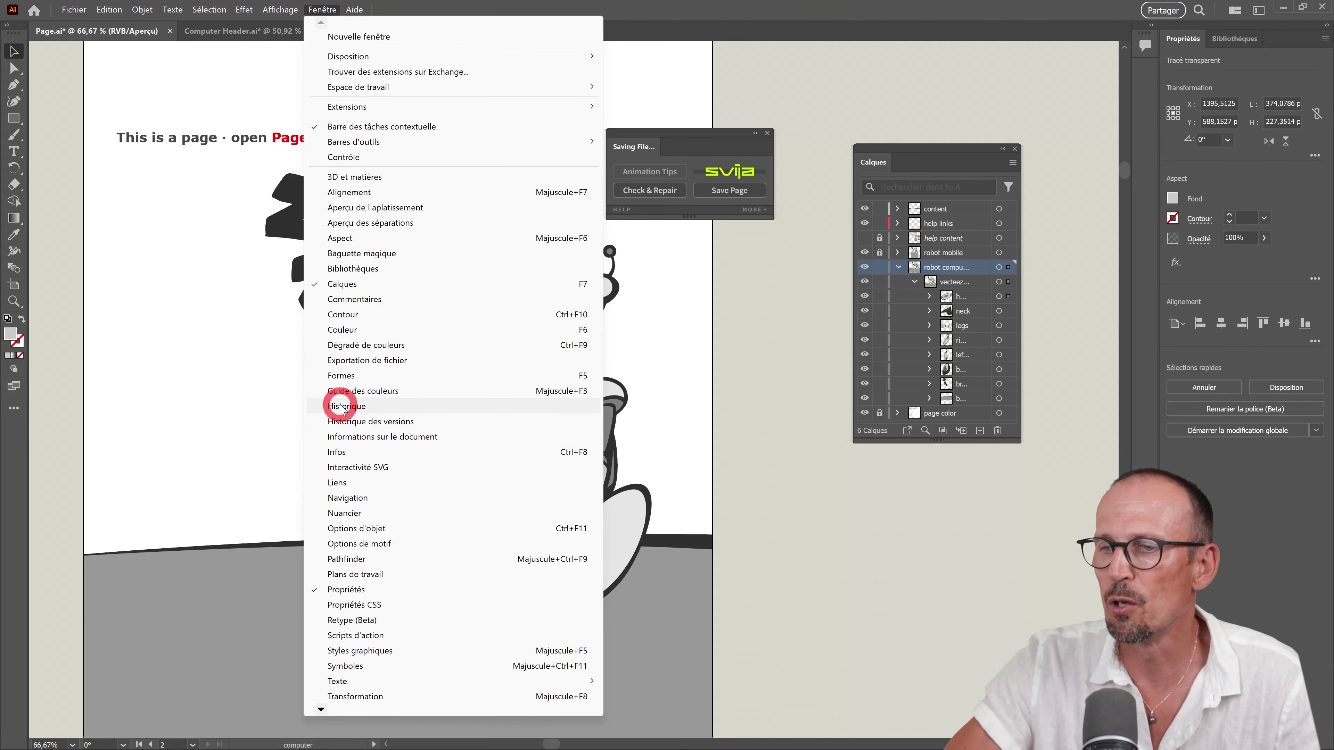
{"action": "left_click", "coordinate": [343, 513]}
{"action": "left_click_drag", "start_coordinate": [704, 132], "coordinate": [870, 56]}
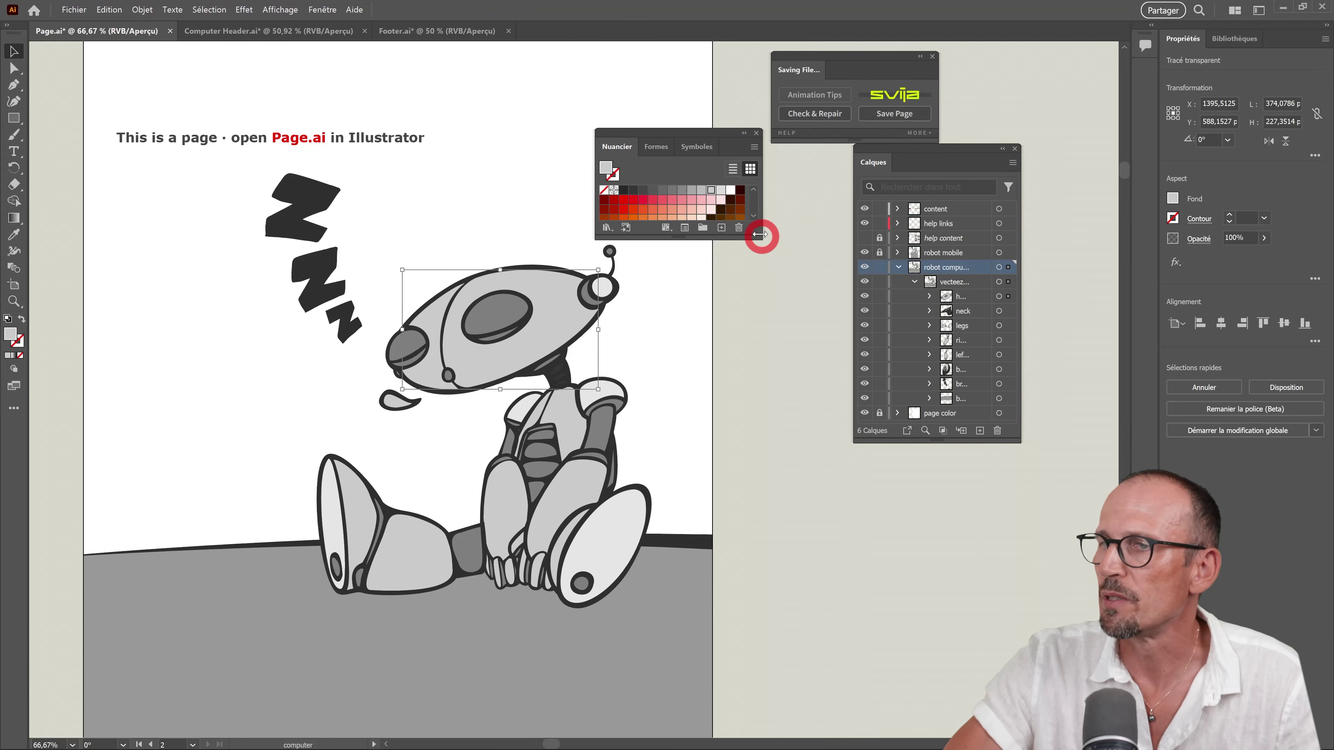
{"action": "left_click_drag", "start_coordinate": [706, 135], "coordinate": [828, 484]}
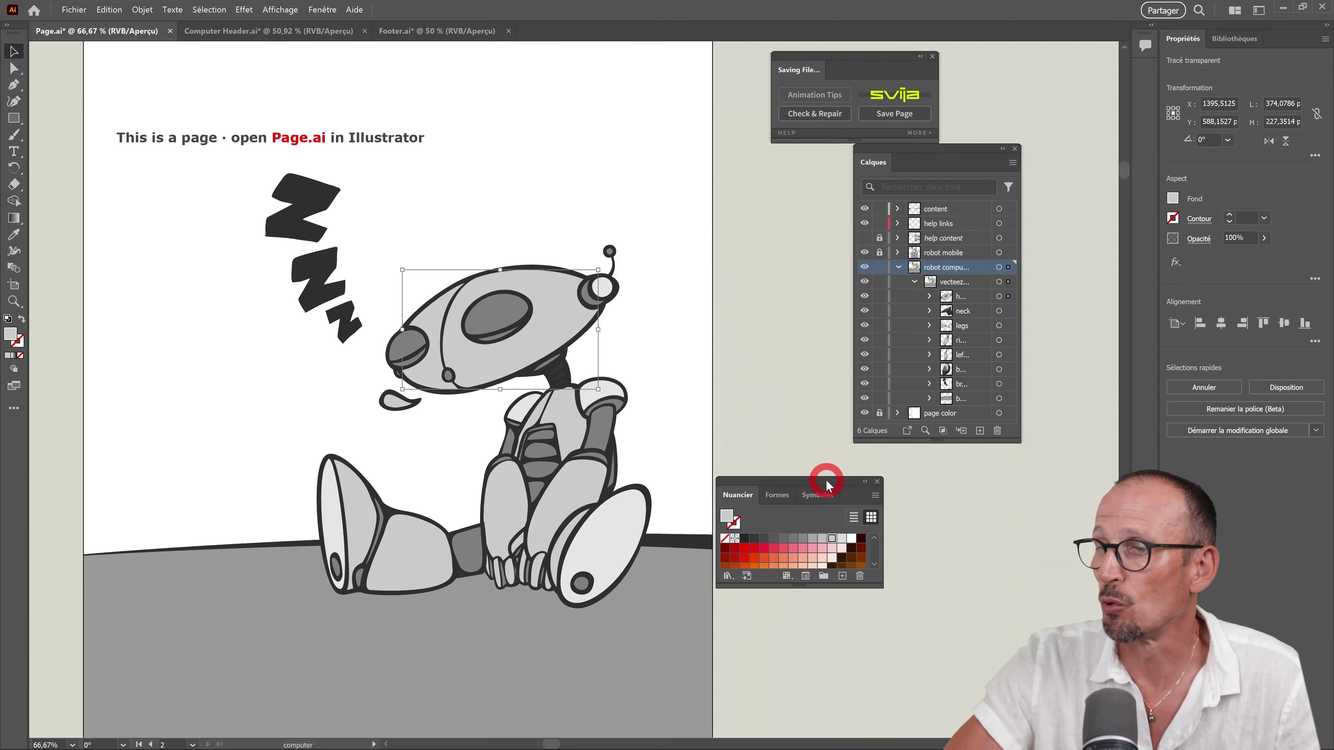
{"action": "left_click_drag", "start_coordinate": [878, 586], "coordinate": [918, 676]}
{"action": "left_click", "coordinate": [856, 600]}
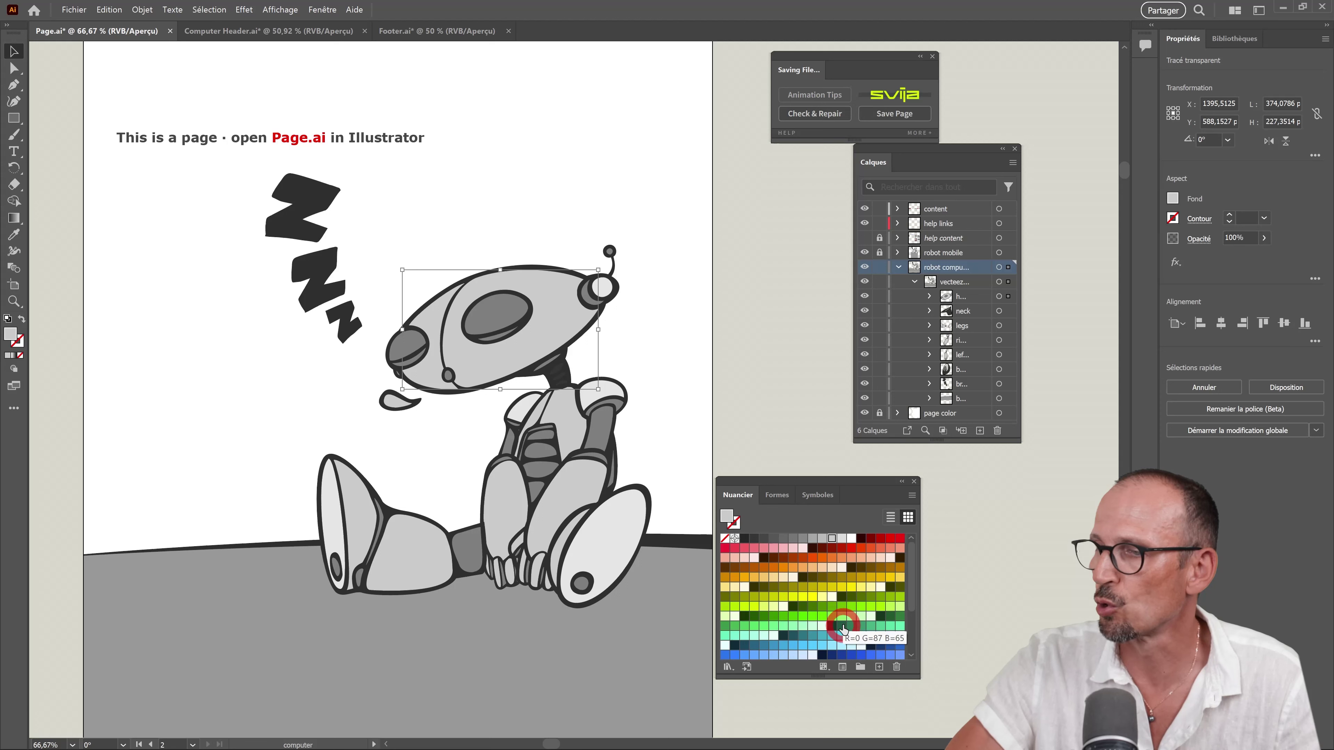
Fill the robot's head and the light grey torso shape with the cyan swatch R=0 G=223 B=255.
{"action": "left_click", "coordinate": [1036, 648]}
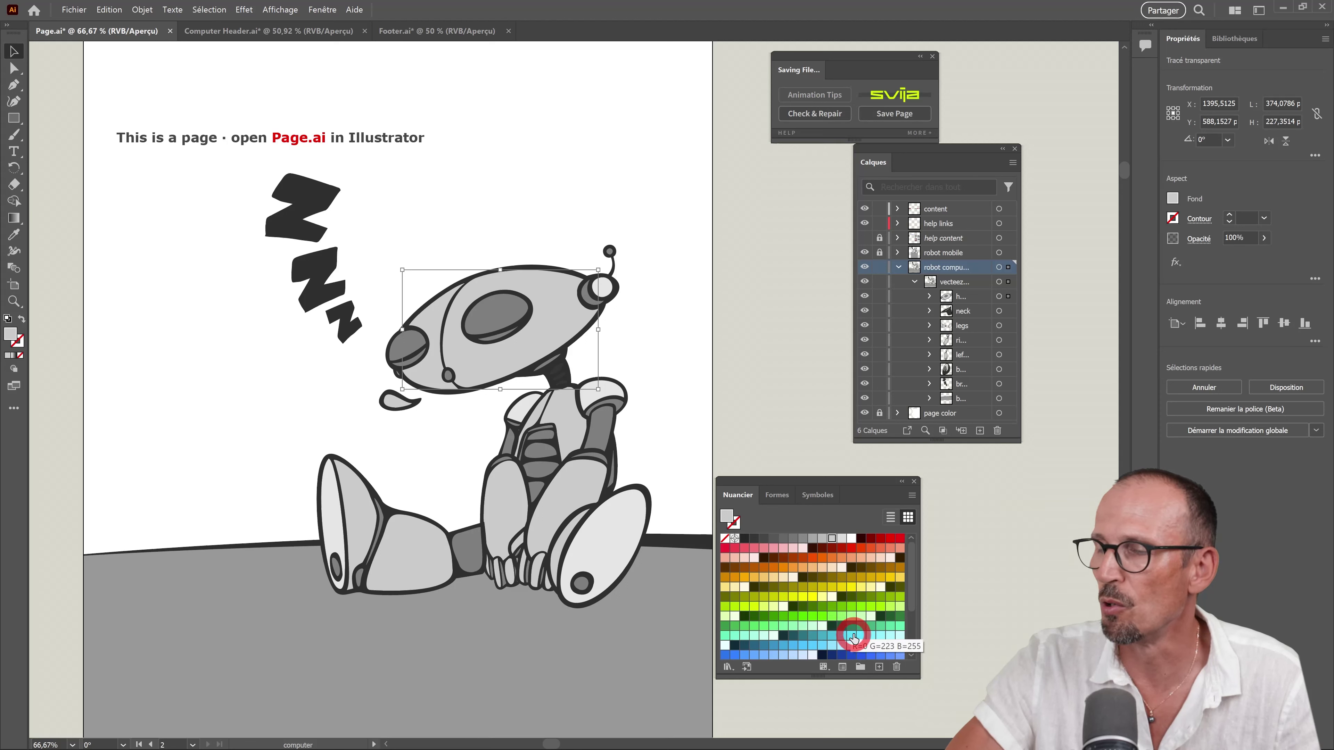
{"action": "left_click", "coordinate": [851, 635]}
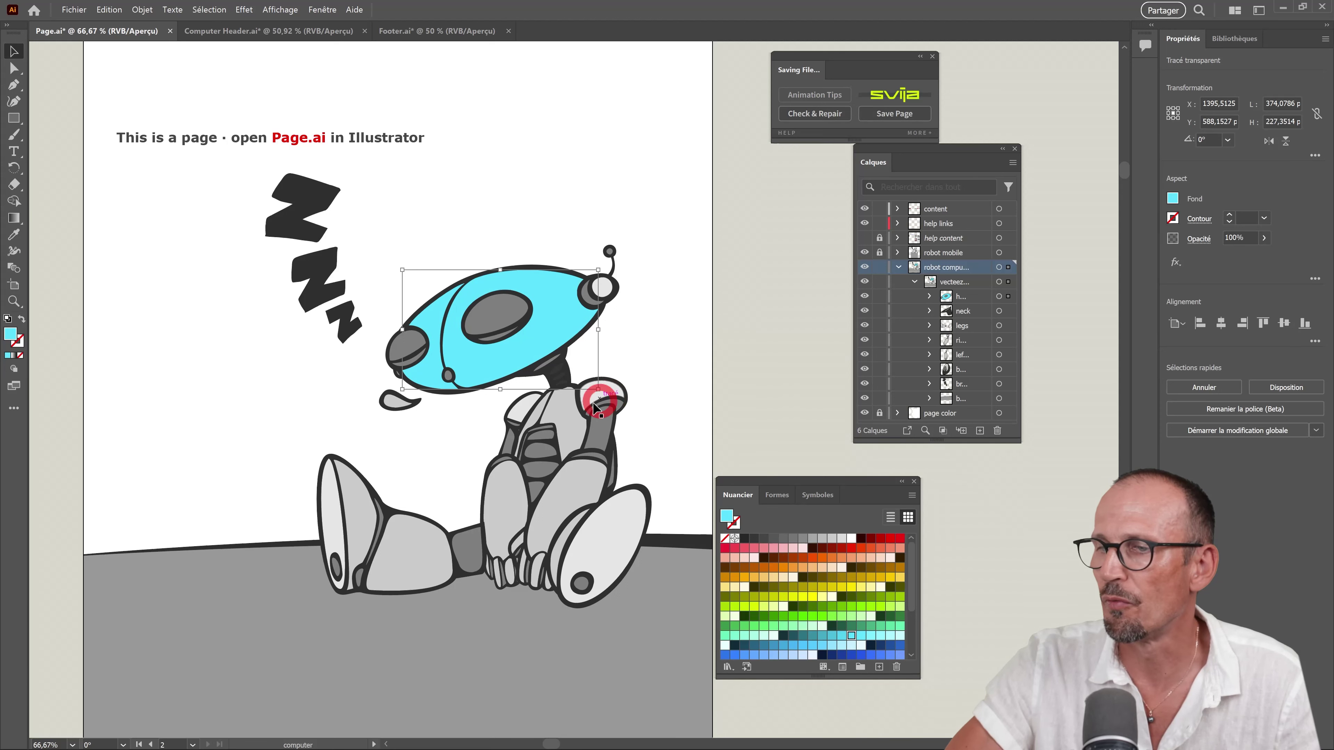
{"action": "left_click", "coordinate": [569, 423]}
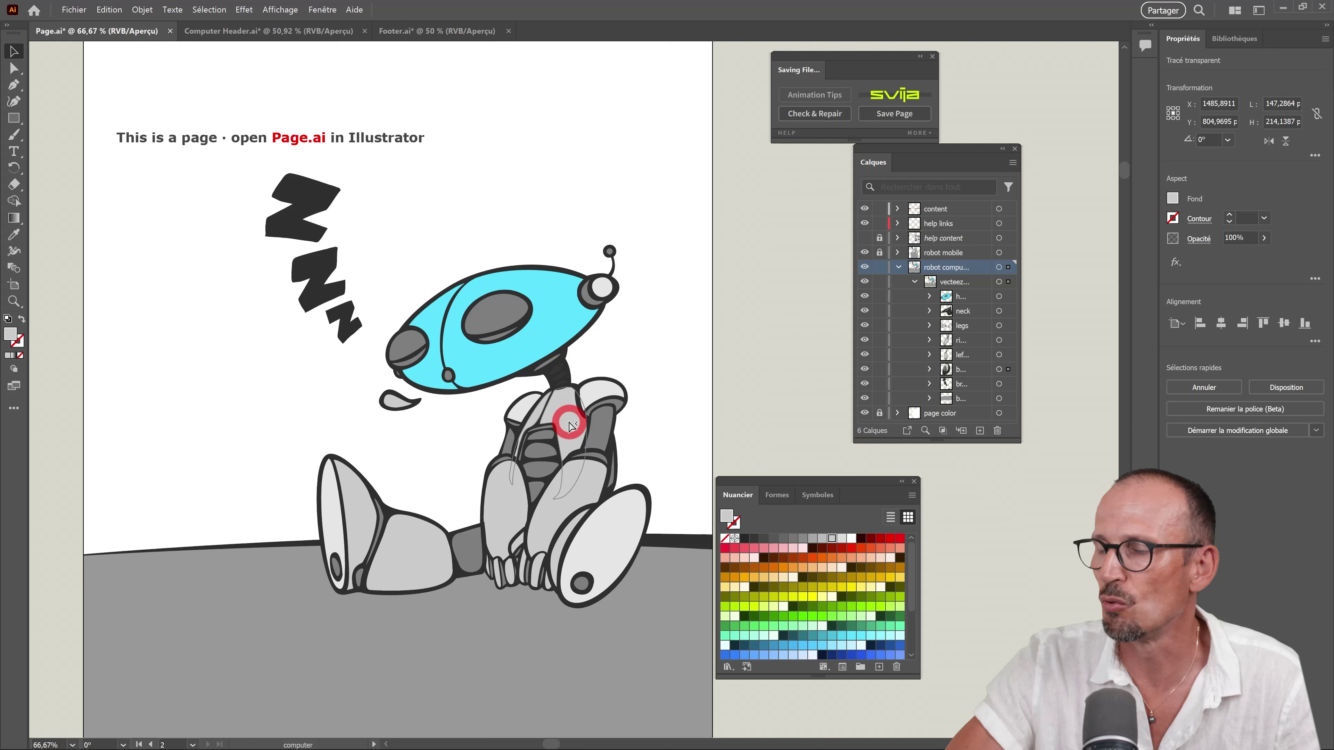
{"action": "left_click", "coordinate": [851, 637]}
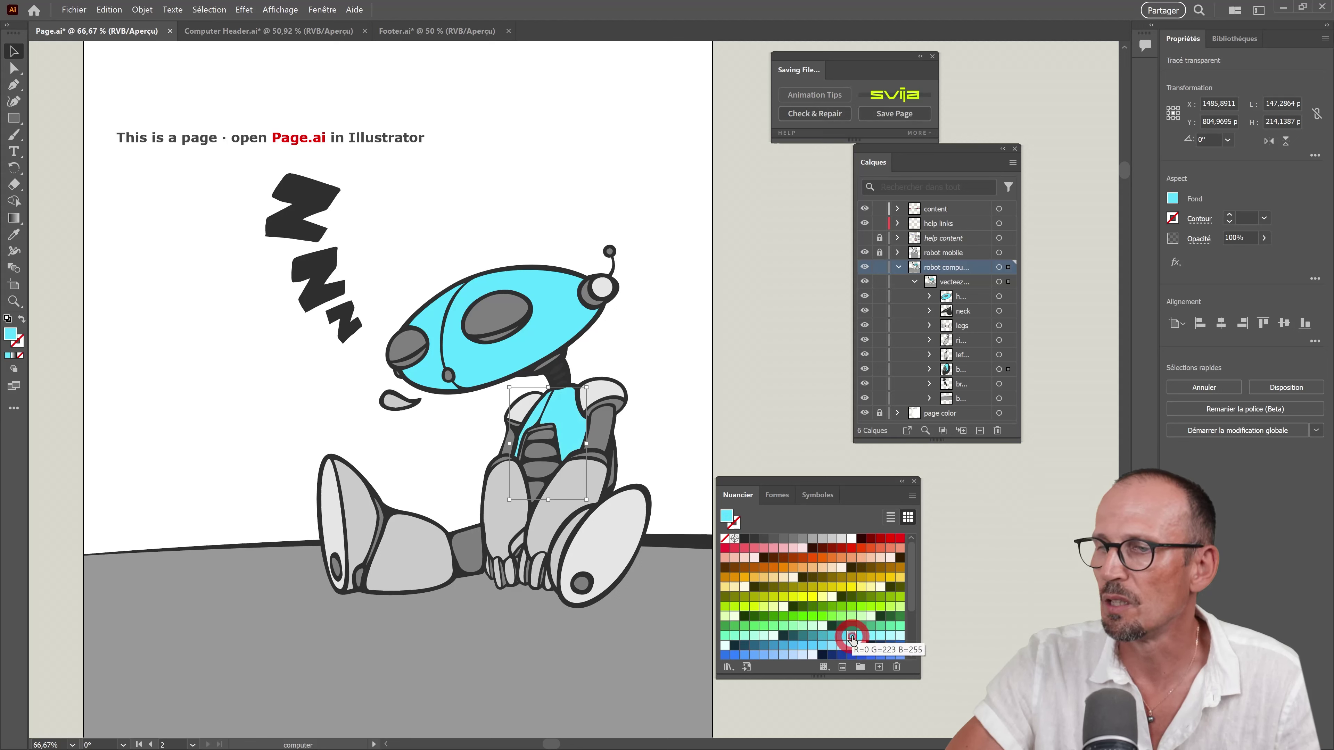
Fill the light grey soles of both robot feet with a paler cyan swatch.
{"action": "left_click", "coordinate": [609, 530]}
{"action": "left_click", "coordinate": [353, 531]}
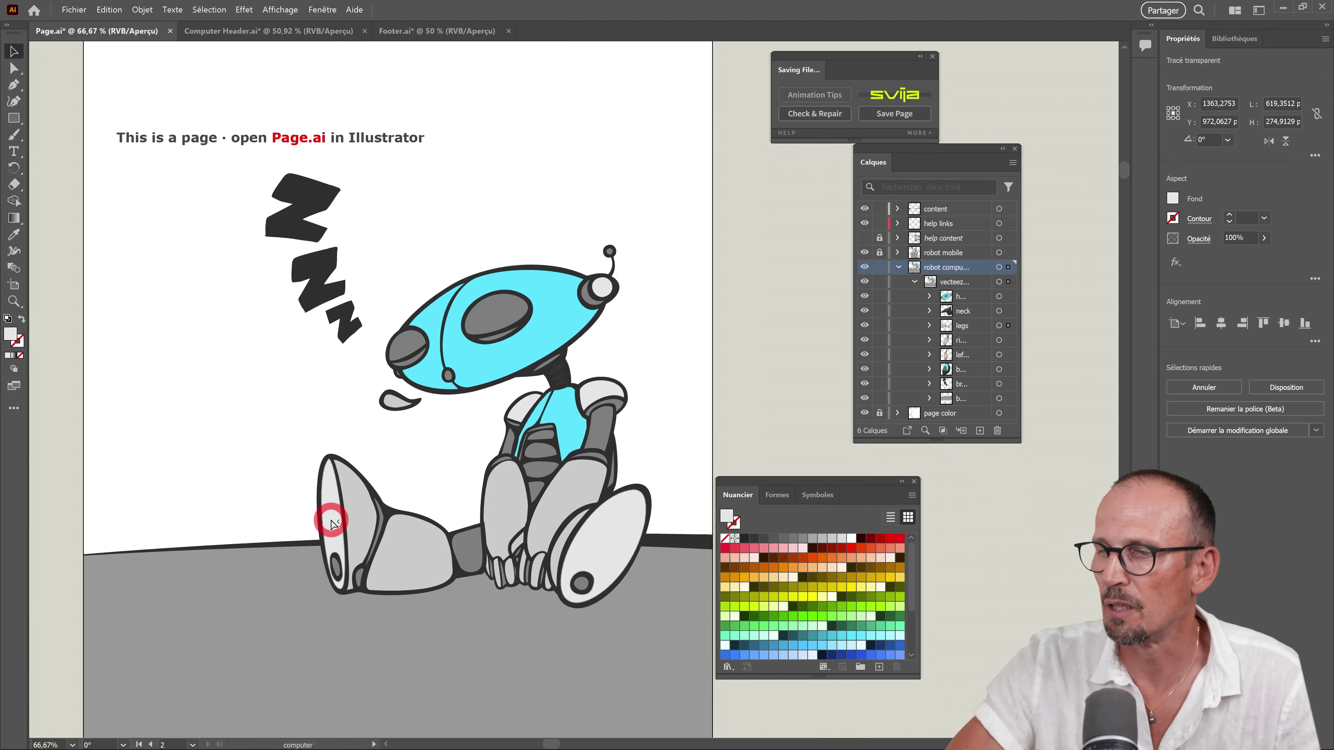
{"action": "left_click", "coordinate": [581, 550]}
{"action": "left_click", "coordinate": [880, 635]}
{"action": "left_click", "coordinate": [598, 528]}
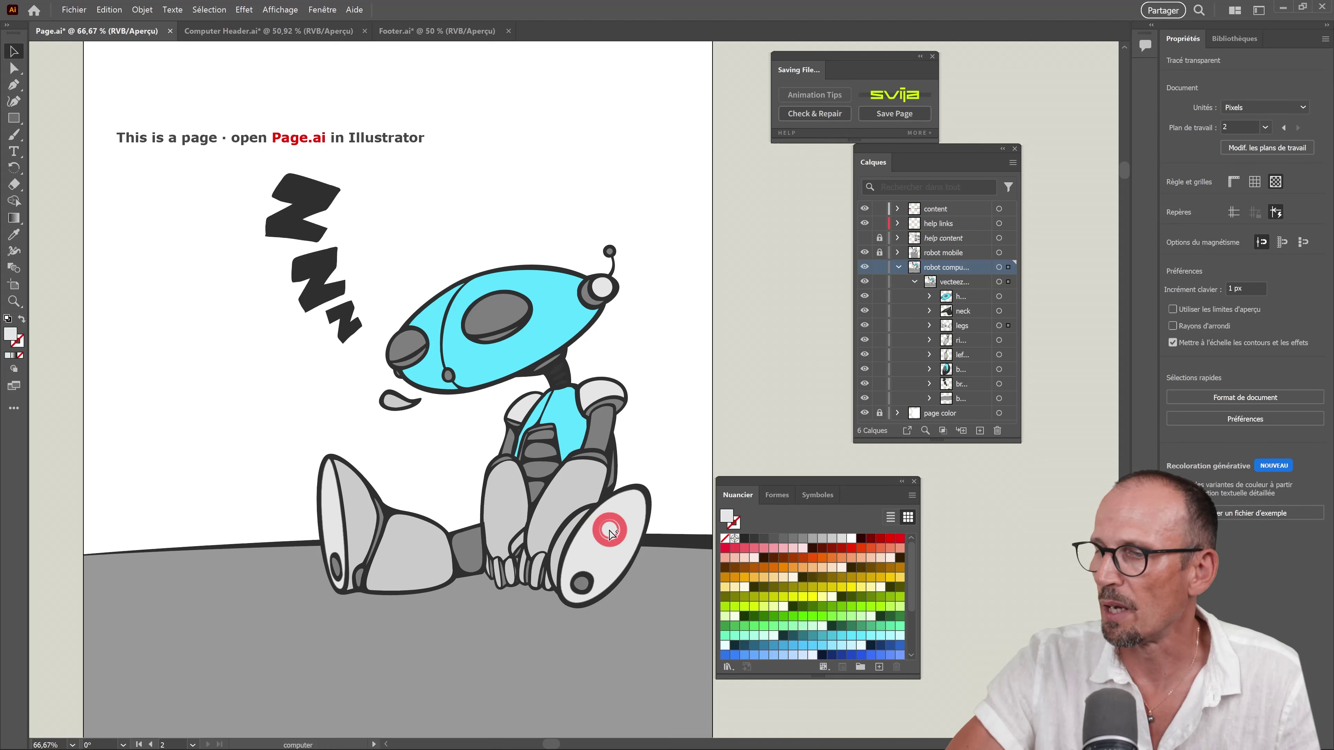
{"action": "left_click", "coordinate": [880, 635]}
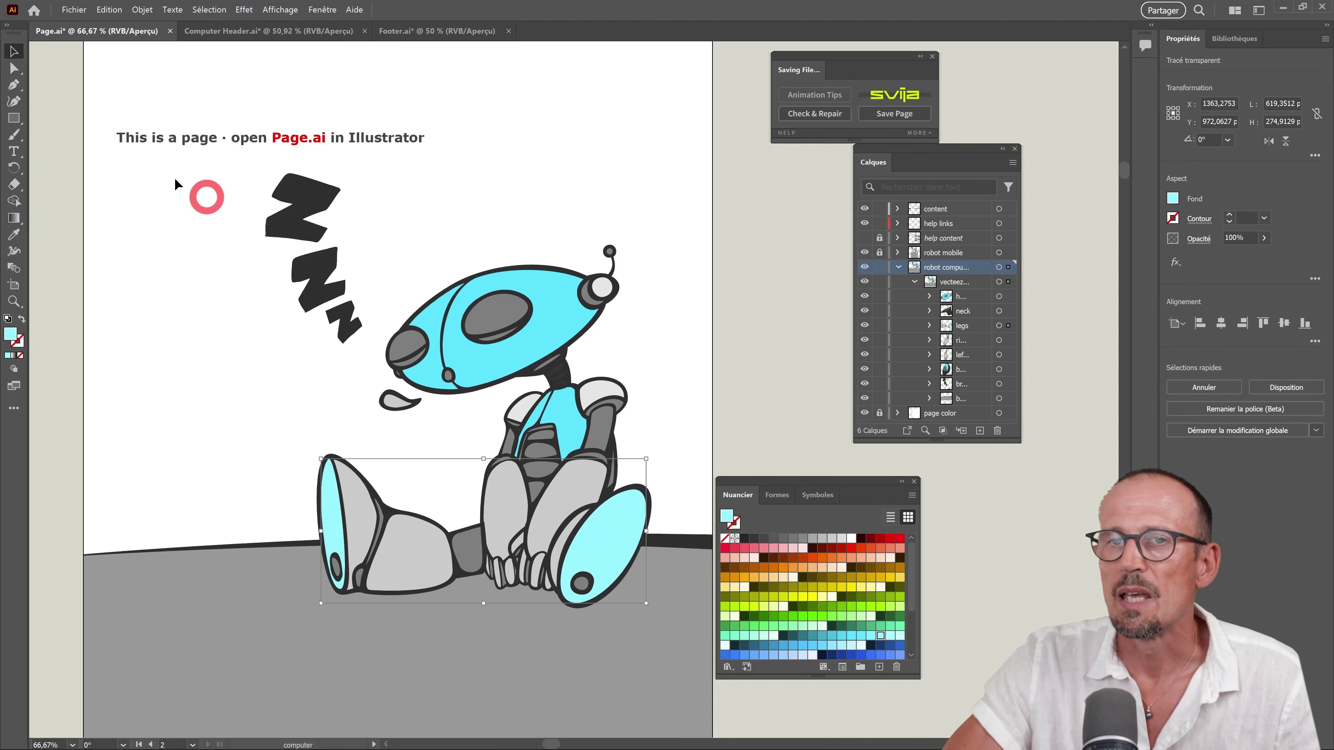
Deselect the artwork and save Page.ai as a web page with Svija Tools.
{"action": "left_click", "coordinate": [750, 275]}
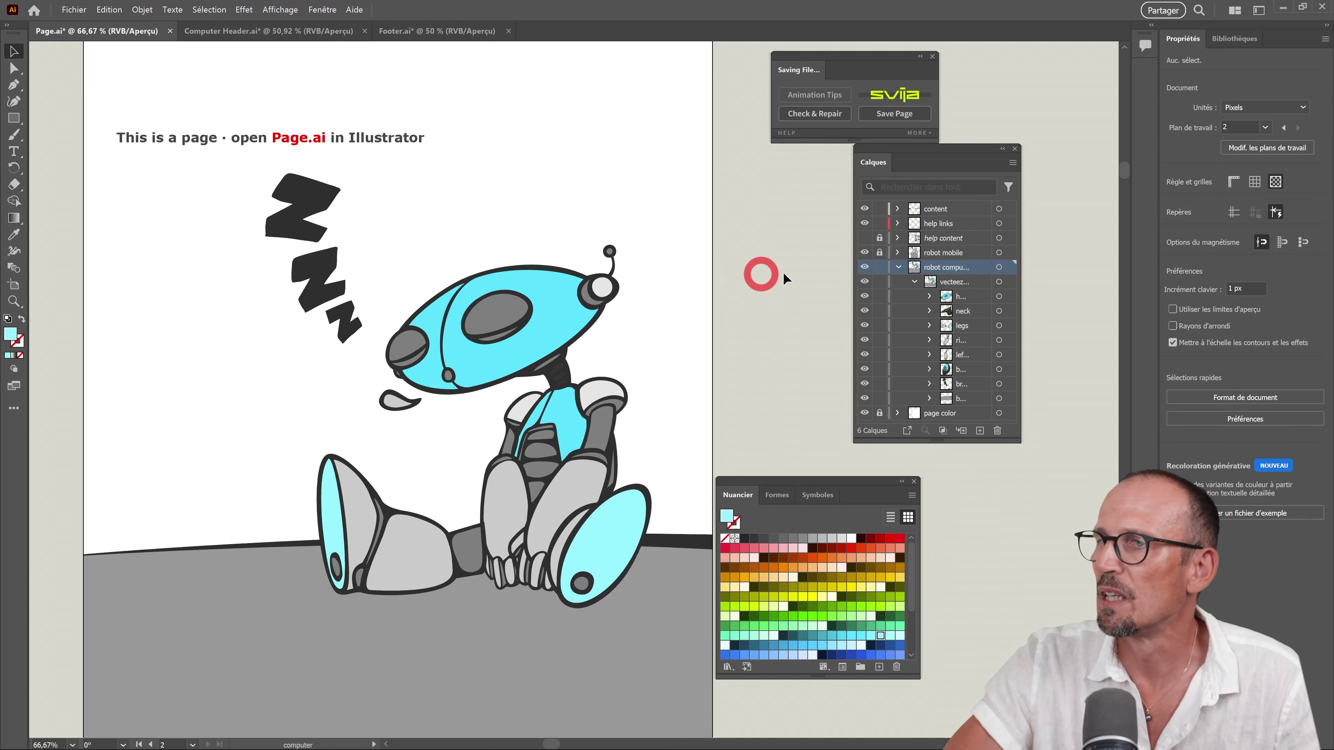
{"action": "left_click", "coordinate": [895, 114]}
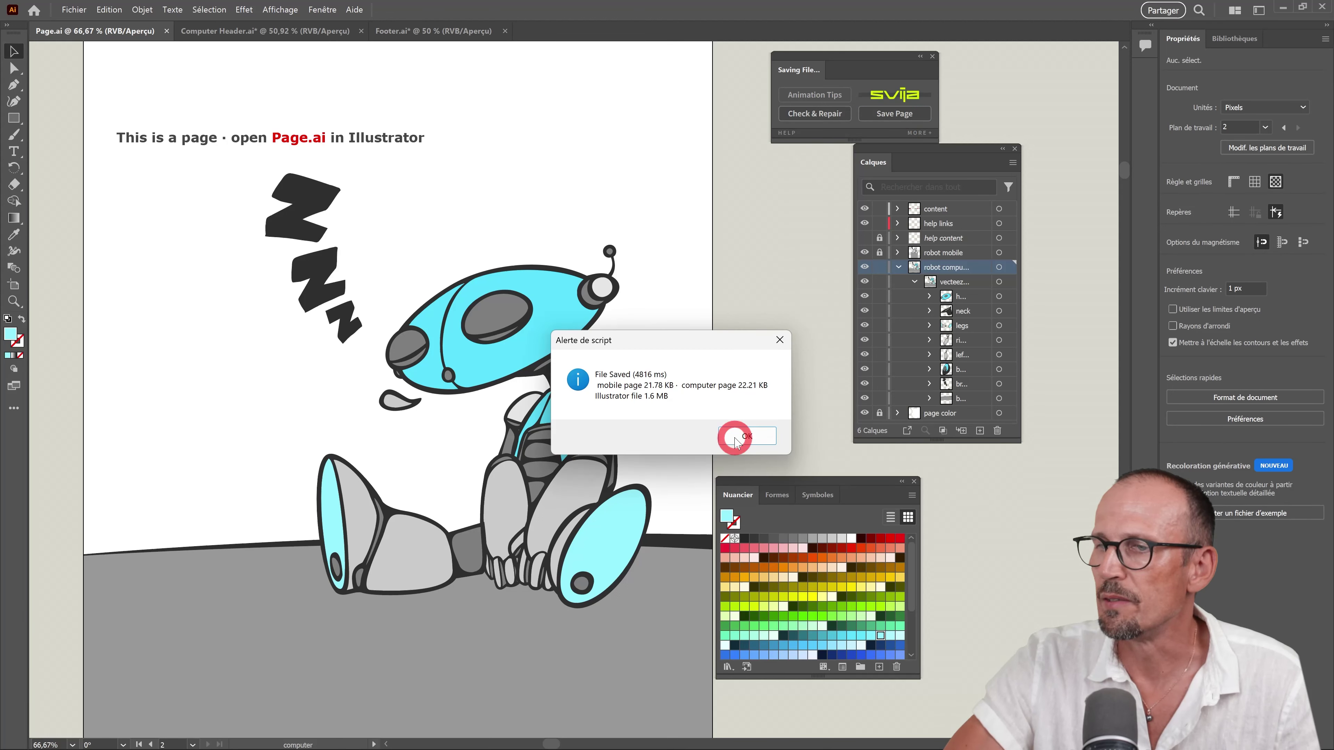
{"action": "left_click", "coordinate": [735, 440]}
Switch to the browser, reload the live site and examine the robot's new colours.
{"action": "left_click", "coordinate": [624, 298]}
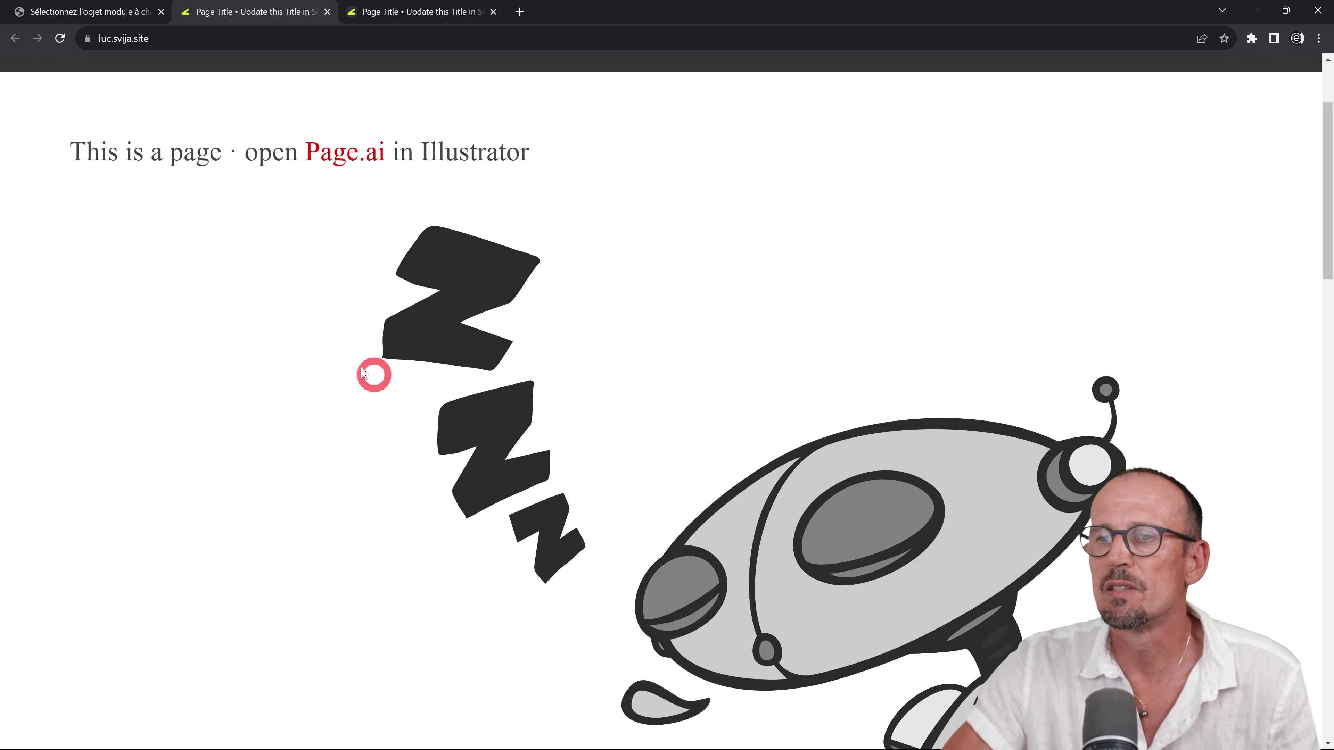
{"action": "scroll", "coordinate": [372, 372], "scroll_direction": "down", "scroll_amount": 3}
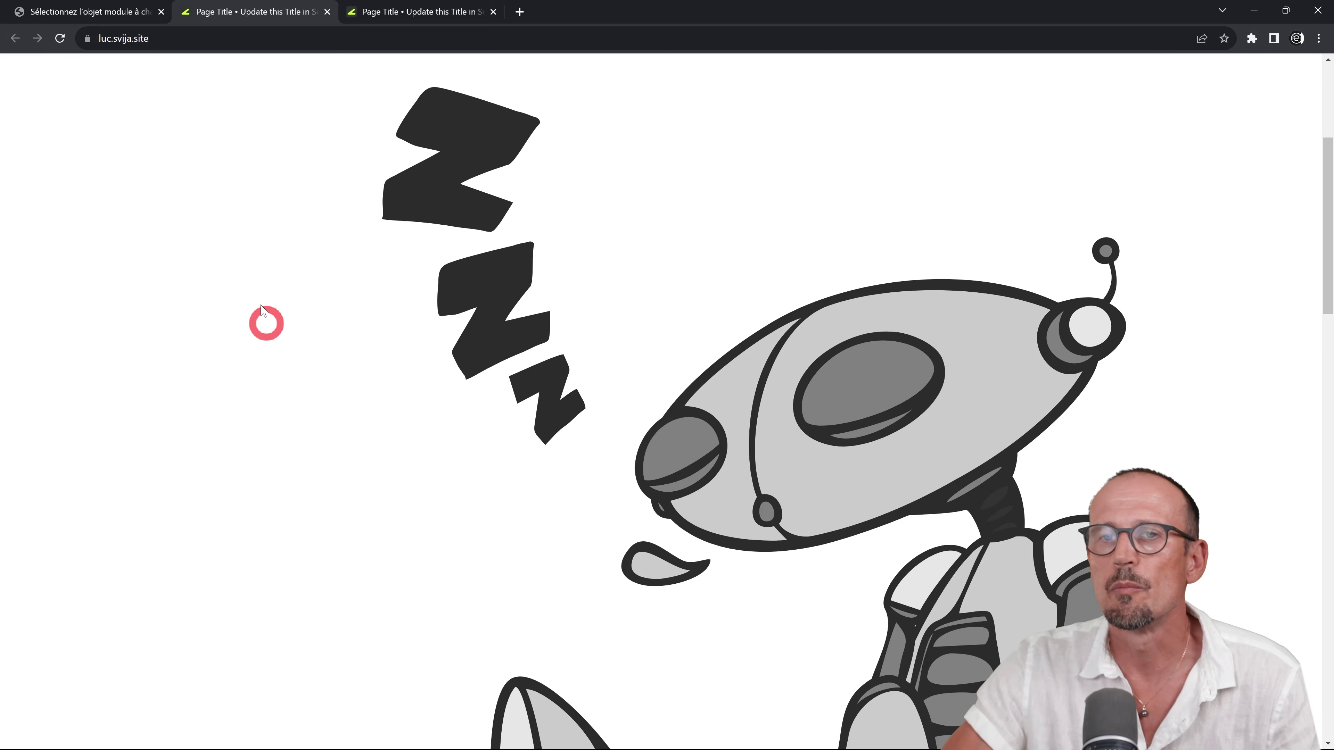
{"action": "left_click", "coordinate": [58, 39]}
{"action": "scroll", "coordinate": [560, 363], "scroll_direction": "down", "scroll_amount": 5}
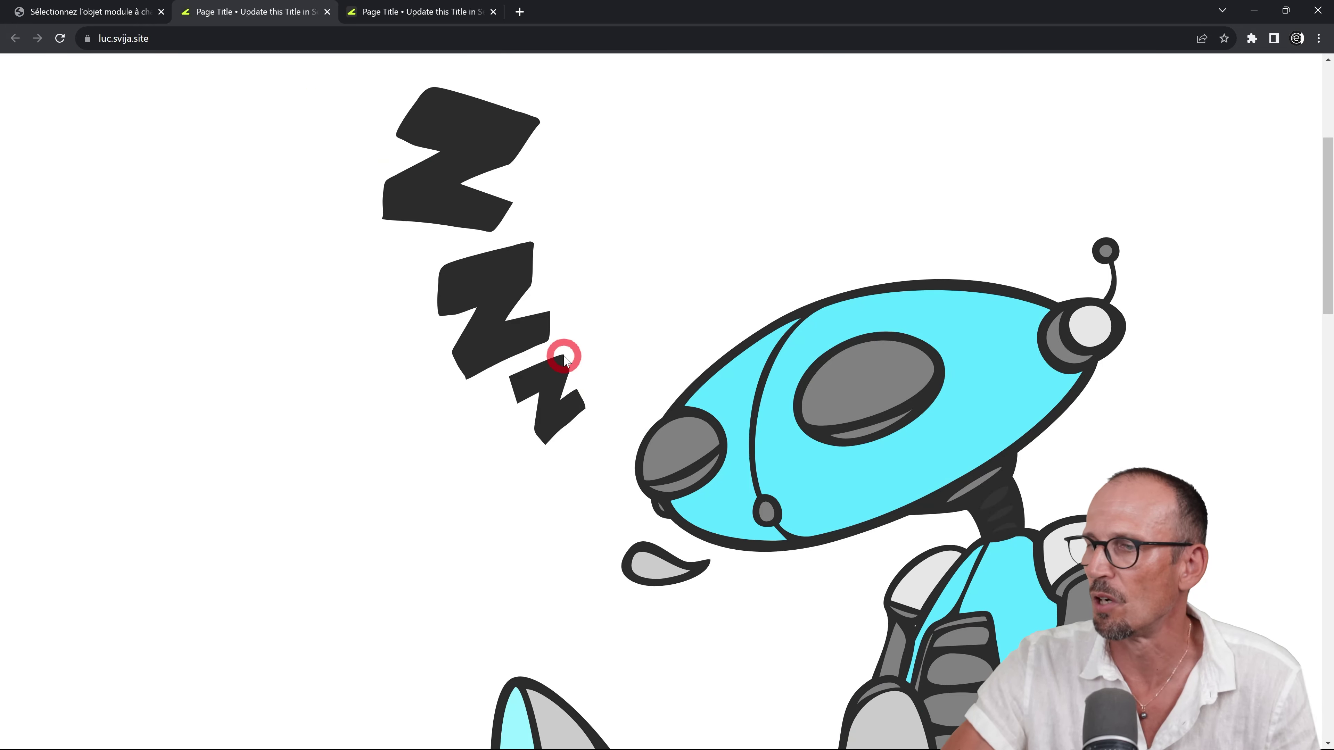
{"action": "scroll", "coordinate": [564, 360], "scroll_direction": "up", "scroll_amount": 6}
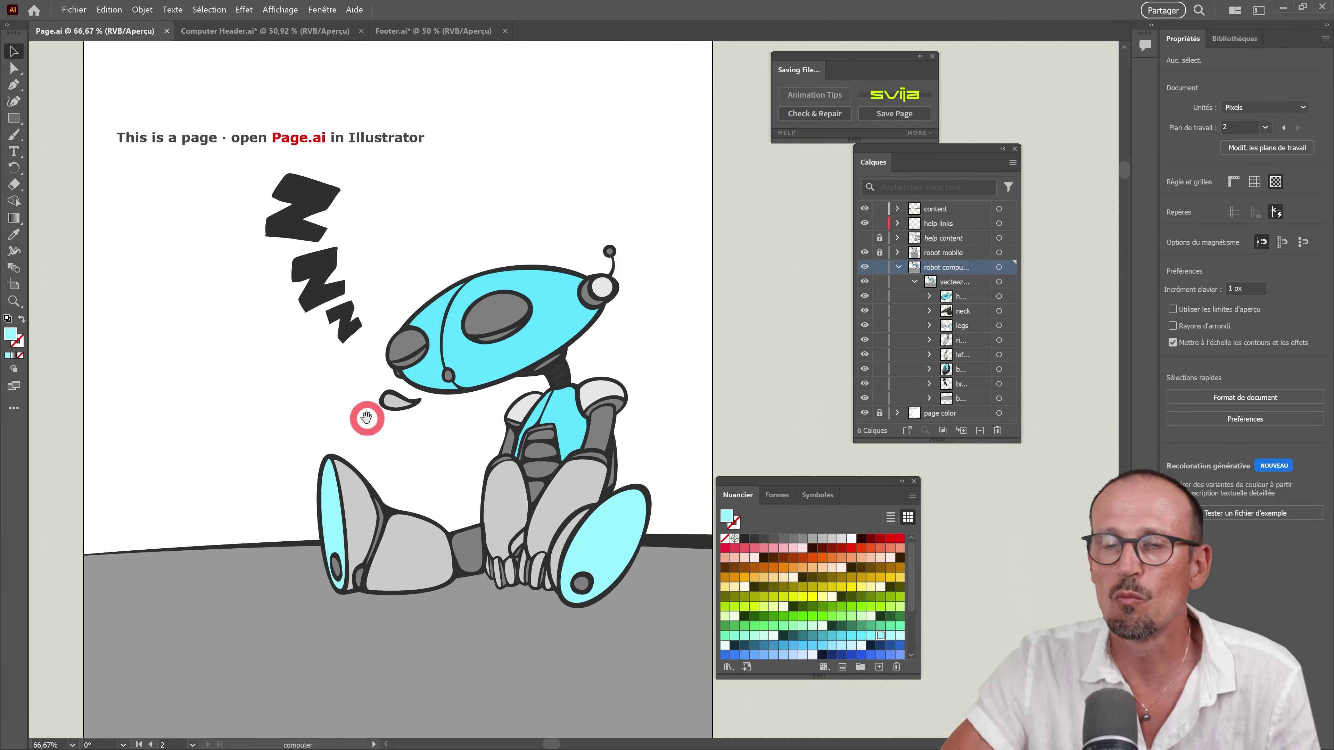
Draw a rectangle about 123 × 349 px in Page.ai beside the large Z letters and fill it with a dark blue swatch.
{"action": "left_click", "coordinate": [14, 125]}
{"action": "left_click_drag", "start_coordinate": [176, 180], "coordinate": [241, 363]}
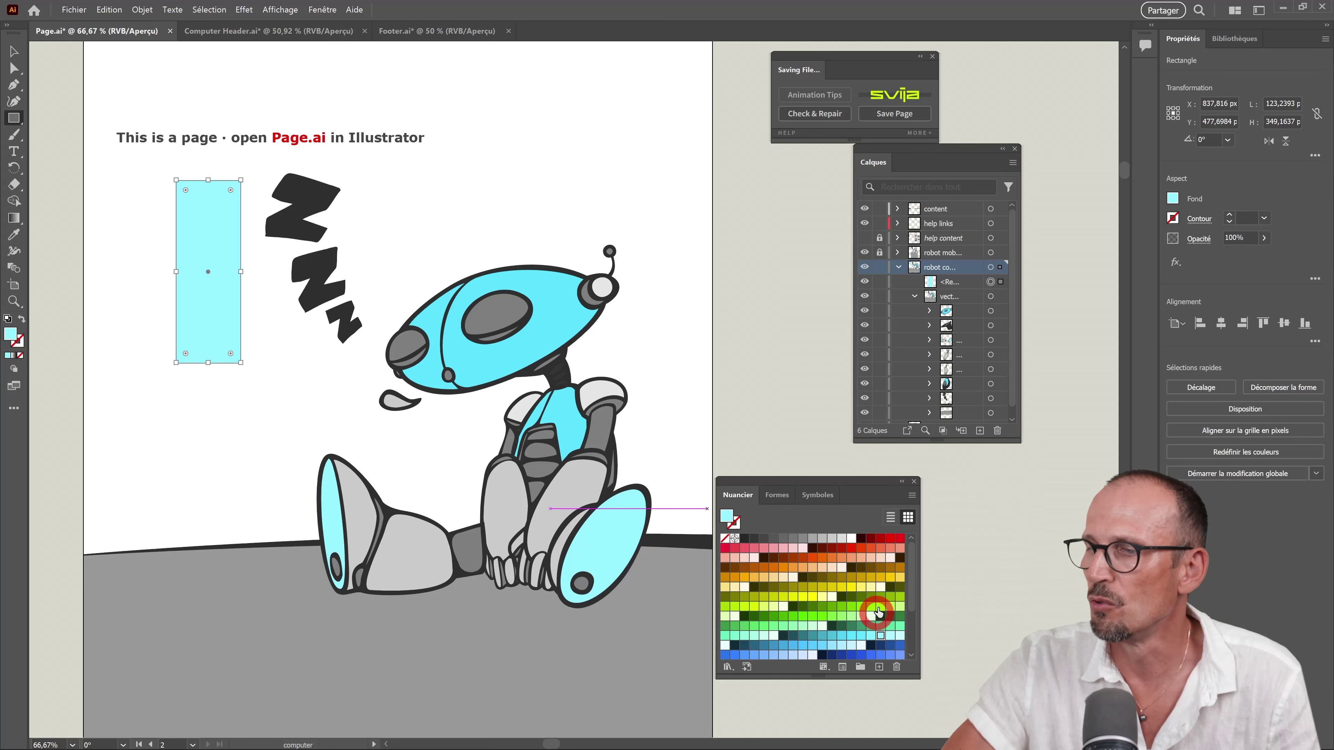
{"action": "left_click", "coordinate": [851, 655]}
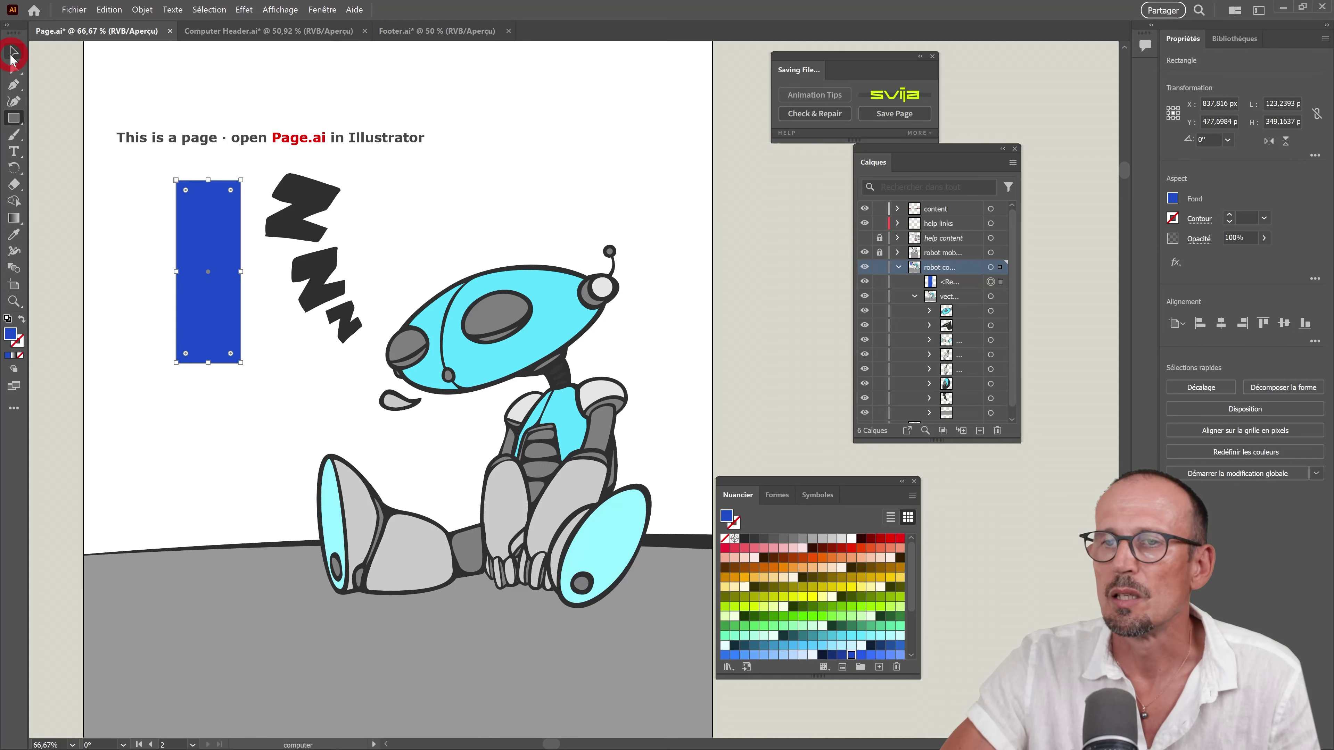
{"action": "left_click", "coordinate": [11, 52]}
Save Page.ai with the blue rectangle through Svija Tools and reload the live site.
{"action": "left_click_drag", "start_coordinate": [856, 59], "coordinate": [670, 79]}
{"action": "left_click", "coordinate": [709, 136]}
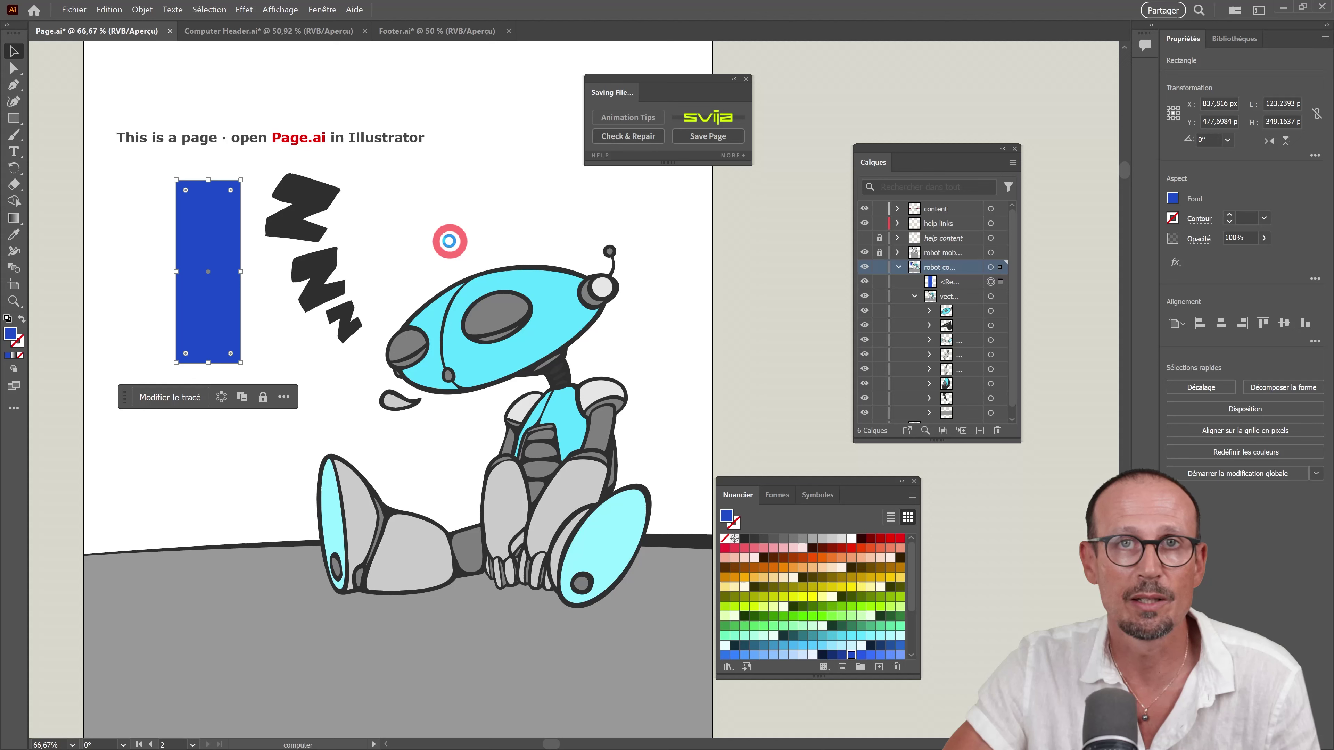
{"action": "left_click", "coordinate": [60, 39]}
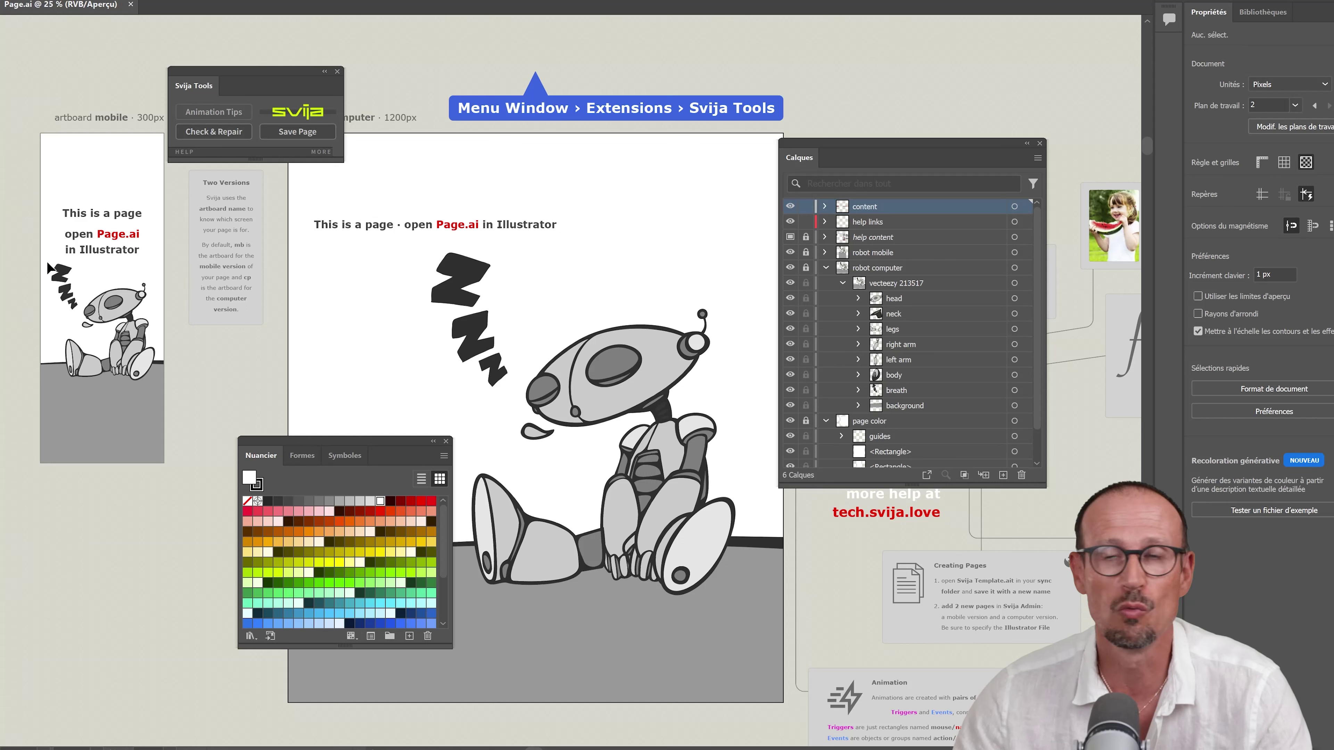
Select both background rectangles in the page color layer and fill them with an orange-red swatch.
{"action": "scroll", "coordinate": [828, 415], "scroll_direction": "down", "scroll_amount": 2}
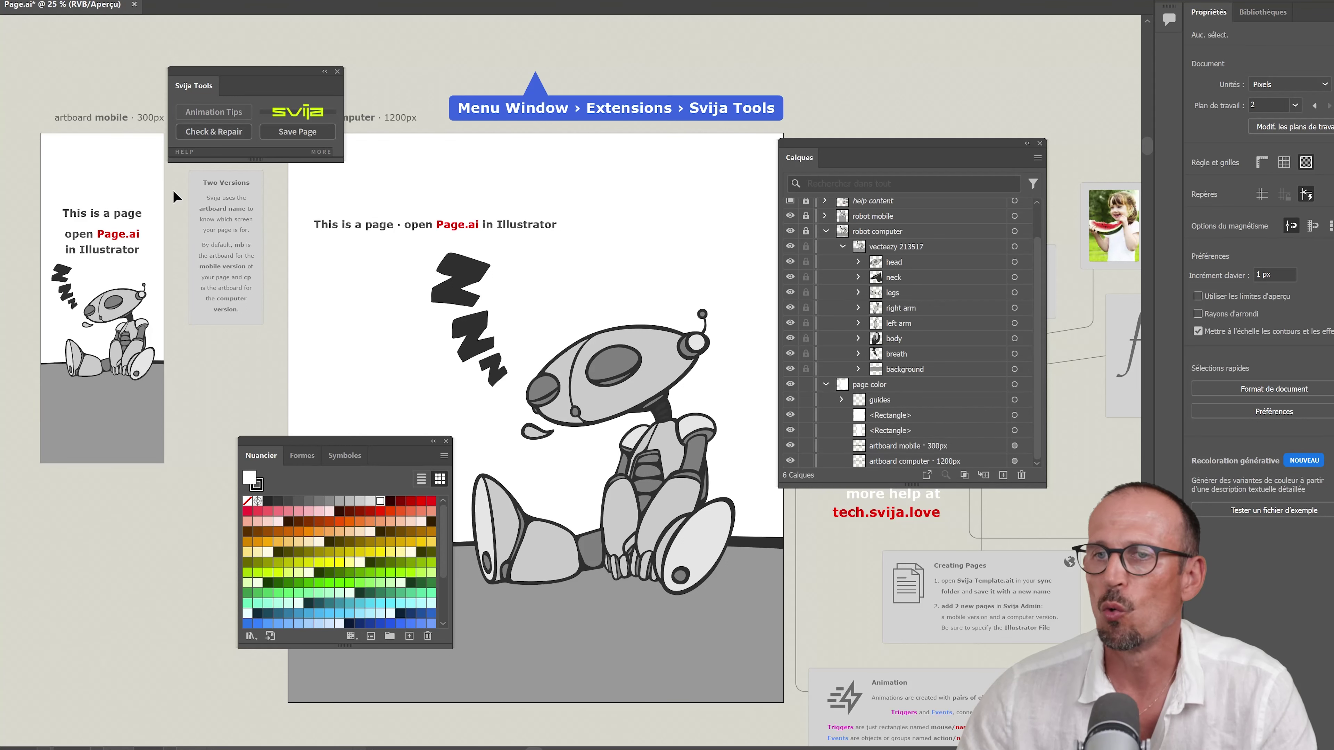
{"action": "left_click", "coordinate": [1024, 415]}
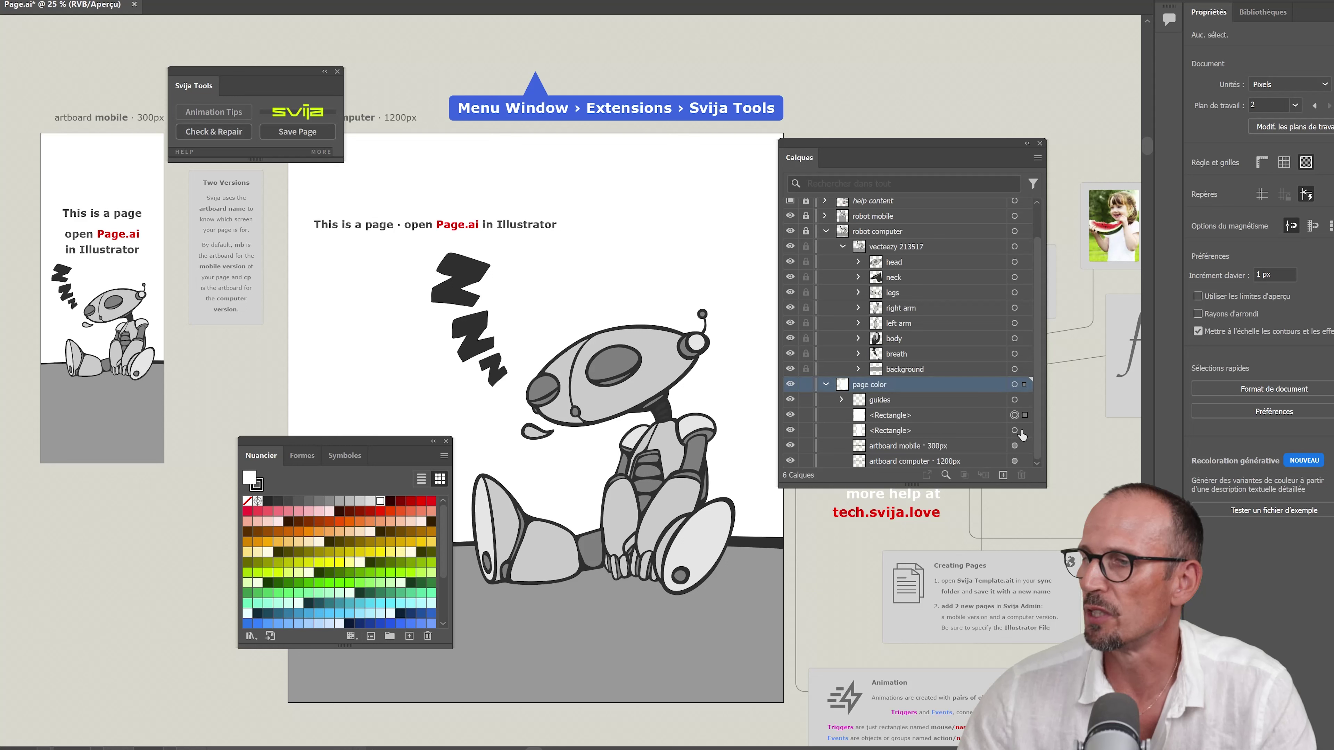
{"action": "left_click", "coordinate": [1022, 430], "text": "shift"}
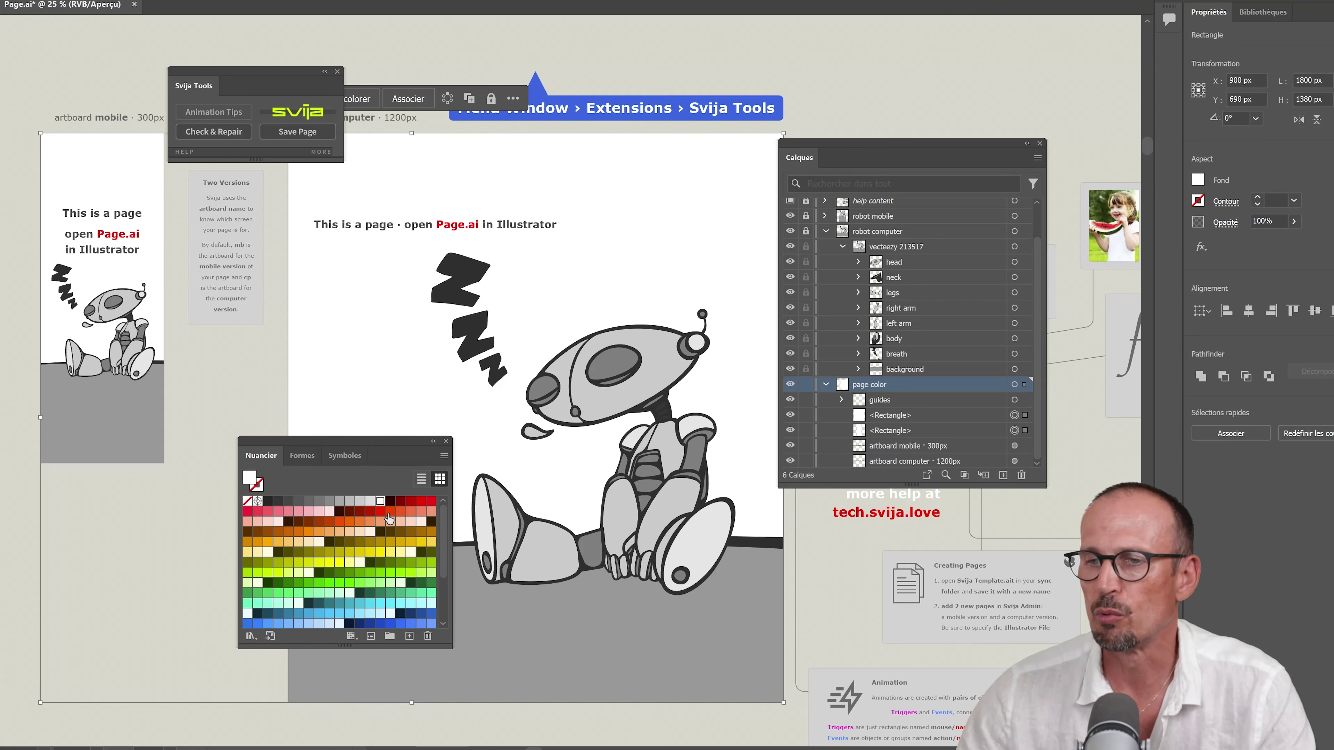
{"action": "left_click", "coordinate": [340, 523]}
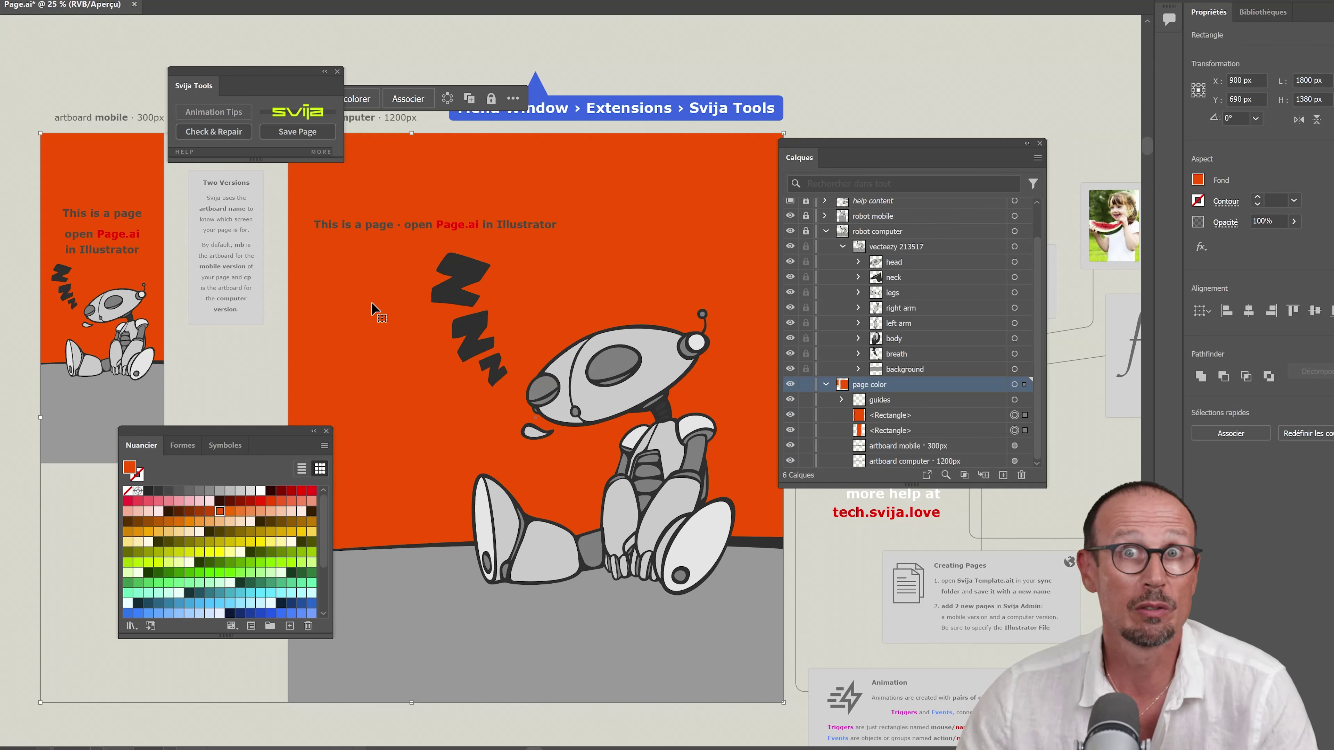
Save the page with its orange-red background through Svija Tools.
{"action": "left_click", "coordinate": [296, 135]}
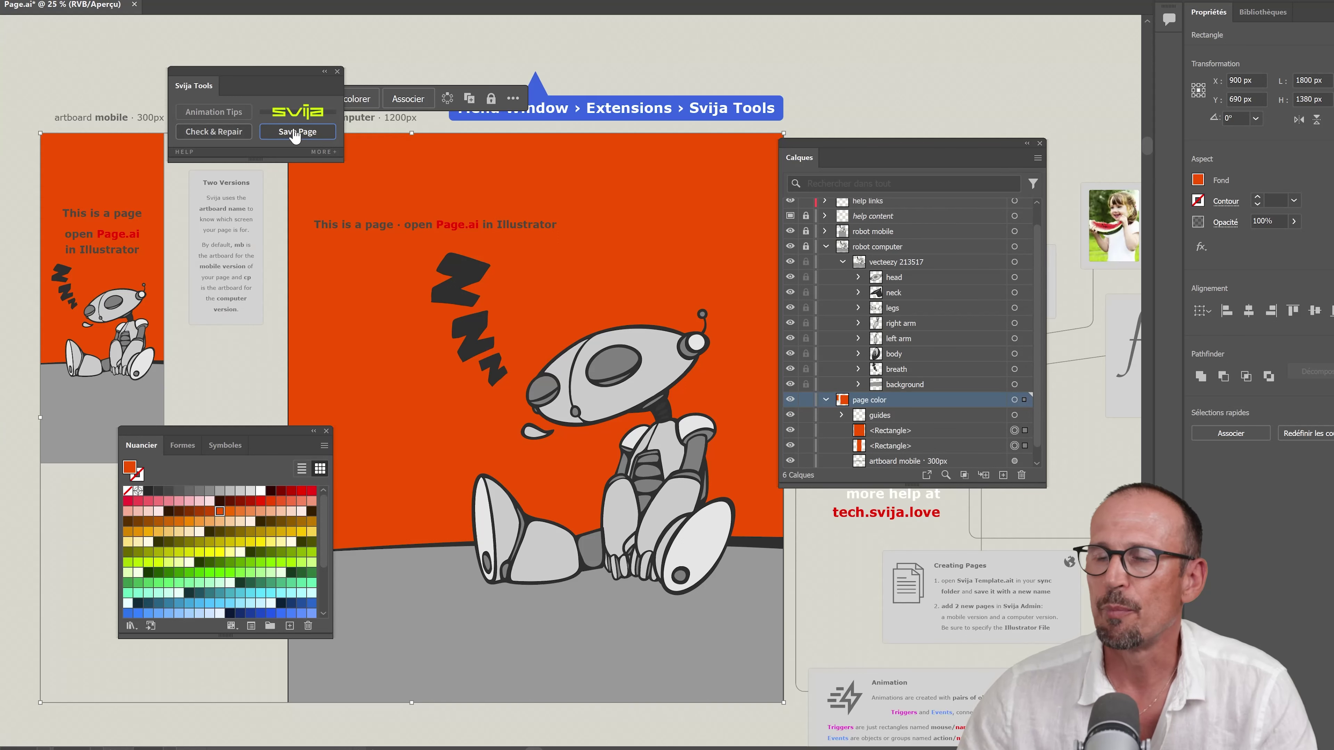
{"action": "left_click", "coordinate": [293, 130]}
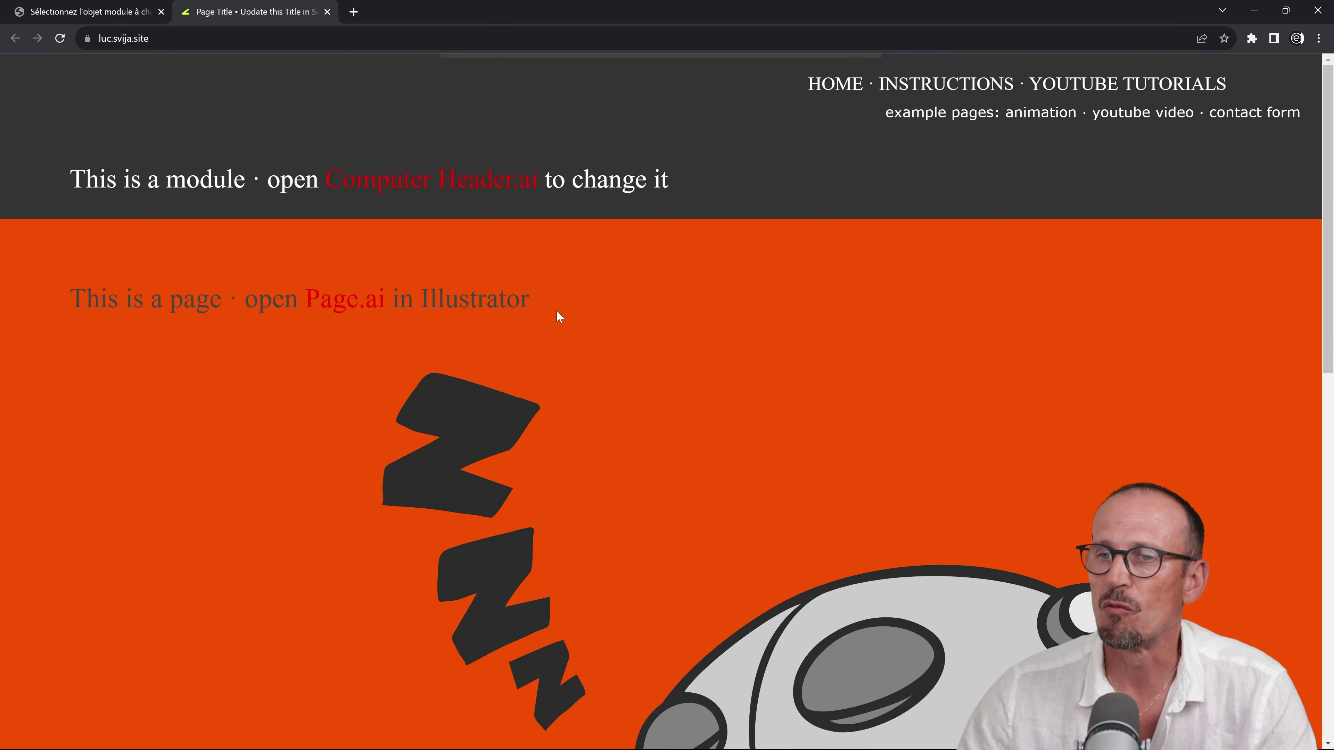
Examine the orange-red background on the live site between the header and the footer.
{"action": "scroll", "coordinate": [599, 306], "scroll_direction": "down", "scroll_amount": 12}
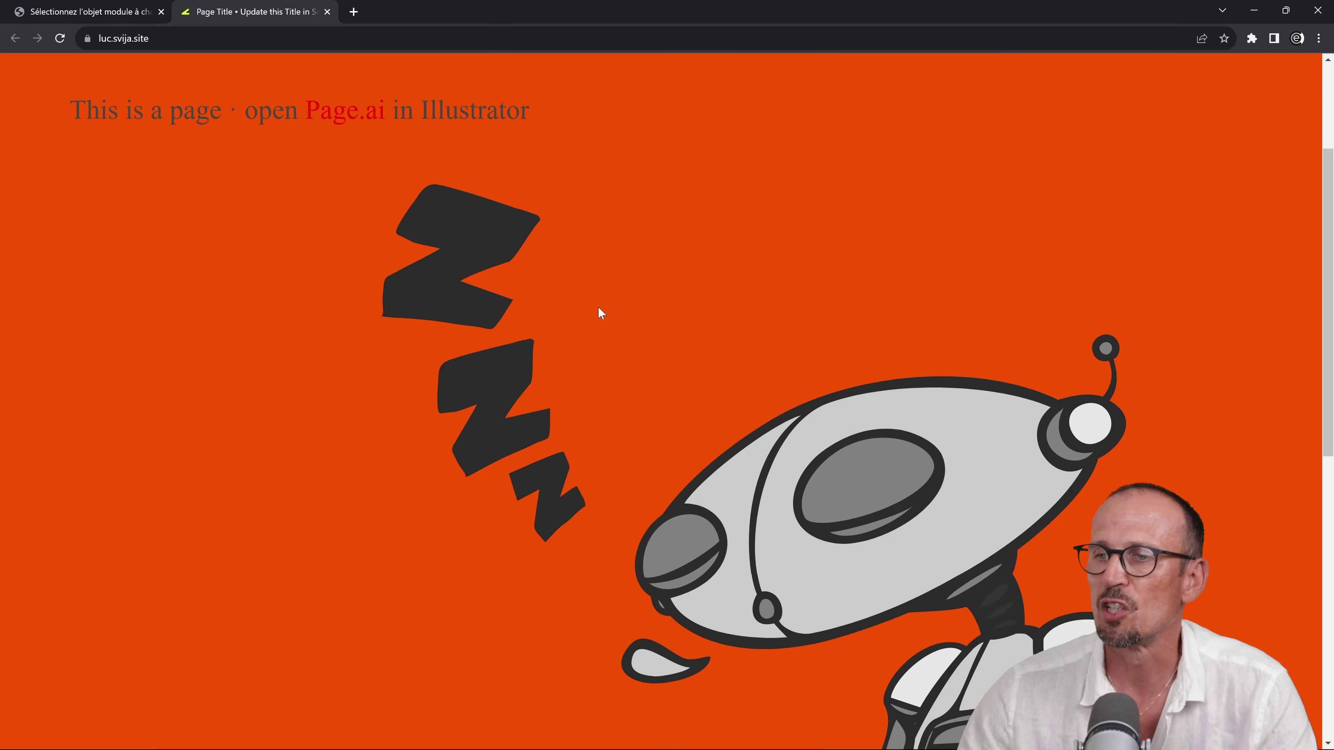
{"action": "scroll", "coordinate": [601, 310], "scroll_direction": "up", "scroll_amount": 7}
{"action": "scroll", "coordinate": [603, 312], "scroll_direction": "up", "scroll_amount": 5}
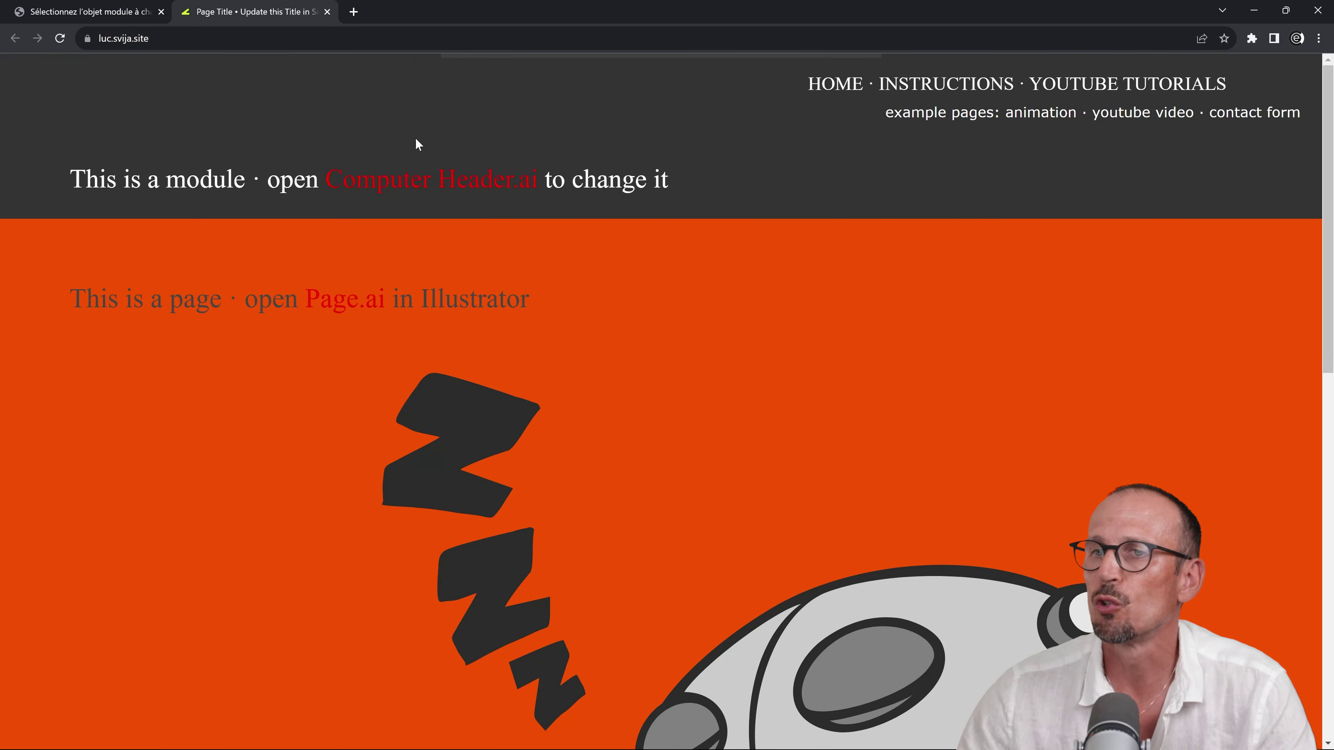
{"action": "scroll", "coordinate": [430, 216], "scroll_direction": "down", "scroll_amount": 12}
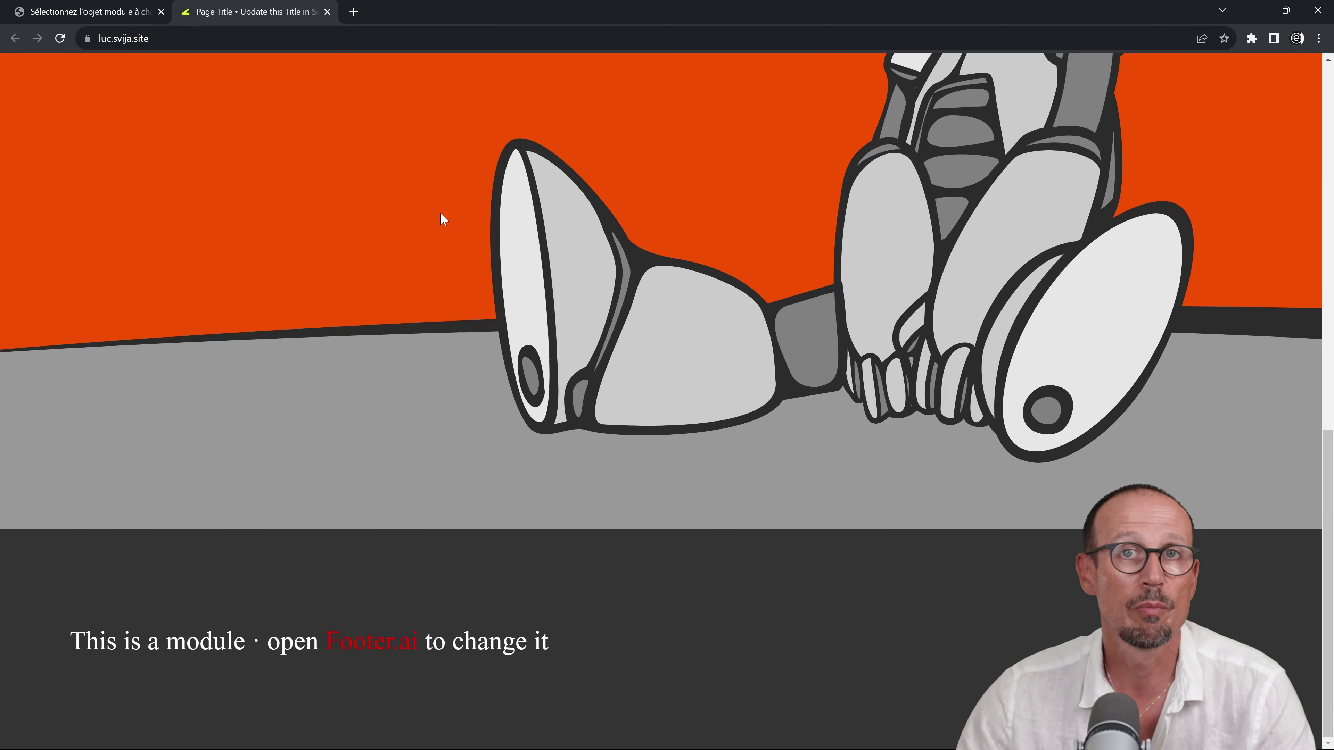
{"action": "scroll", "coordinate": [443, 212], "scroll_direction": "up", "scroll_amount": 12}
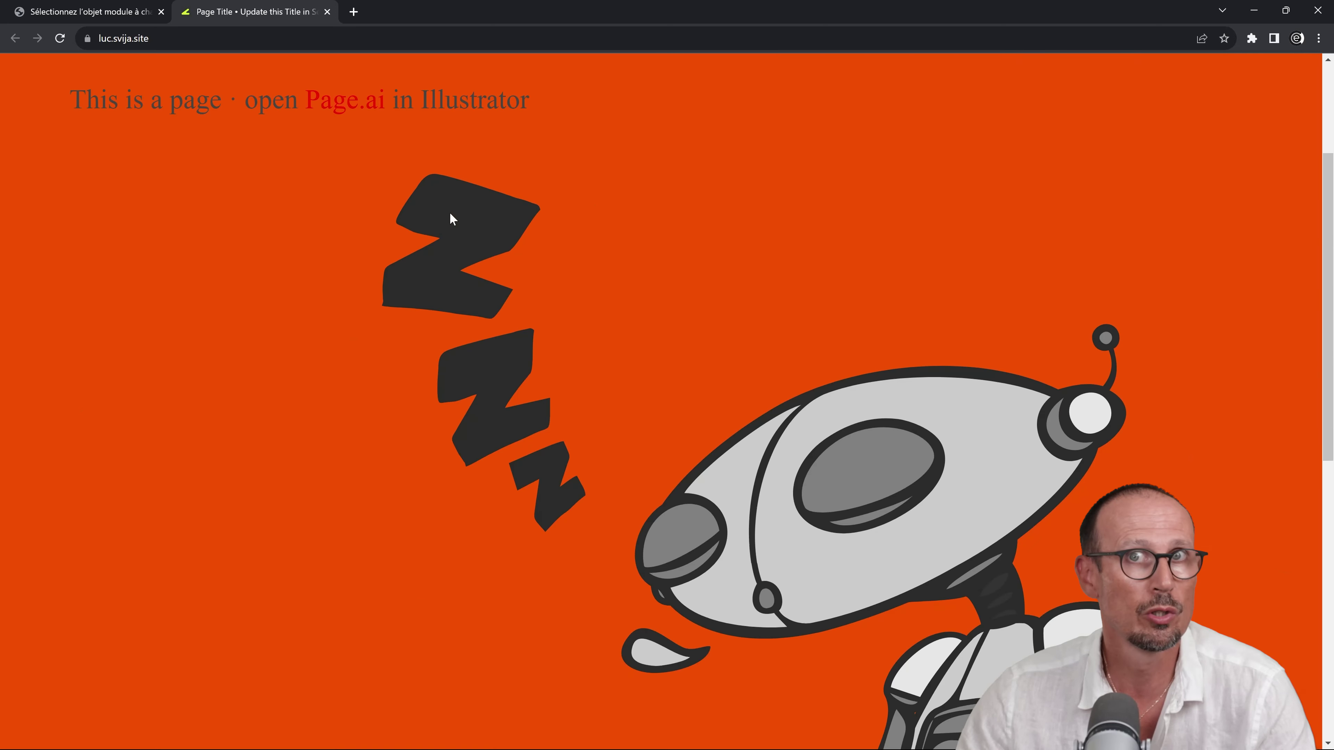